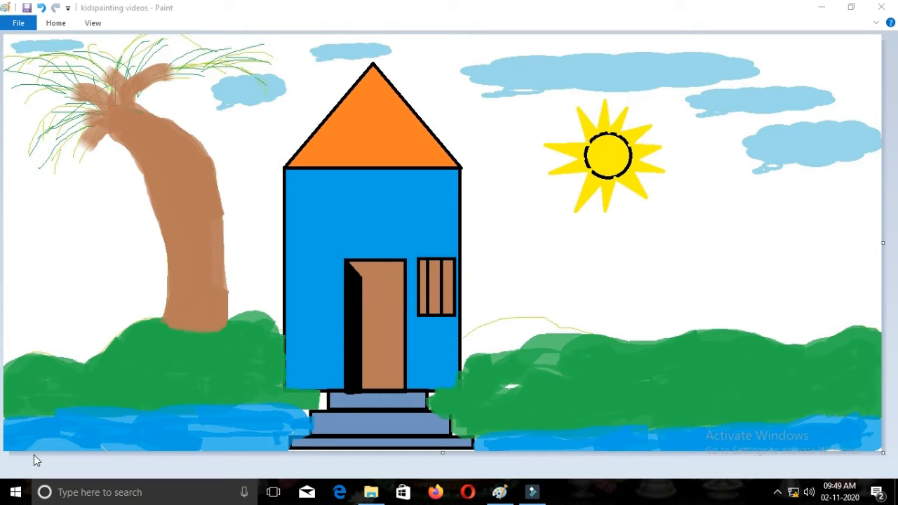
# - Launch a new Paint window from the Windows Accessories programs
pyautogui.click(17, 494)
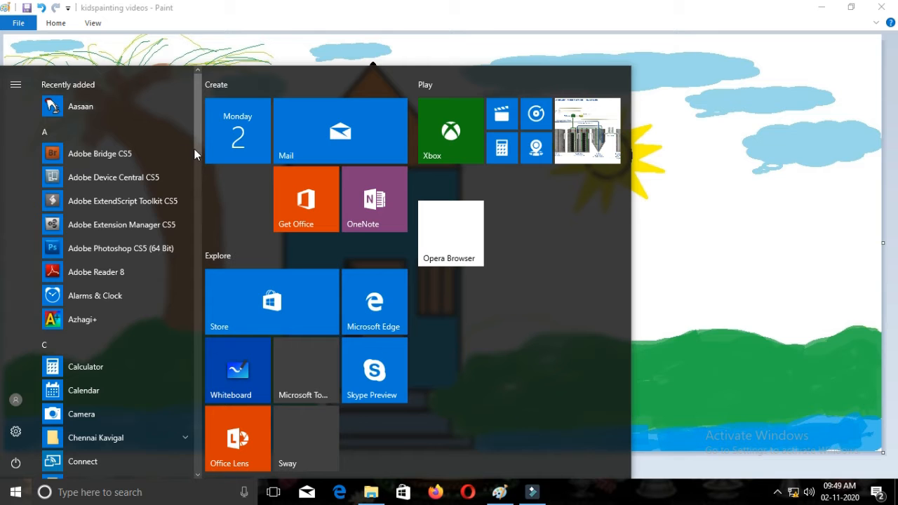
pyautogui.click(197, 140)
pyautogui.moveTo(197, 140); pyautogui.dragTo(188, 432)
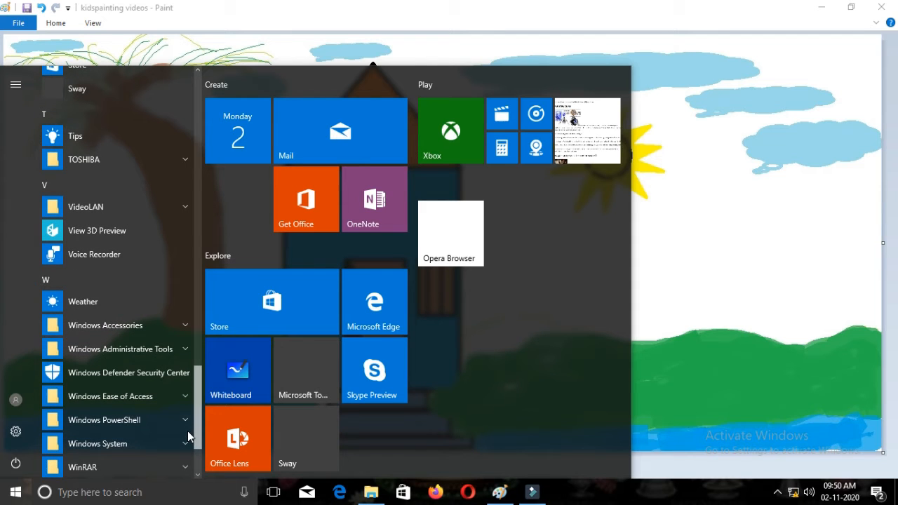
pyautogui.click(92, 330)
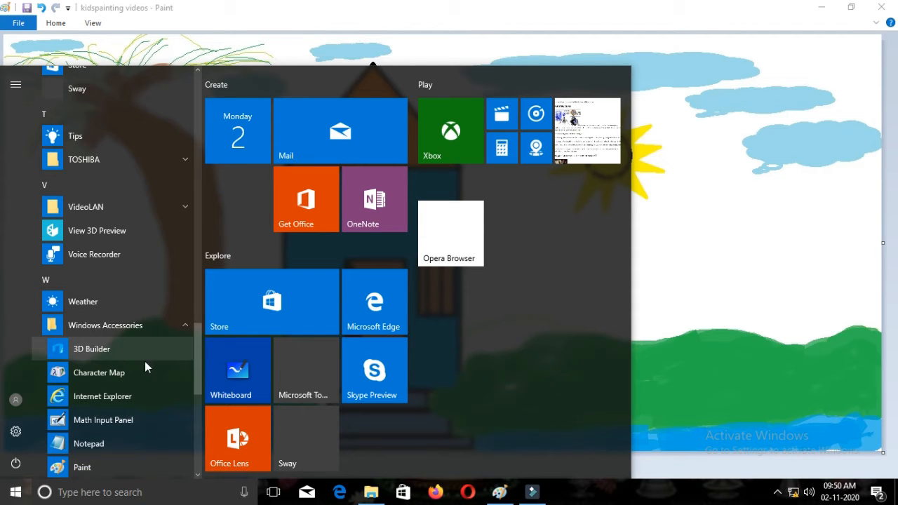
pyautogui.moveTo(197, 358); pyautogui.dragTo(197, 378)
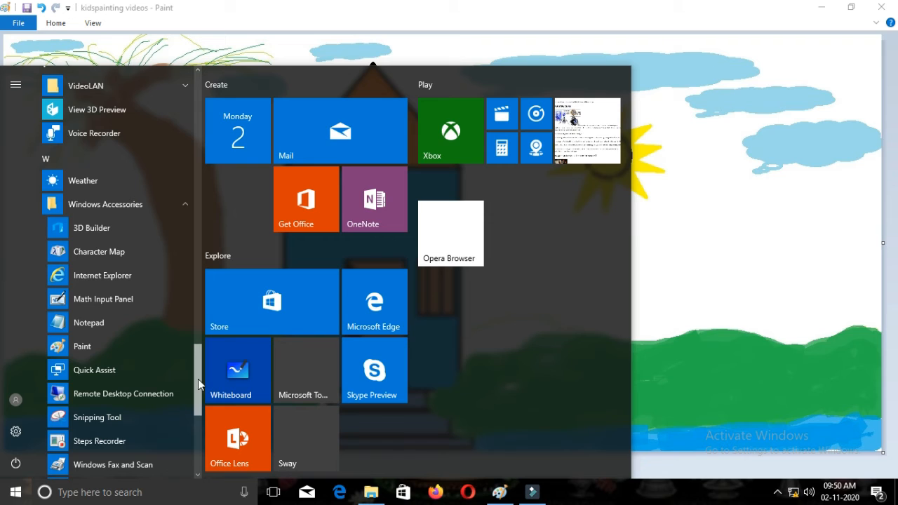
pyautogui.click(87, 350)
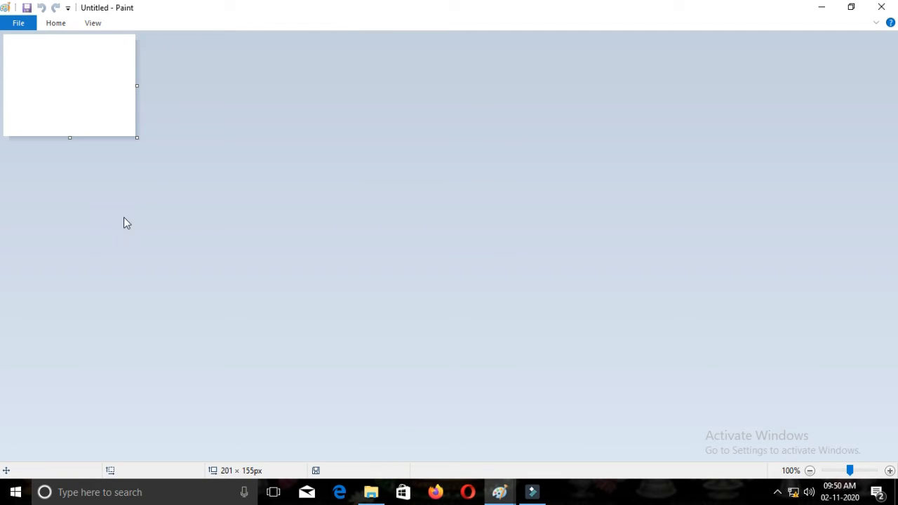
# - Enlarge the blank canvas to 1345 × 653 px and start a new picture without saving
pyautogui.moveTo(135, 137); pyautogui.dragTo(888, 464)
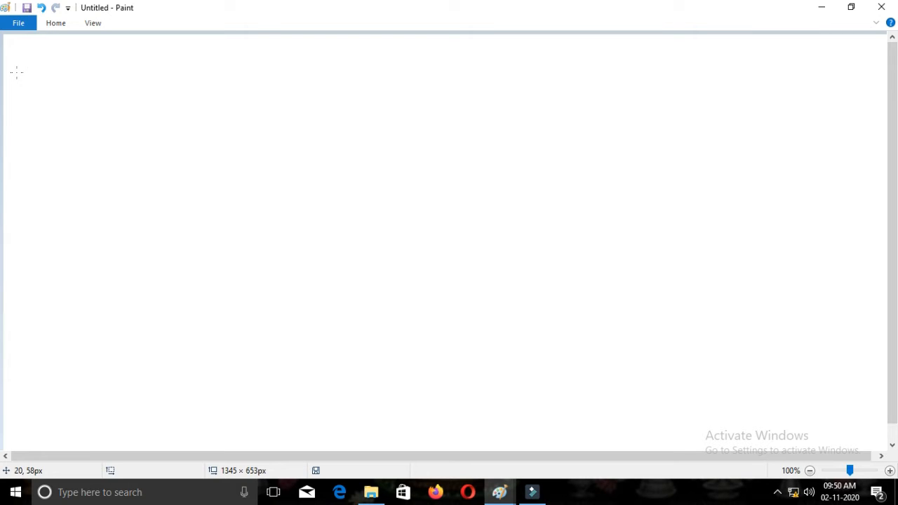
pyautogui.click(19, 28)
pyautogui.click(31, 43)
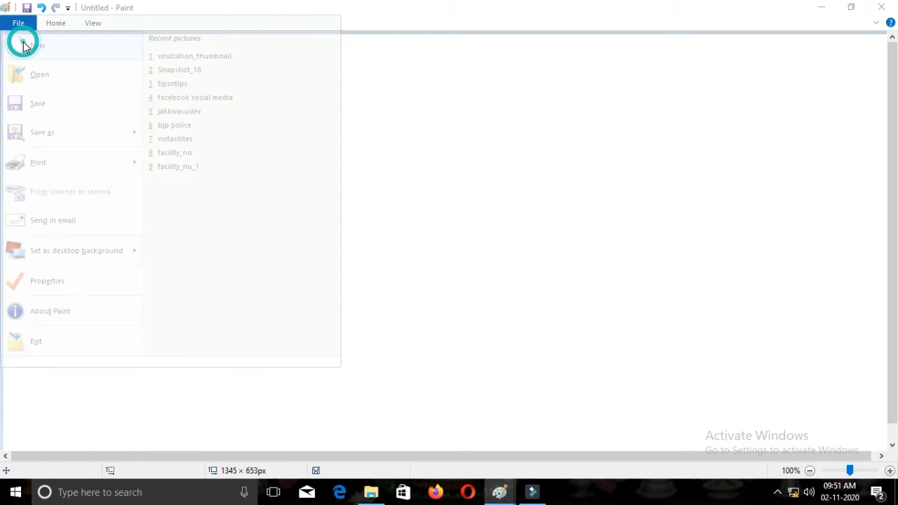
pyautogui.click(481, 246)
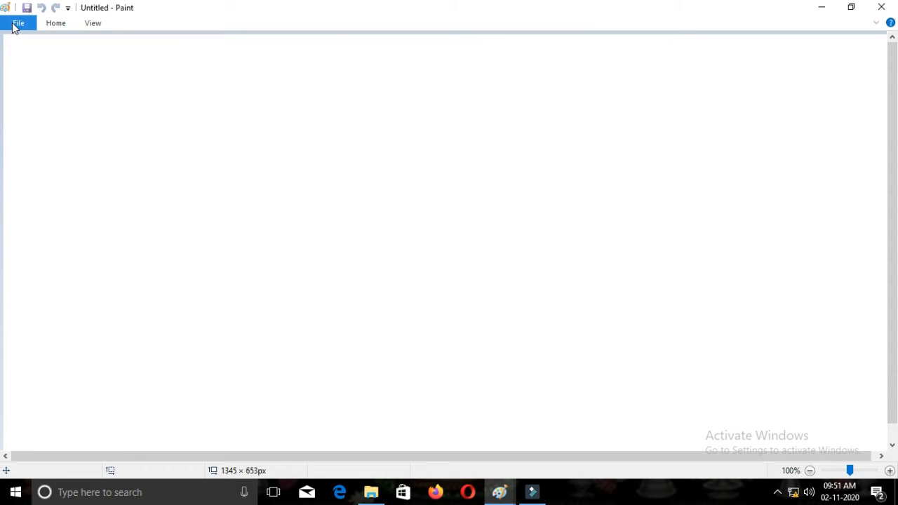
pyautogui.click(14, 28)
pyautogui.click(31, 44)
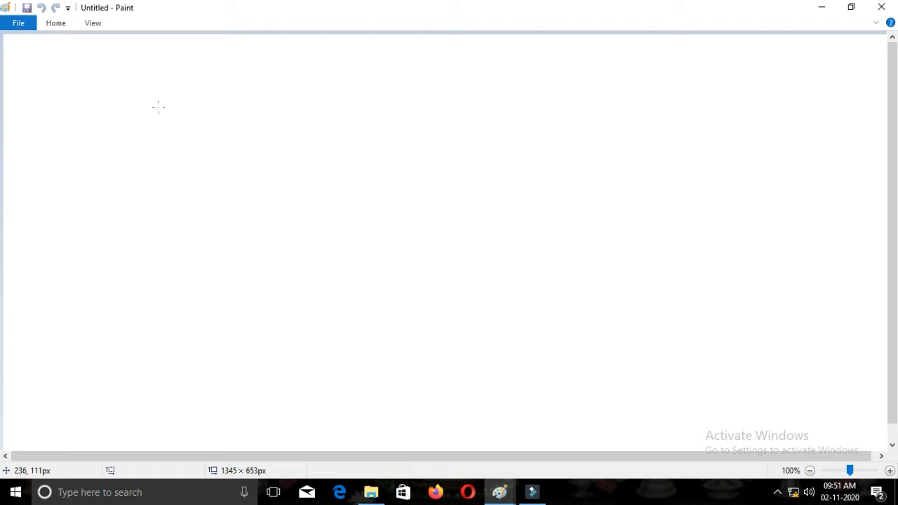
# - Look through the available shapes, then view the finished house scene in the "kidspainting videos" Paint window
pyautogui.click(58, 30)
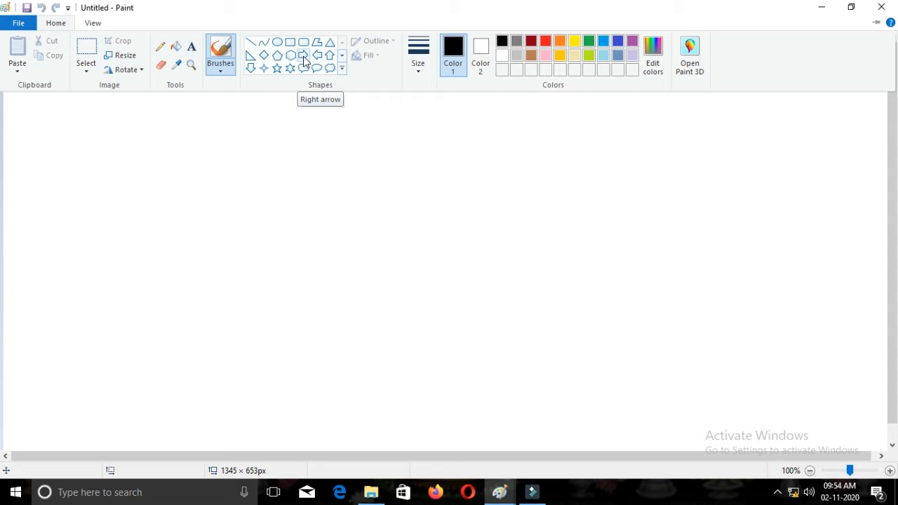
pyautogui.click(341, 58)
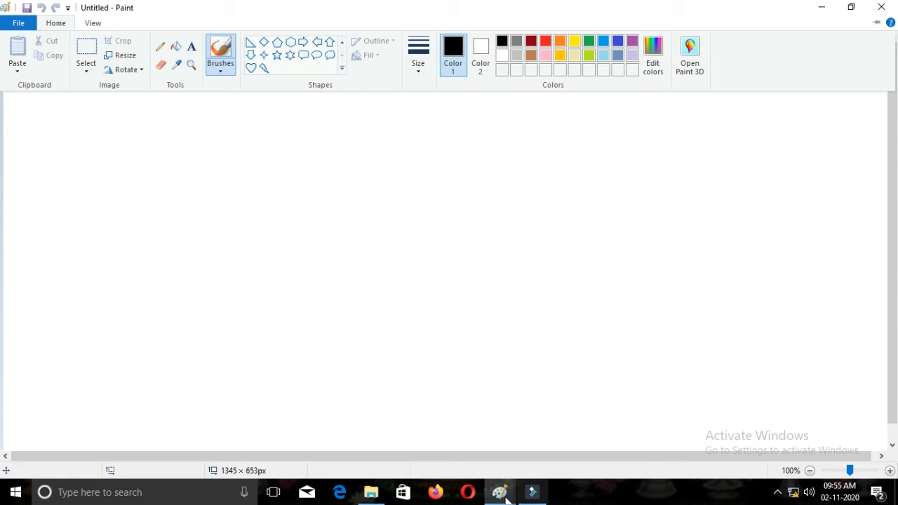
pyautogui.moveTo(503, 500)
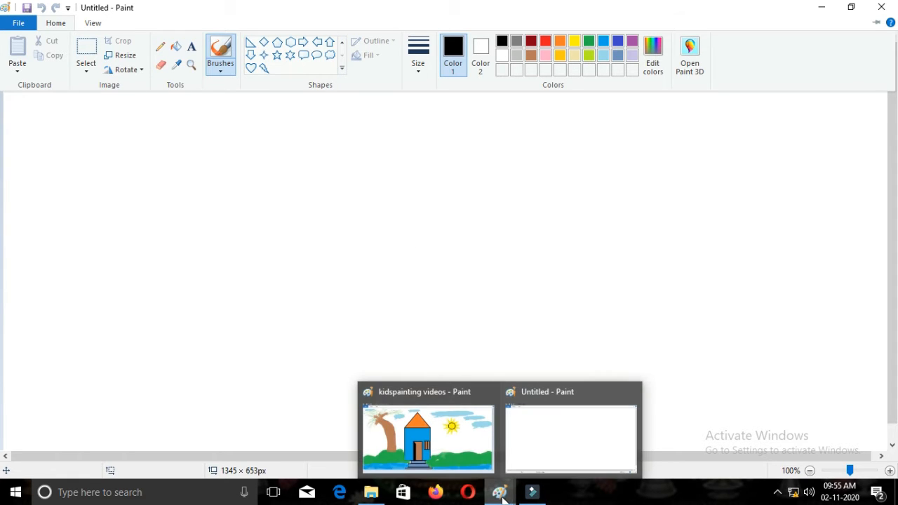
pyautogui.click(459, 447)
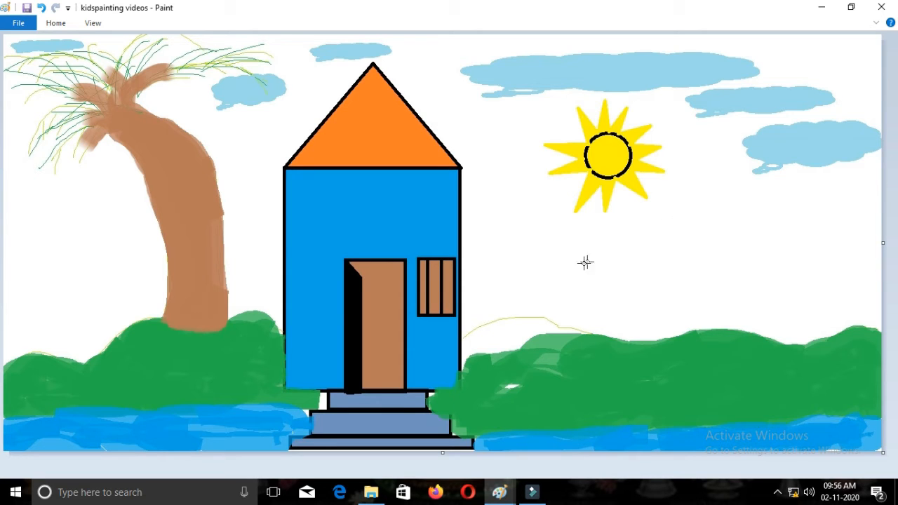
# - Start a new picture and draw a tall upright black rectangle near the canvas centre as the house wall
pyautogui.click(20, 26)
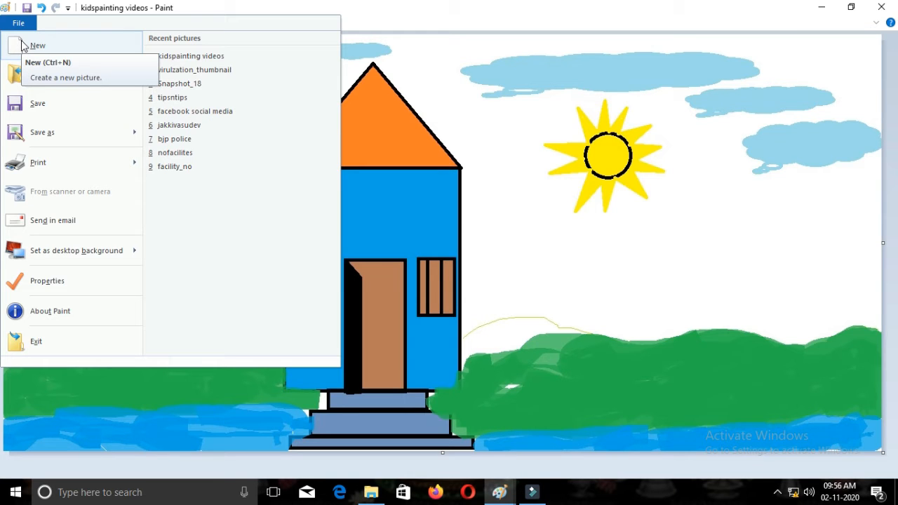
pyautogui.click(22, 46)
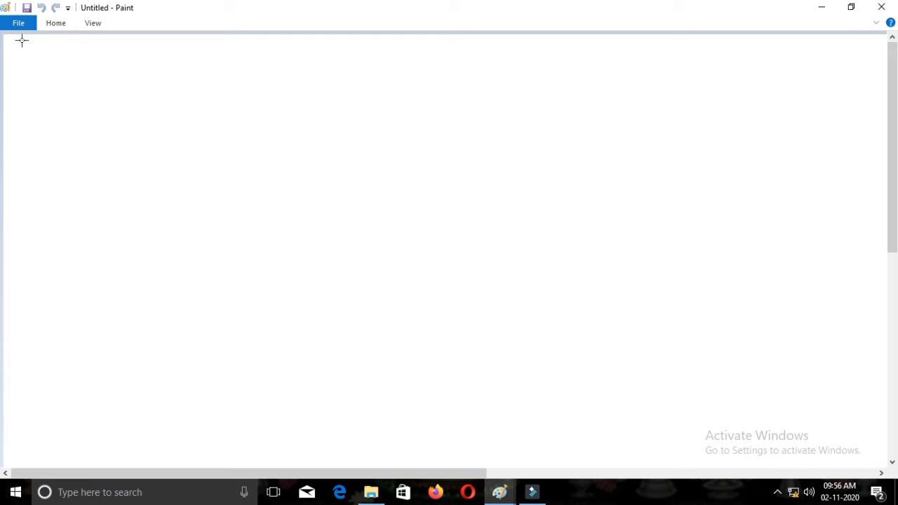
pyautogui.click(55, 24)
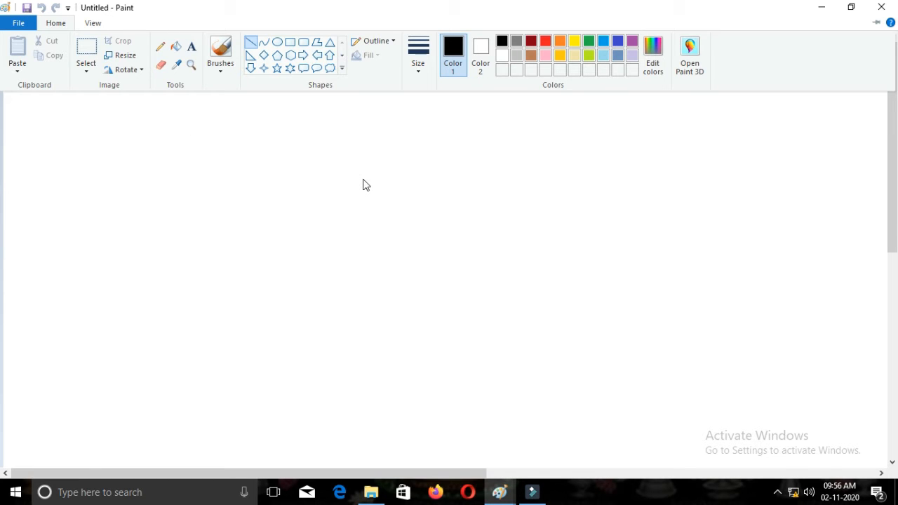
pyautogui.click(292, 45)
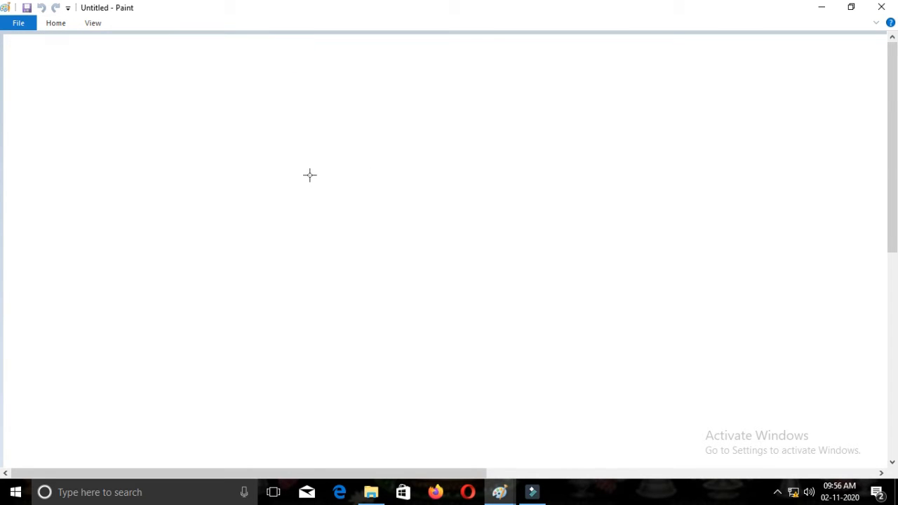
pyautogui.moveTo(309, 175); pyautogui.dragTo(462, 397)
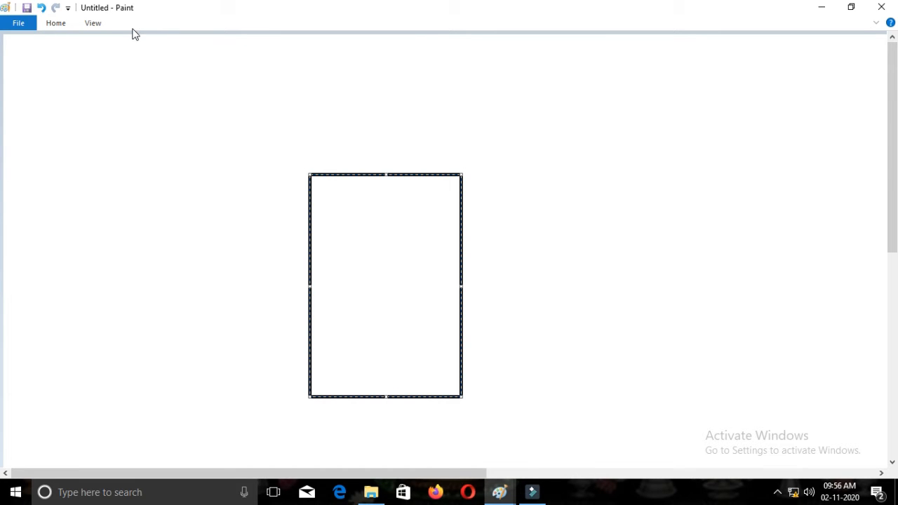
# - Draw a triangle roof on top of the house rectangle, matching its full width
pyautogui.click(58, 25)
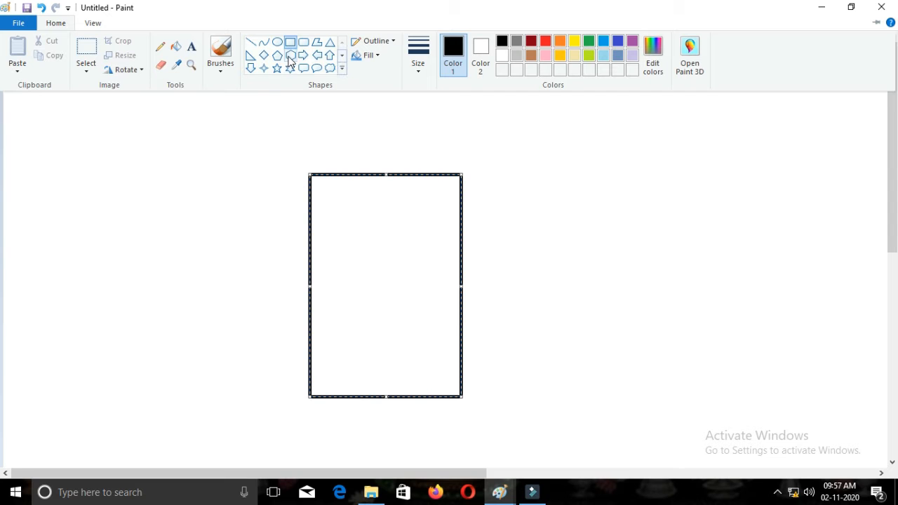
pyautogui.click(330, 43)
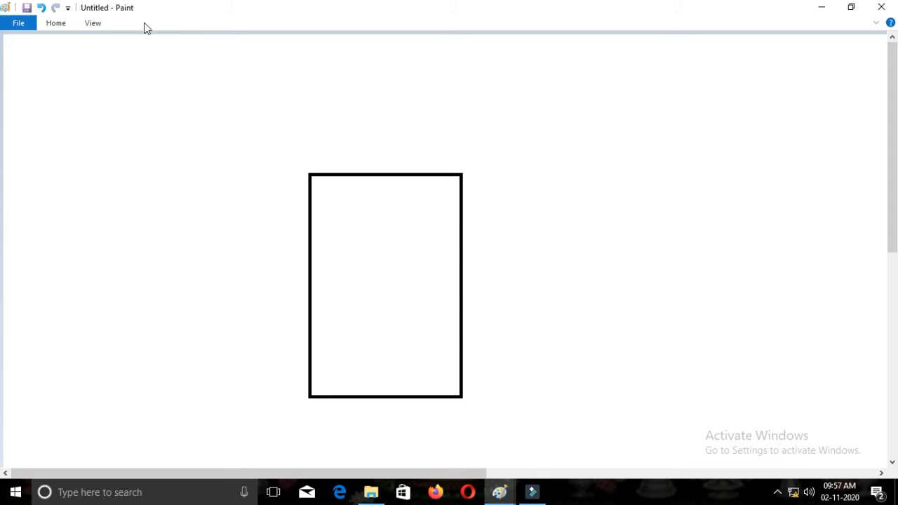
pyautogui.click(56, 24)
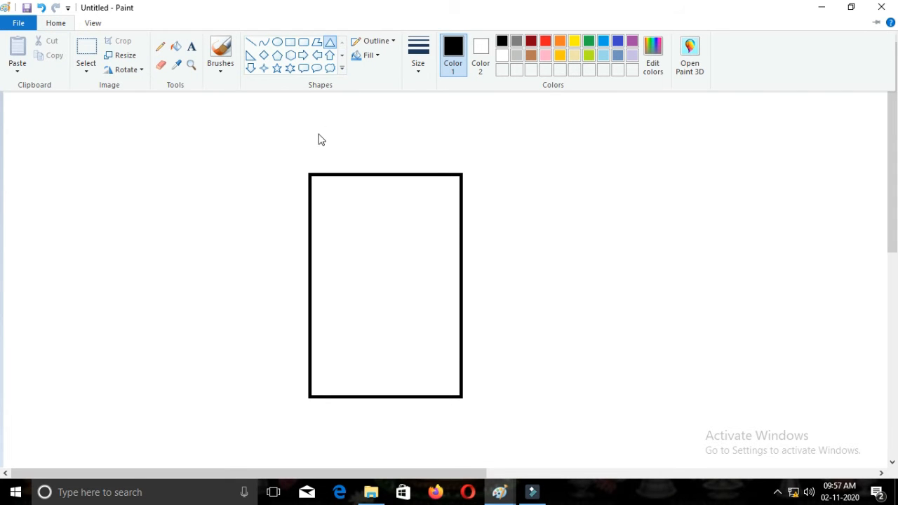
pyautogui.moveTo(310, 173); pyautogui.dragTo(364, 89)
pyautogui.moveTo(366, 130); pyautogui.dragTo(460, 133)
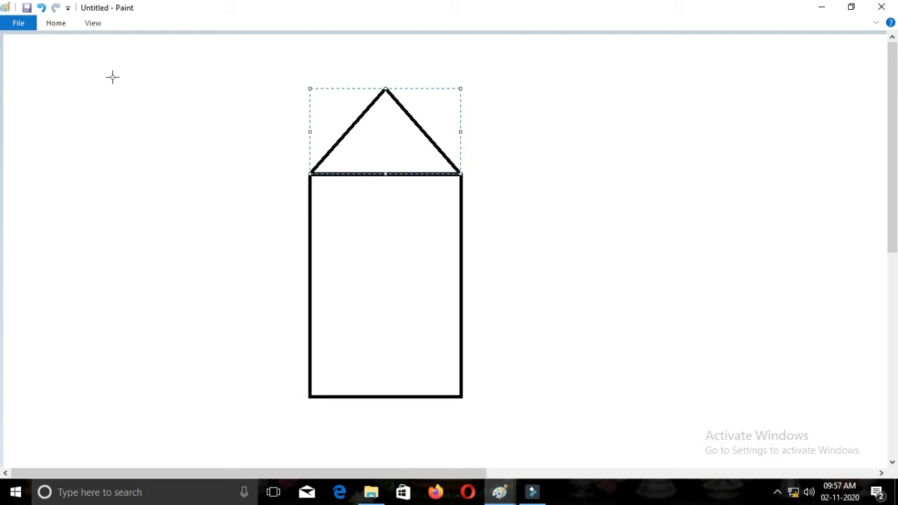
# - Draw a tall door rectangle shifted left of the wall's centre and a small window rectangle to its right
pyautogui.click(59, 23)
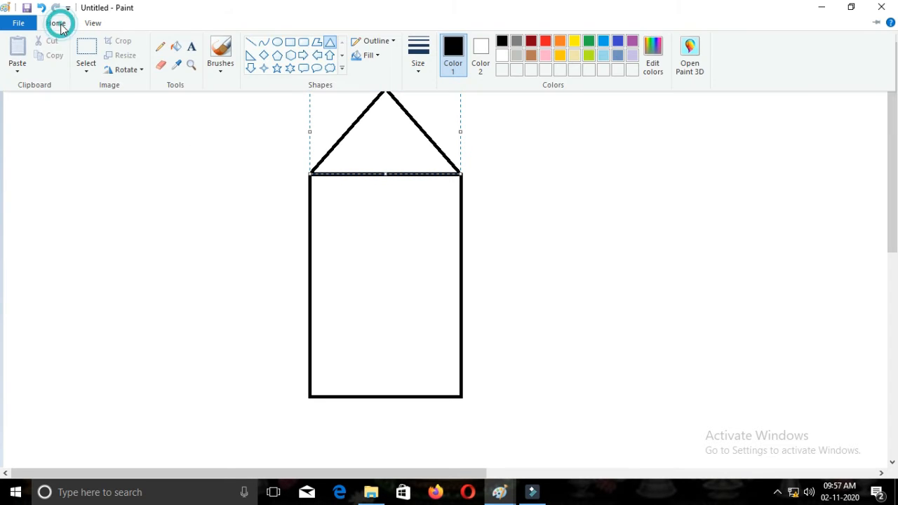
pyautogui.click(292, 45)
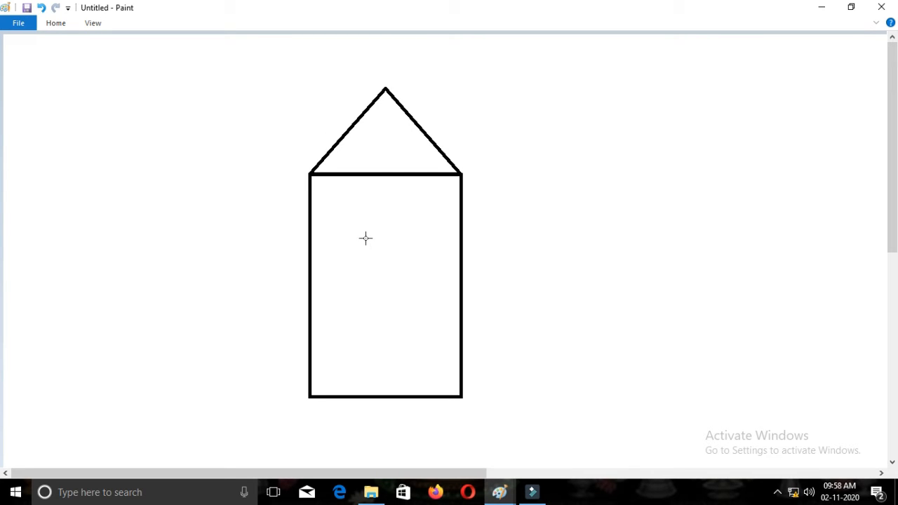
pyautogui.moveTo(362, 239)
pyautogui.mouseDown()
pyautogui.moveTo(397, 281)
pyautogui.moveTo(416, 389)
pyautogui.mouseUp()
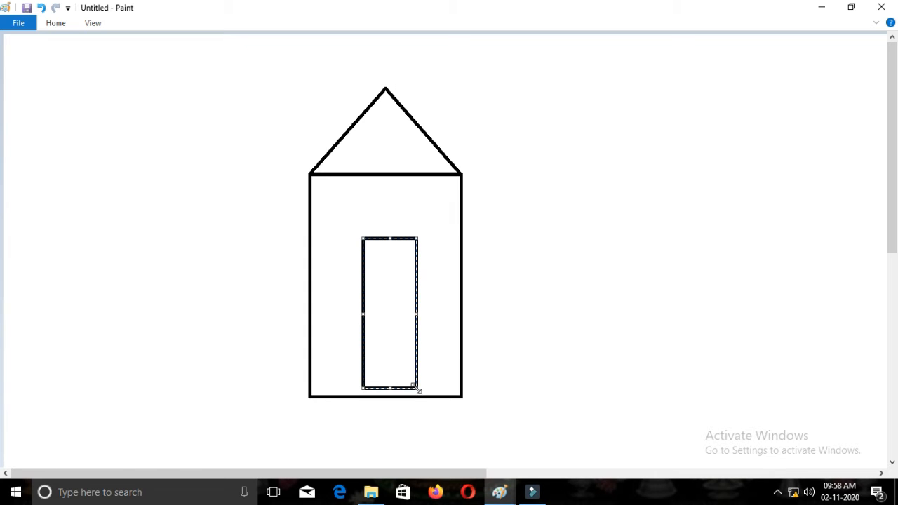
pyautogui.moveTo(379, 239); pyautogui.dragTo(368, 242)
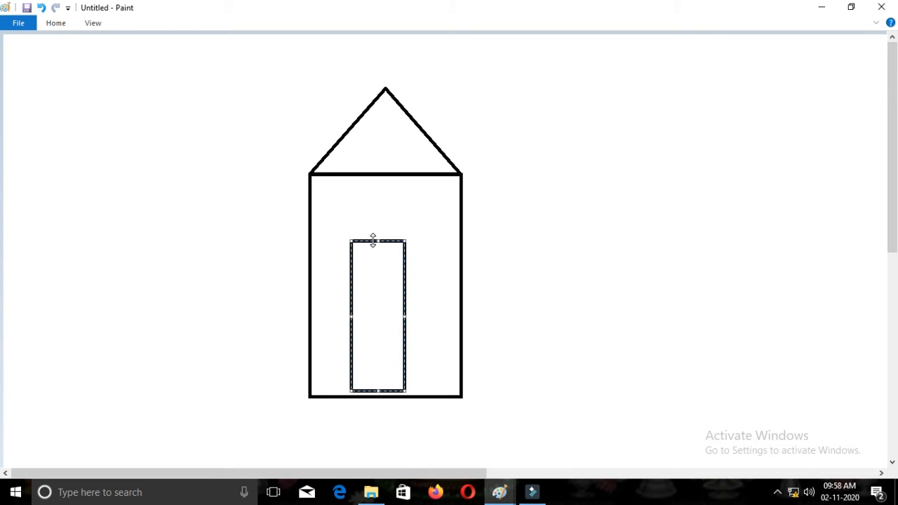
pyautogui.moveTo(365, 244); pyautogui.dragTo(360, 245)
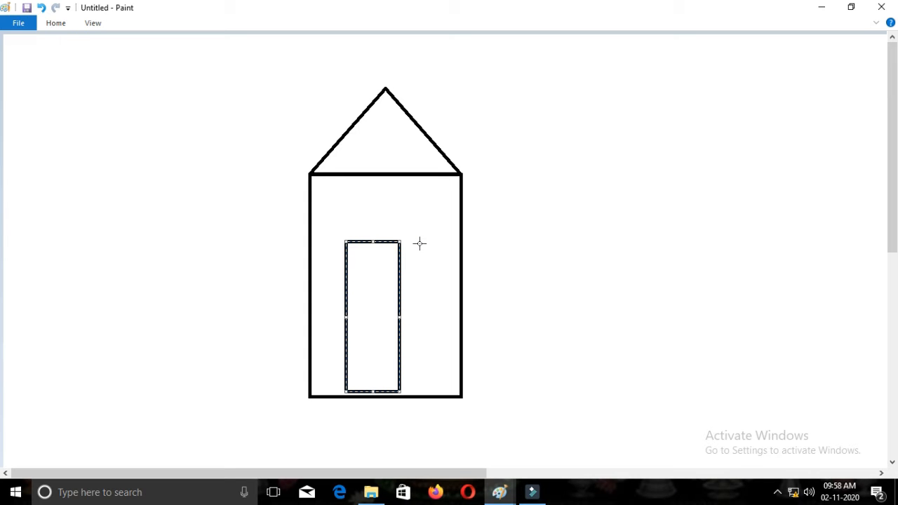
pyautogui.moveTo(419, 243); pyautogui.dragTo(456, 304)
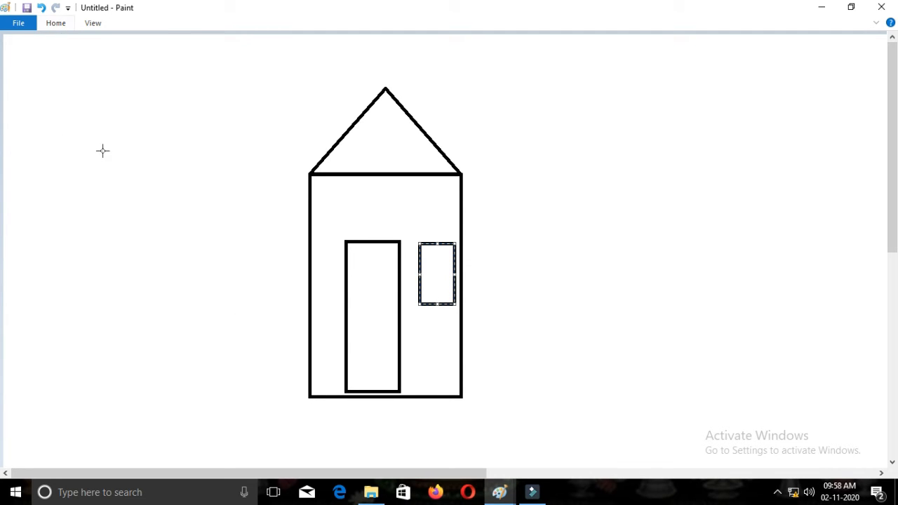
# - Draw three thin, stacked rectangles below the house as stairs, each wider than the one above
pyautogui.click(285, 400)
pyautogui.moveTo(285, 400)
pyautogui.mouseDown()
pyautogui.moveTo(479, 401)
pyautogui.moveTo(482, 413)
pyautogui.mouseUp()
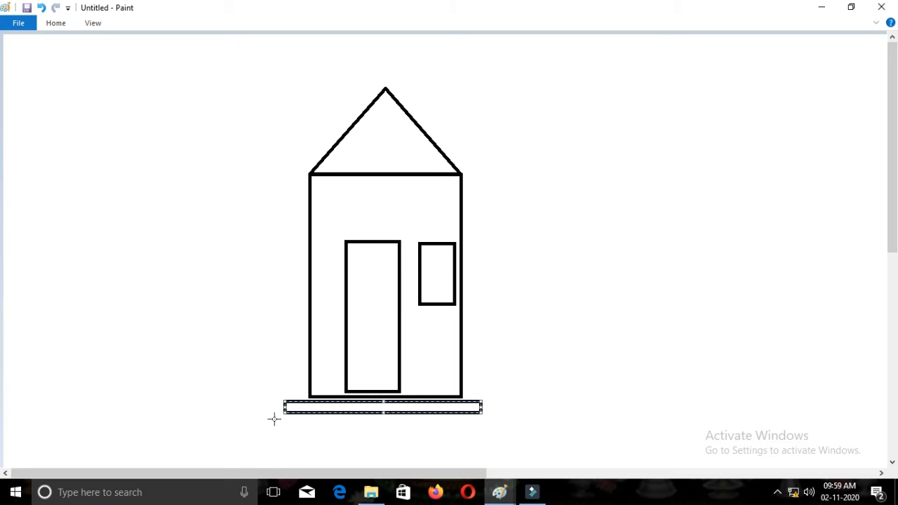
pyautogui.moveTo(272, 417); pyautogui.dragTo(498, 426)
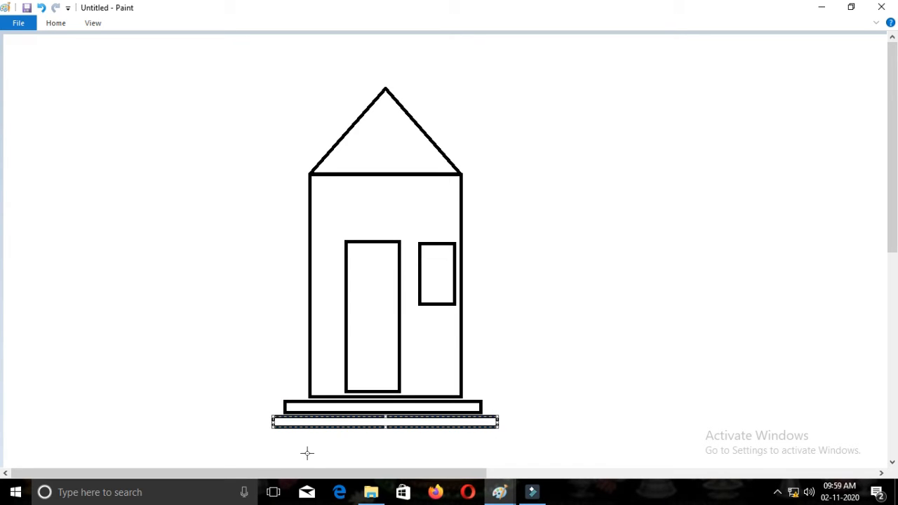
pyautogui.moveTo(250, 435)
pyautogui.mouseDown()
pyautogui.moveTo(510, 423)
pyautogui.moveTo(522, 449)
pyautogui.mouseUp()
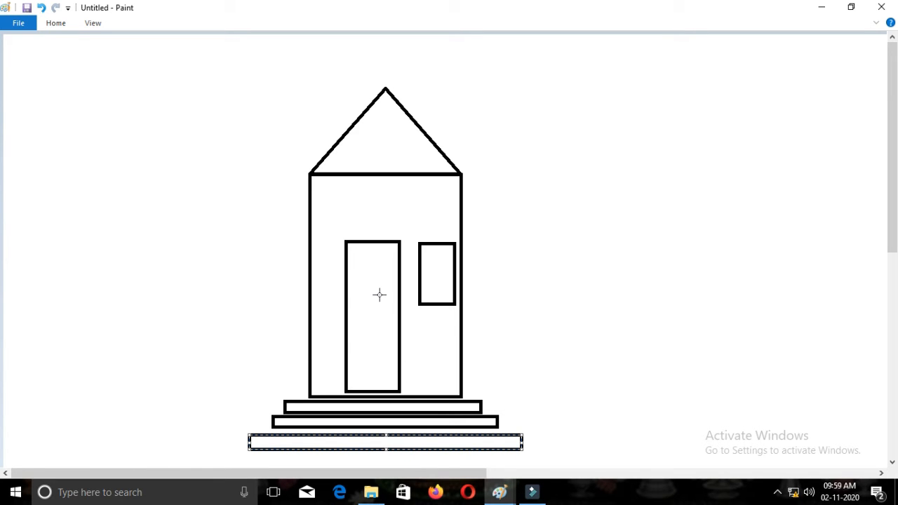
# - Draw two vertical lines across the full height of the window as bars
pyautogui.click(53, 26)
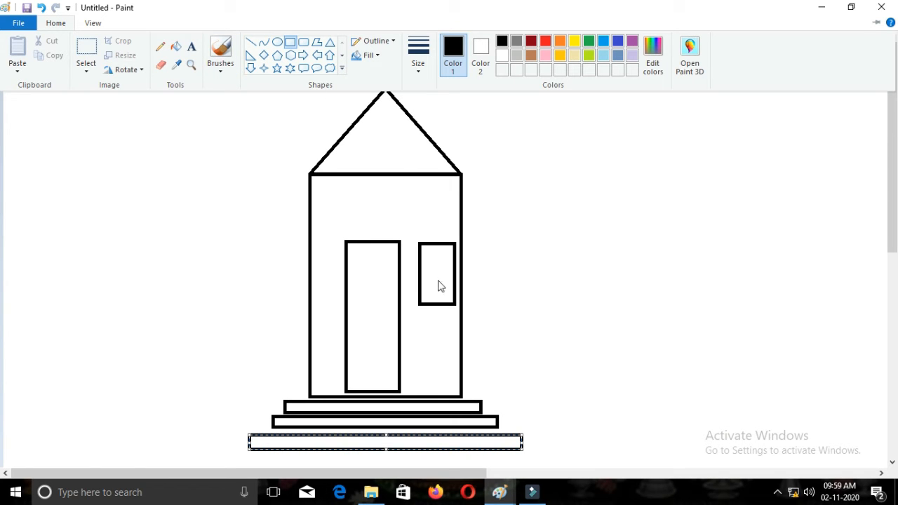
pyautogui.click(254, 45)
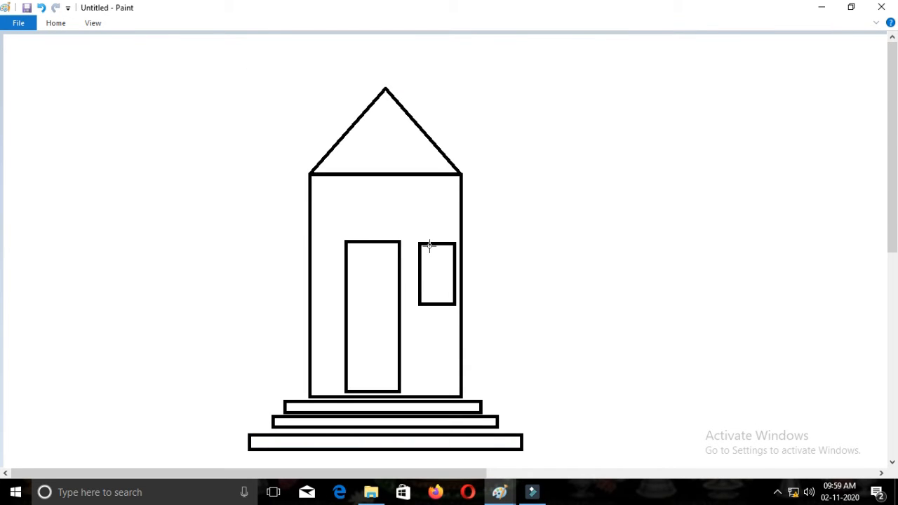
pyautogui.moveTo(429, 244); pyautogui.dragTo(428, 304)
pyautogui.moveTo(443, 243); pyautogui.dragTo(443, 304)
pyautogui.click(56, 26)
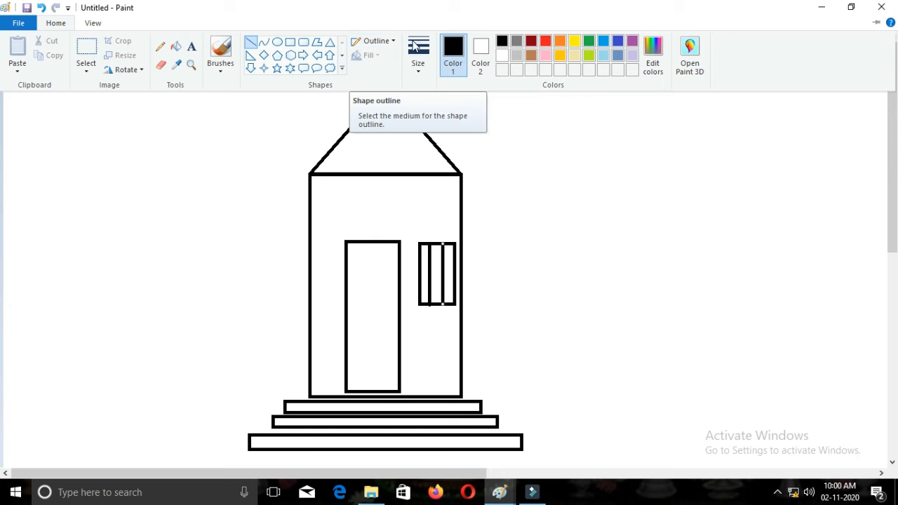
pyautogui.hotkey('ctrl', 'z')
pyautogui.hotkey('ctrl', 'y')
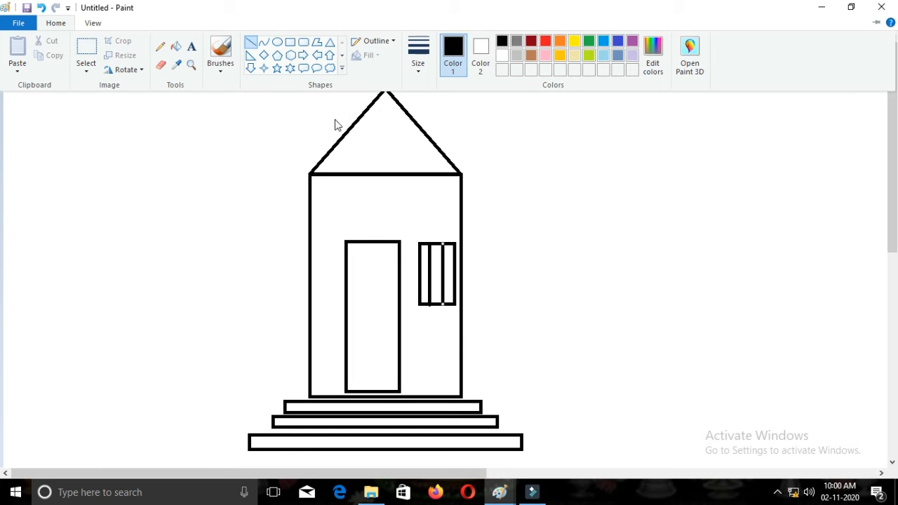
# - Fill the triangle roof with brown
pyautogui.click(195, 165)
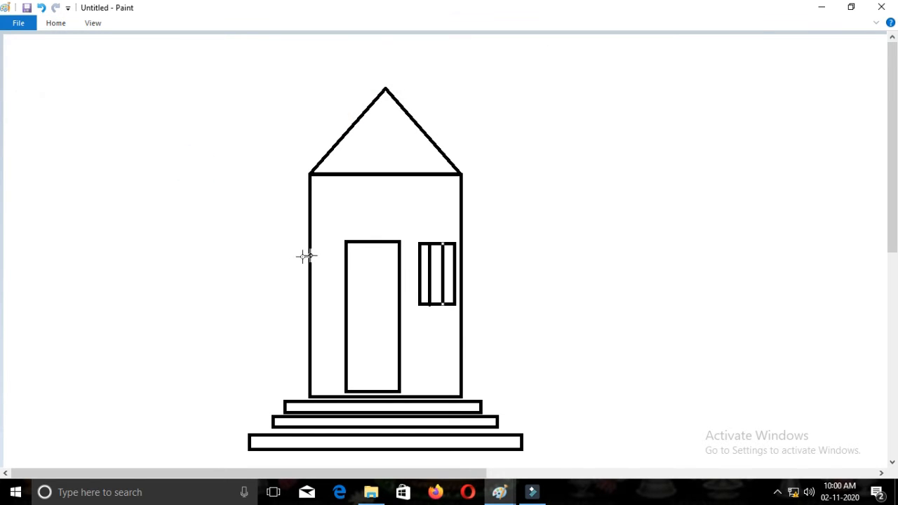
pyautogui.click(363, 211)
pyautogui.click(55, 28)
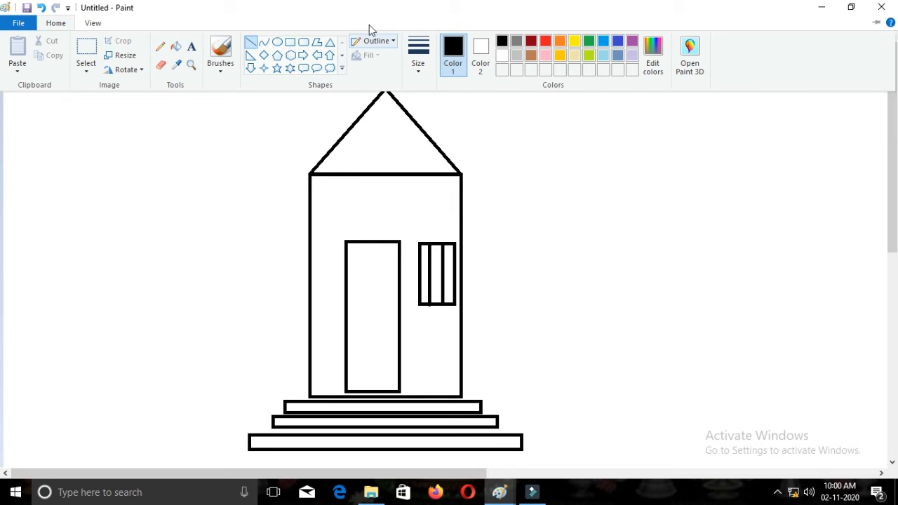
pyautogui.click(531, 56)
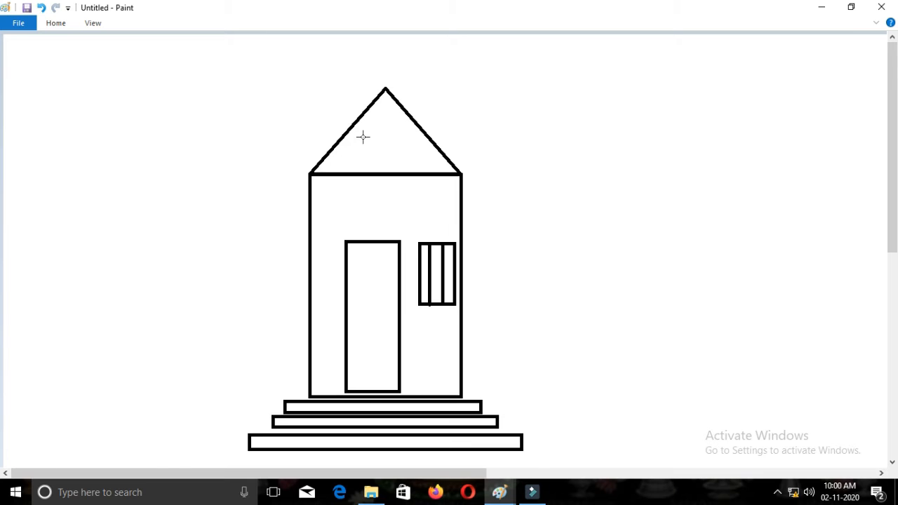
pyautogui.click(56, 23)
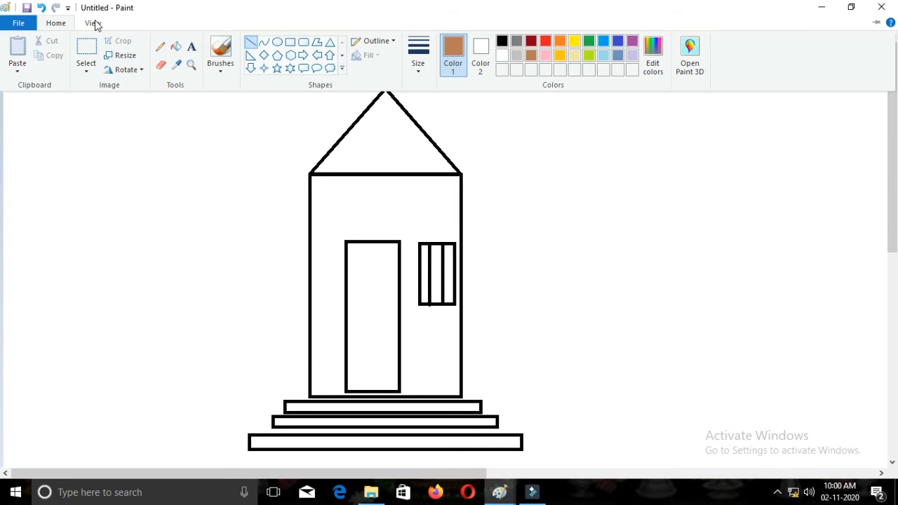
pyautogui.click(176, 47)
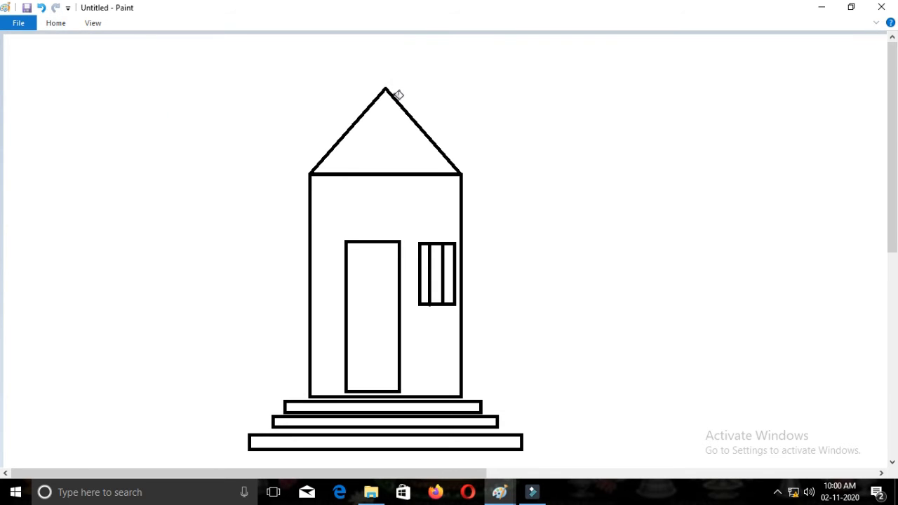
pyautogui.click(386, 119)
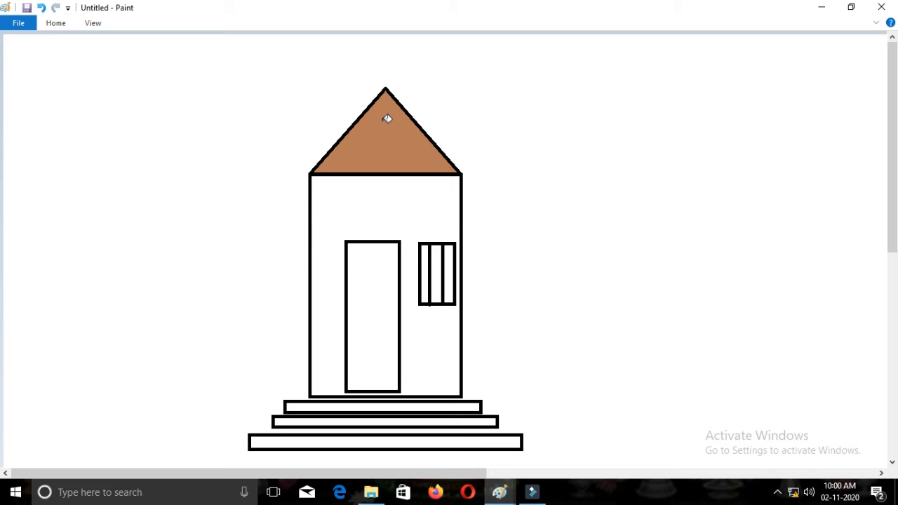
# - Fill the house wall around the door and window with orange
pyautogui.click(52, 23)
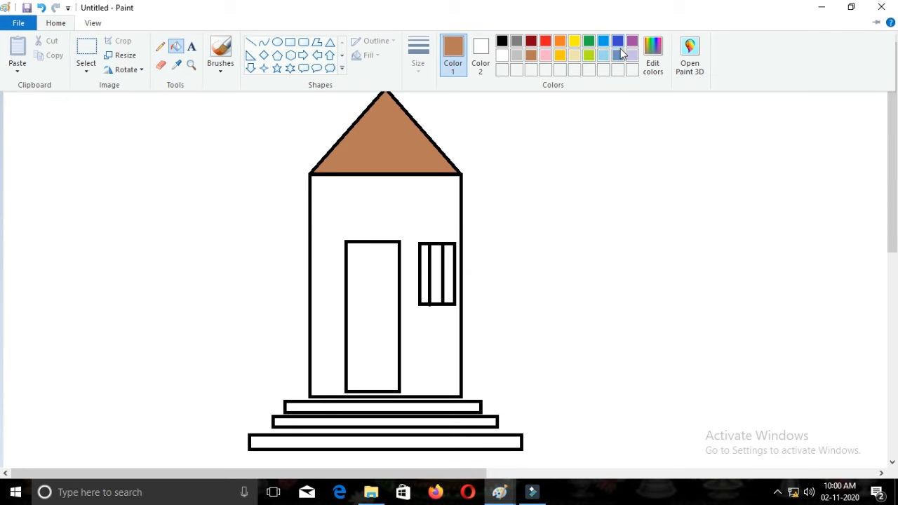
pyautogui.click(561, 41)
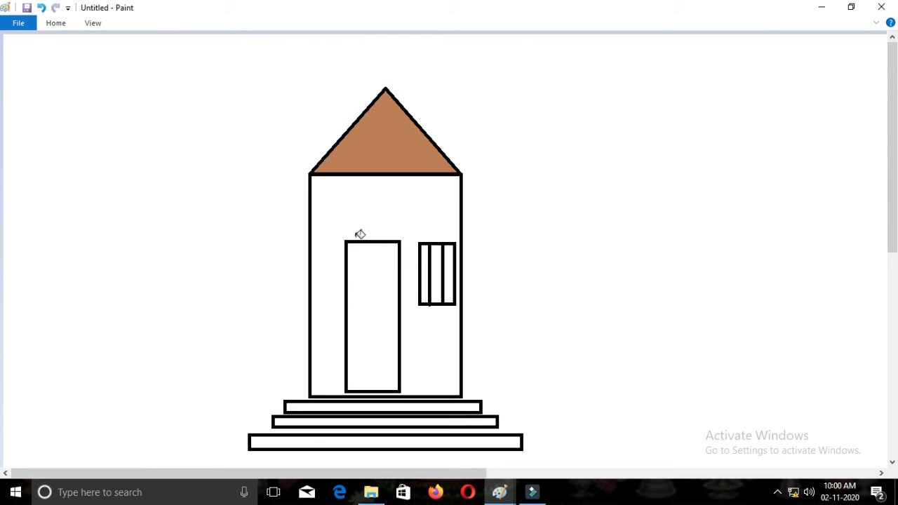
pyautogui.click(355, 206)
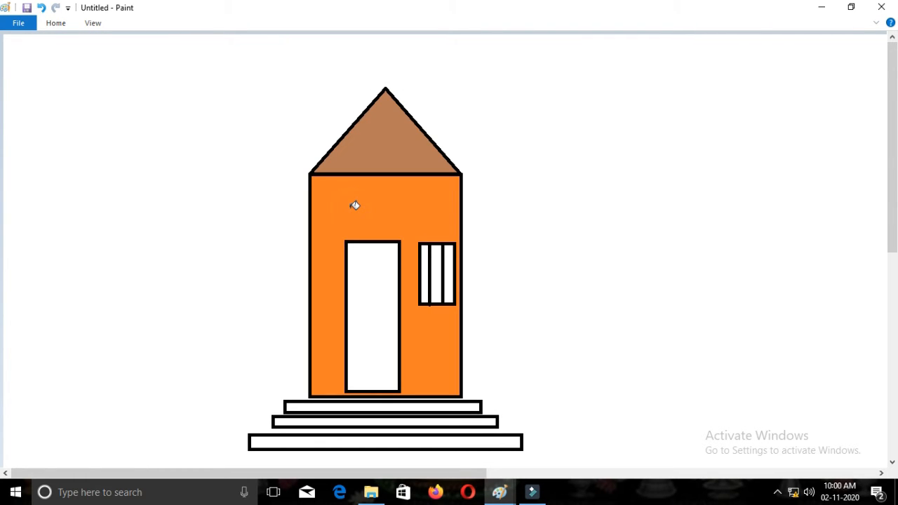
# - Fill the three panes of the barred window with red and the door with light pink
pyautogui.click(56, 24)
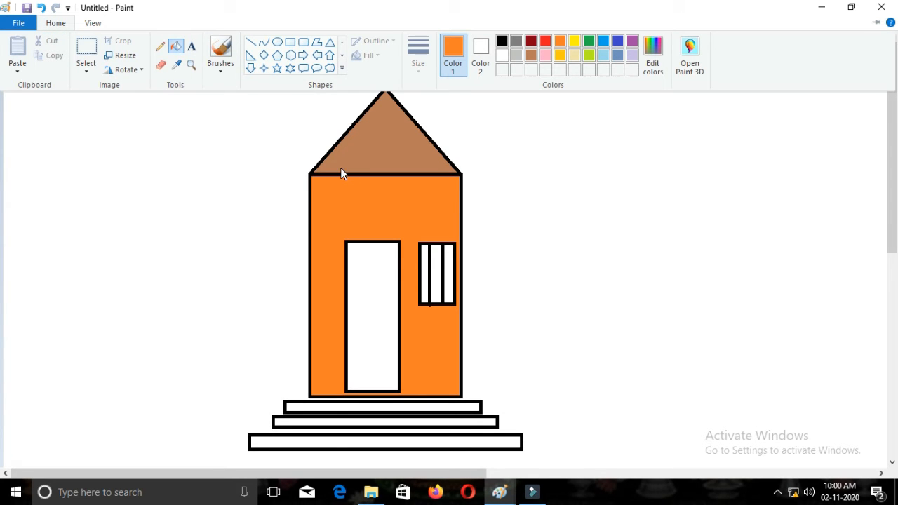
pyautogui.click(177, 50)
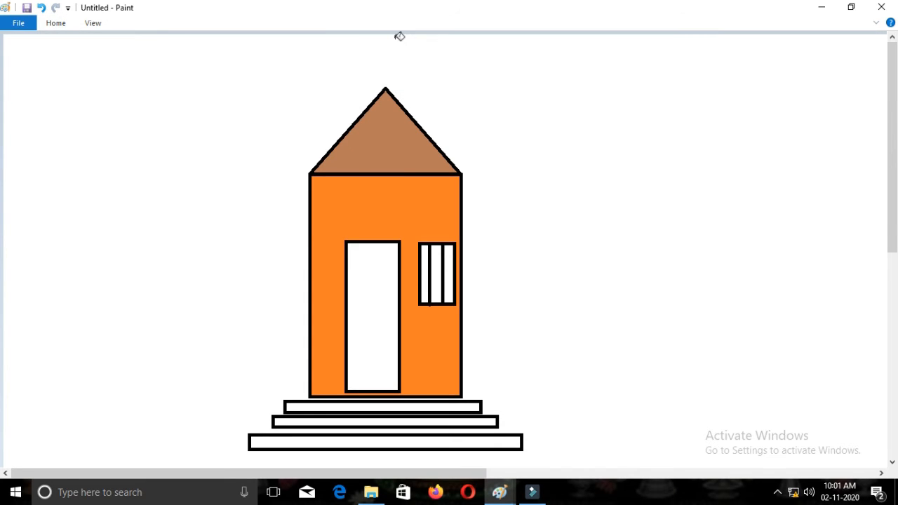
pyautogui.click(61, 26)
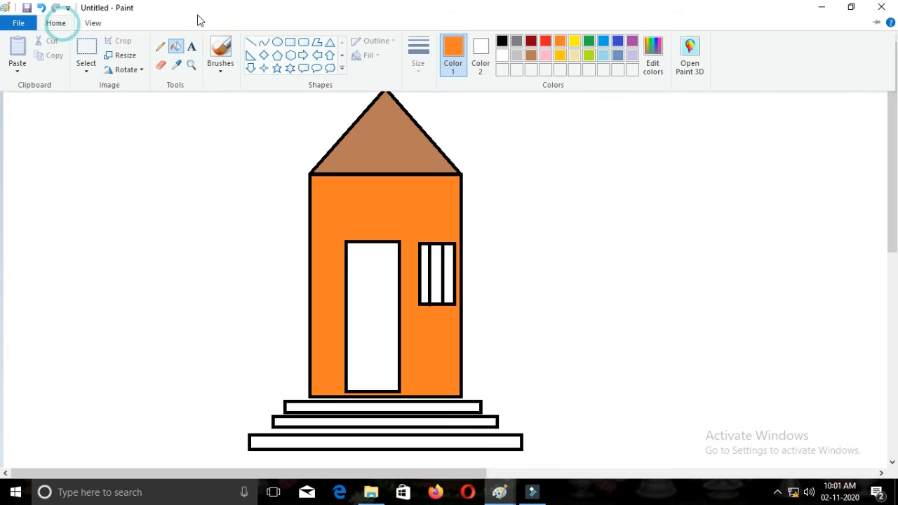
pyautogui.click(547, 44)
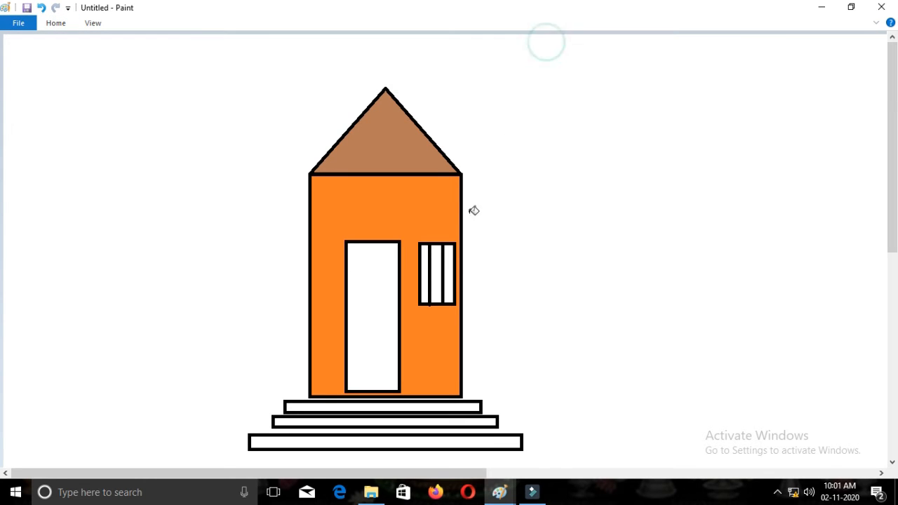
pyautogui.click(440, 265)
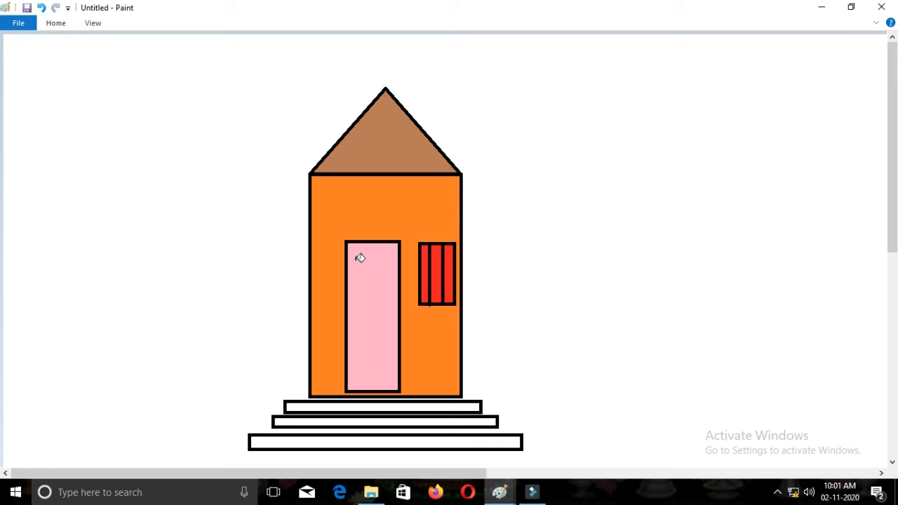
# - Try to outline an open door leaf in black with the Polygon tool, slanting down from the doorway's upper-left corner
pyautogui.click(59, 26)
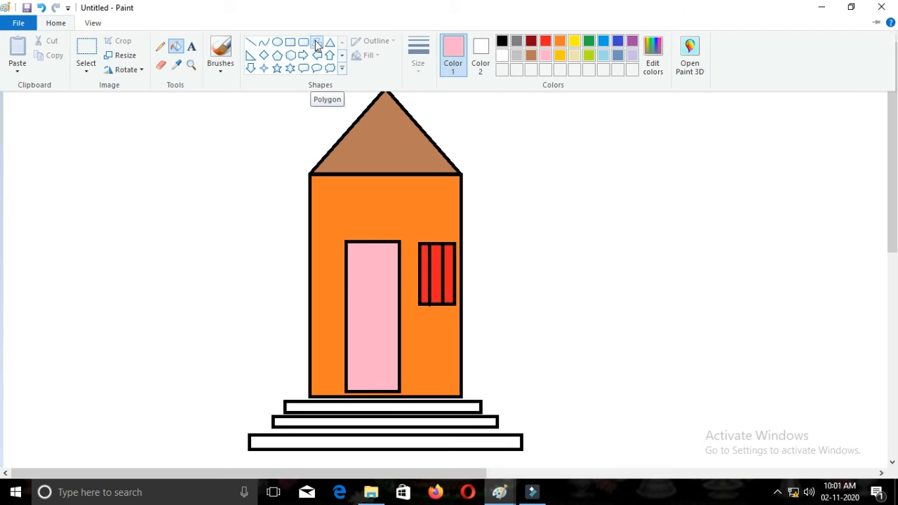
pyautogui.click(315, 40)
pyautogui.click(346, 243)
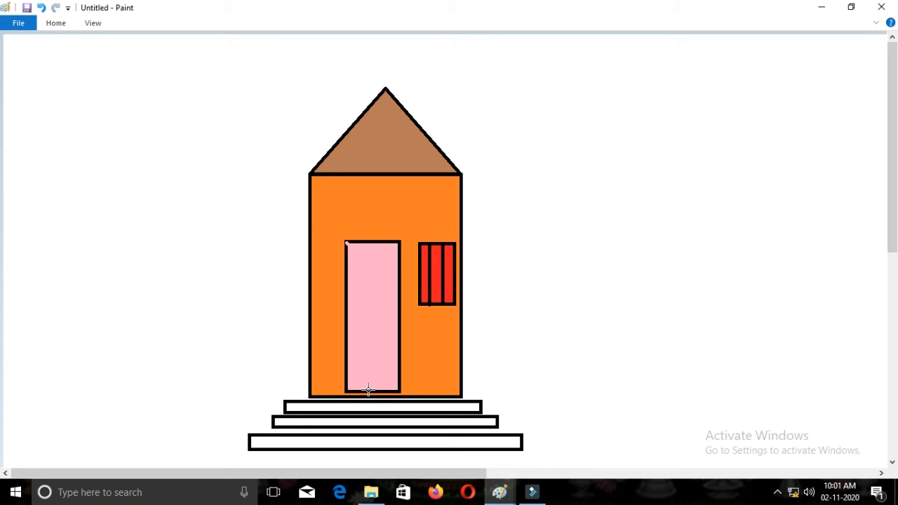
pyautogui.click(57, 23)
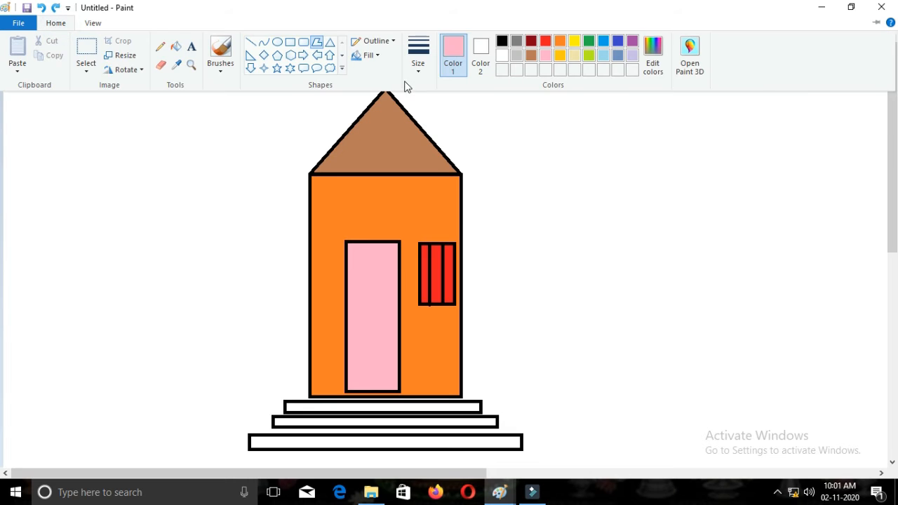
pyautogui.click(502, 43)
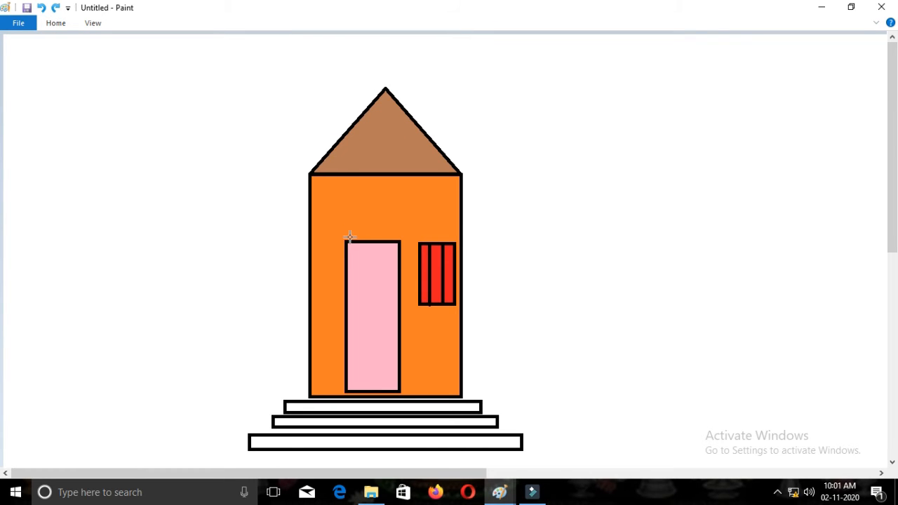
pyautogui.moveTo(347, 243)
pyautogui.mouseDown()
pyautogui.moveTo(375, 352)
pyautogui.moveTo(366, 391)
pyautogui.mouseUp()
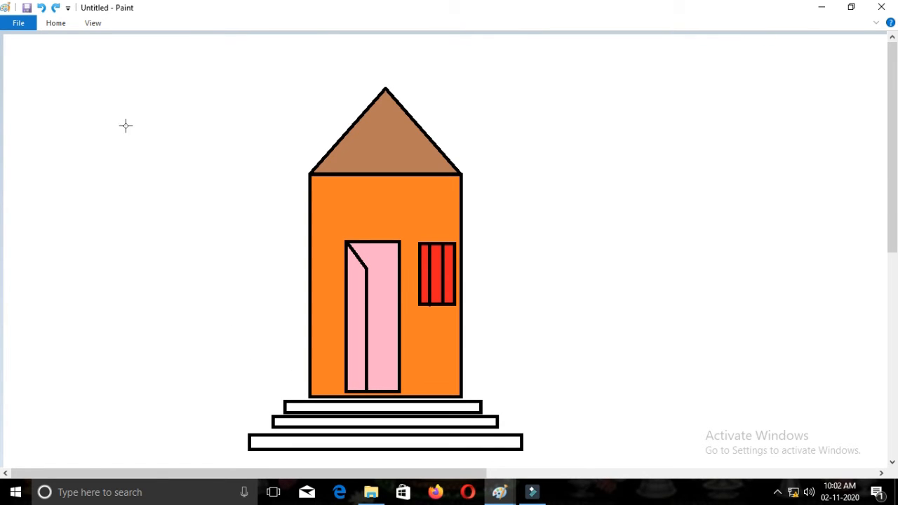
# - Recolour the unfinished door leaf outline lavender and then brown, and undo the polygon
pyautogui.click(54, 23)
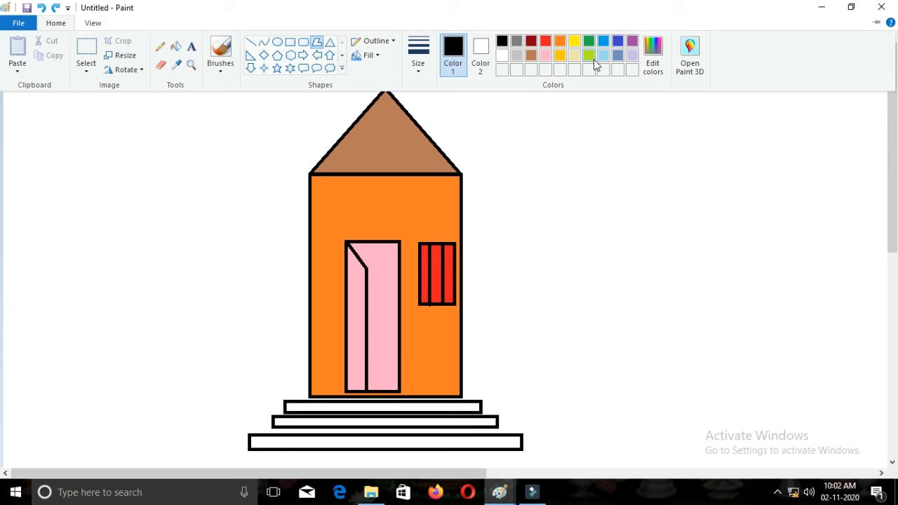
pyautogui.click(633, 57)
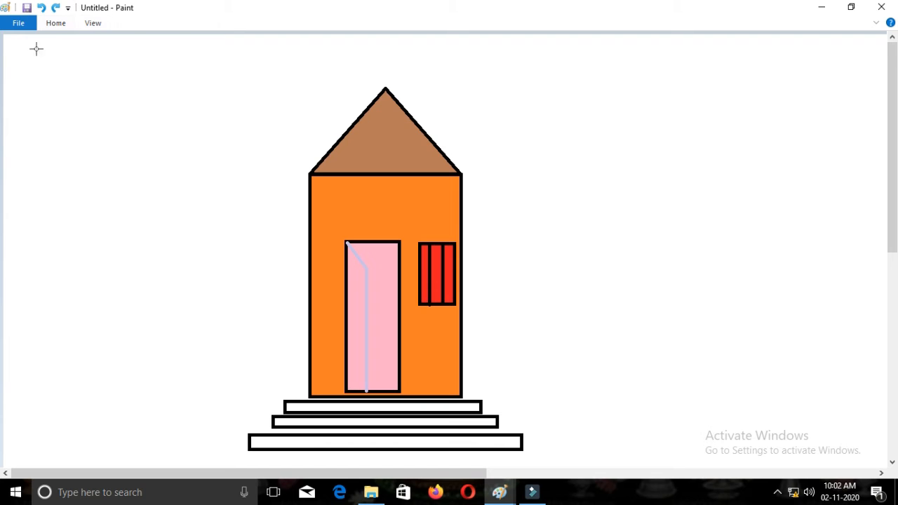
pyautogui.click(60, 26)
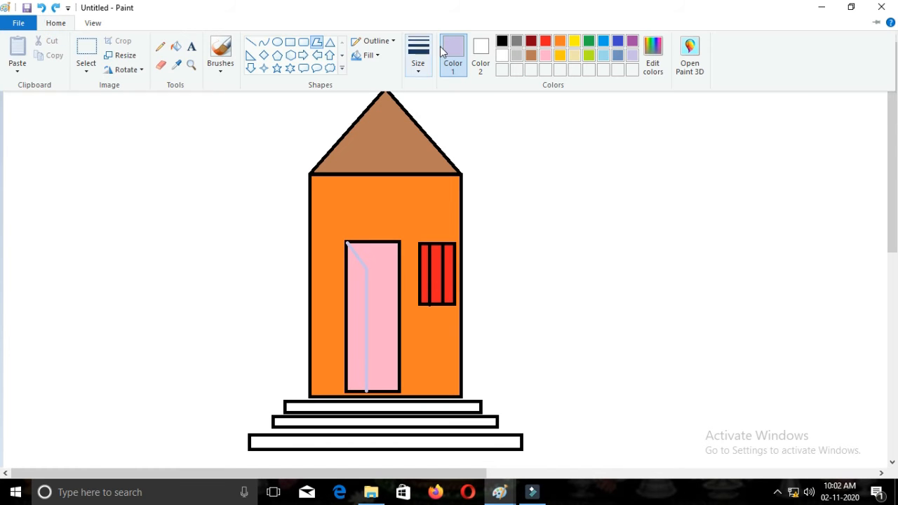
pyautogui.click(530, 56)
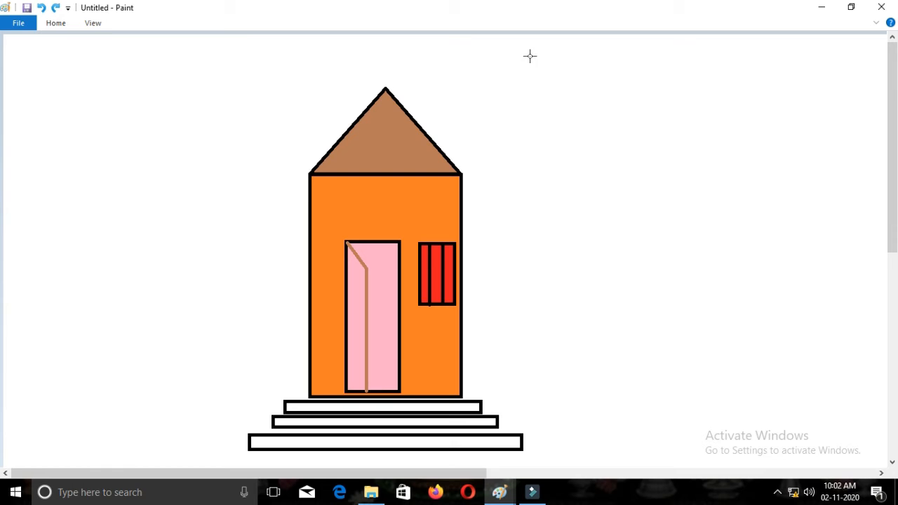
pyautogui.click(56, 24)
pyautogui.click(176, 49)
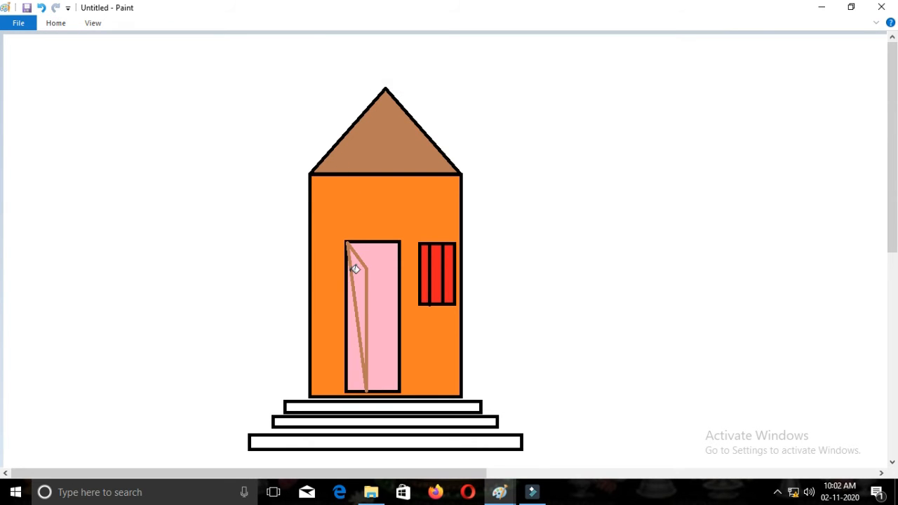
pyautogui.hotkey('ctrl', 'z')
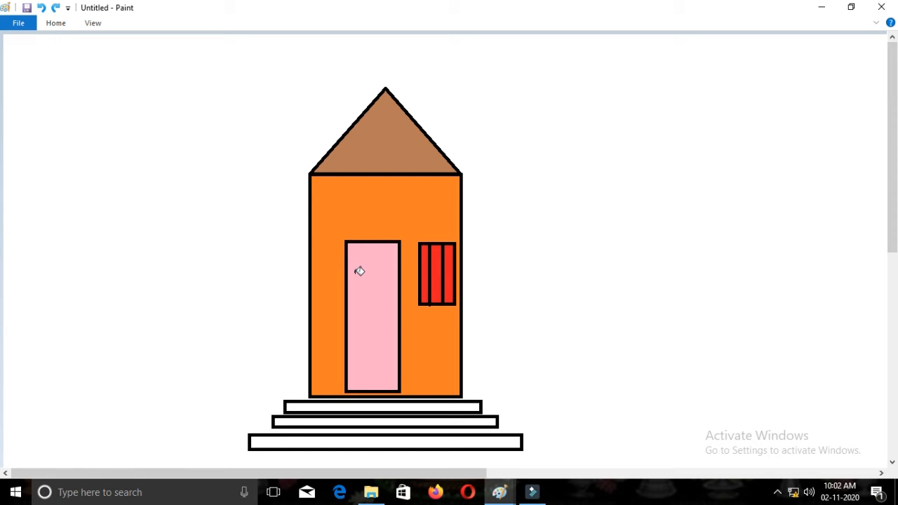
# - Draw a brown four-sided polygon as an open door leaf along the doorway's left edge, with its top slanting down to the right
pyautogui.click(60, 26)
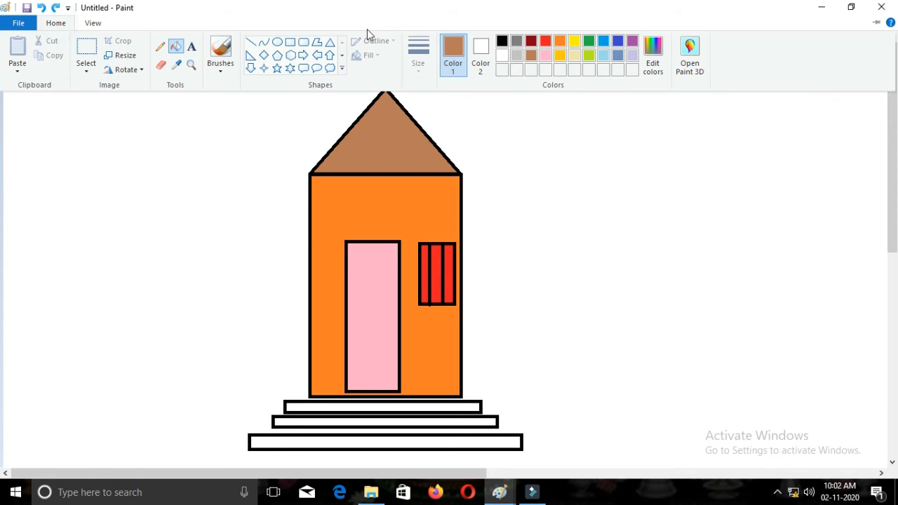
pyautogui.click(317, 42)
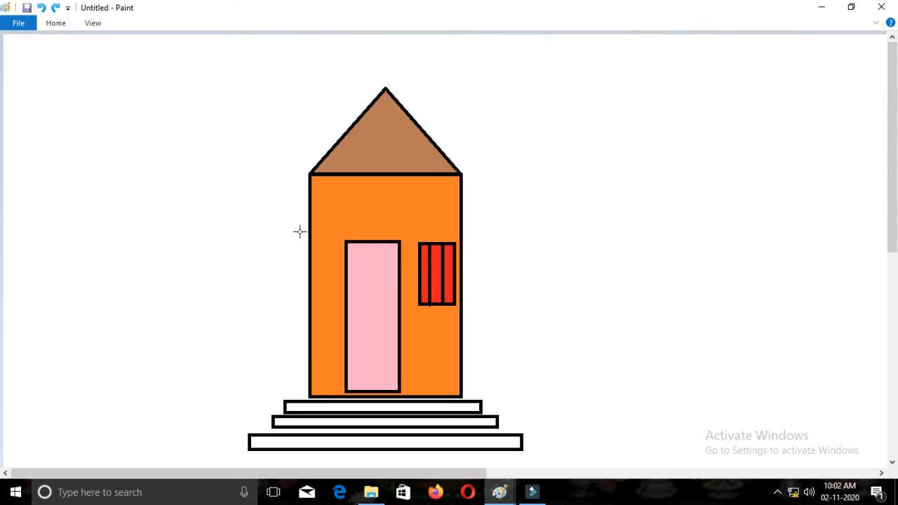
pyautogui.click(61, 26)
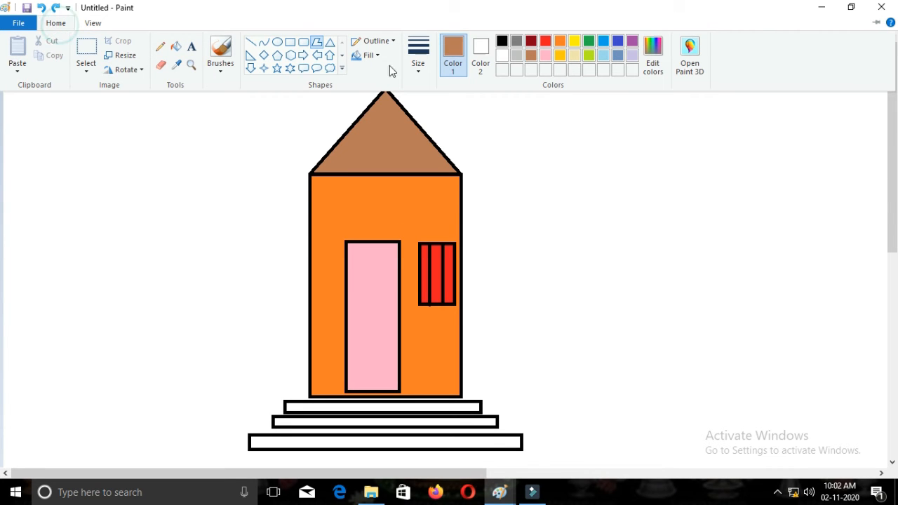
pyautogui.click(531, 57)
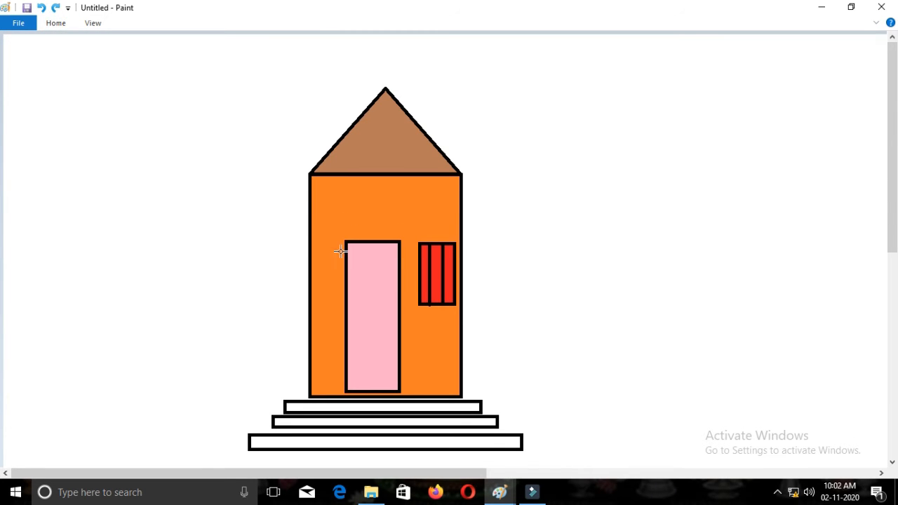
pyautogui.moveTo(346, 242)
pyautogui.mouseDown()
pyautogui.moveTo(363, 264)
pyautogui.moveTo(364, 392)
pyautogui.moveTo(350, 391)
pyautogui.mouseUp()
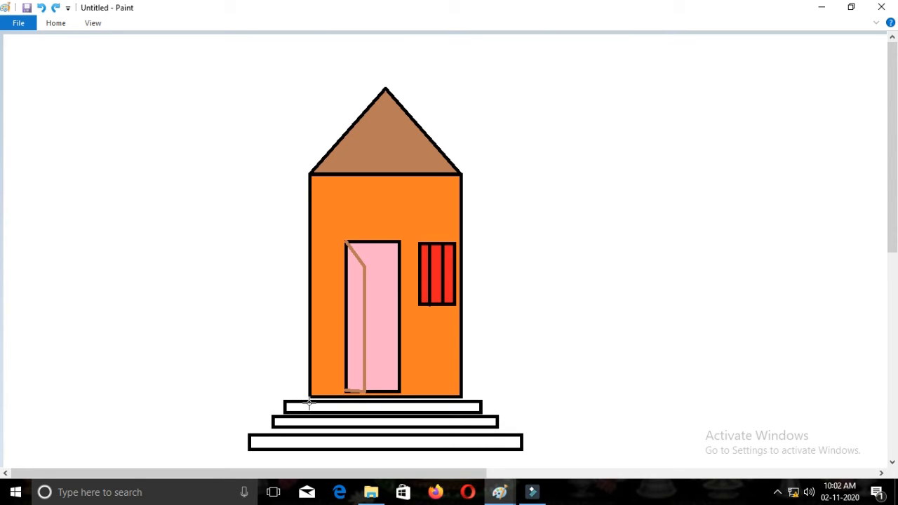
# - Fill the open door leaf with brown, keeping the background white
pyautogui.click(52, 24)
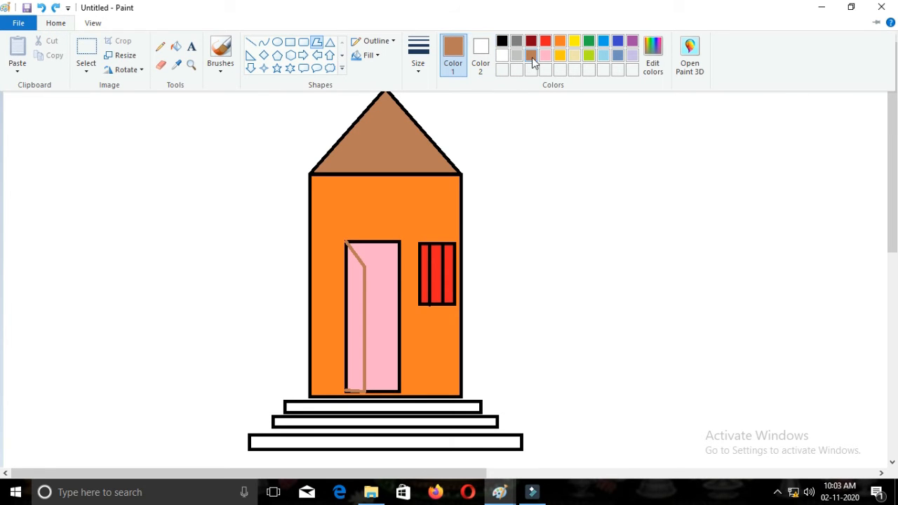
pyautogui.click(178, 46)
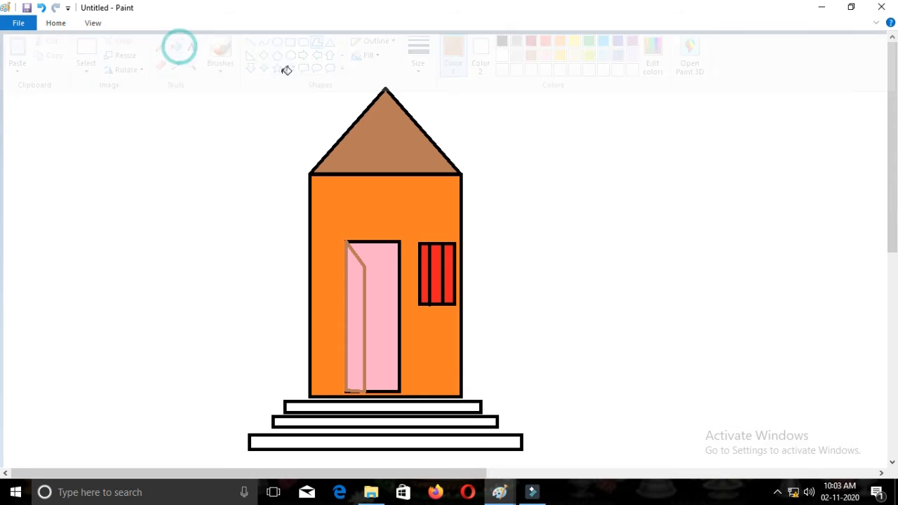
pyautogui.click(355, 280)
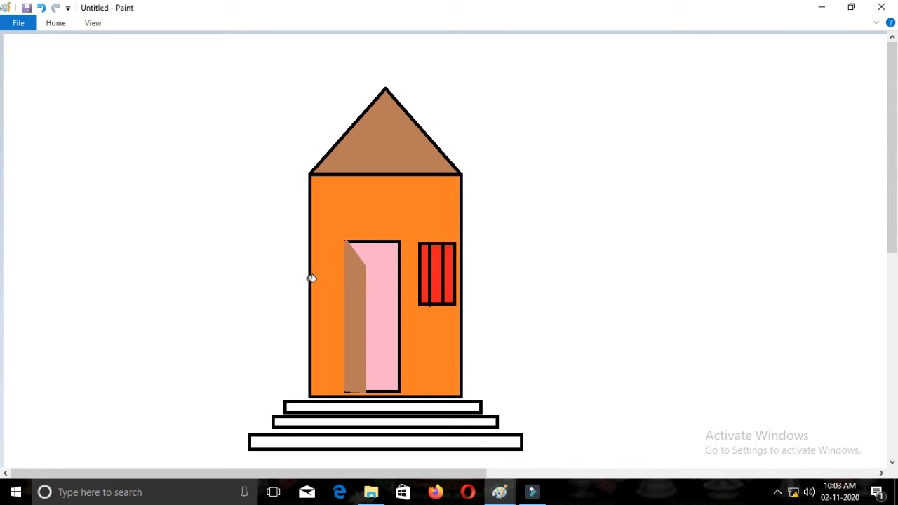
pyautogui.click(237, 270)
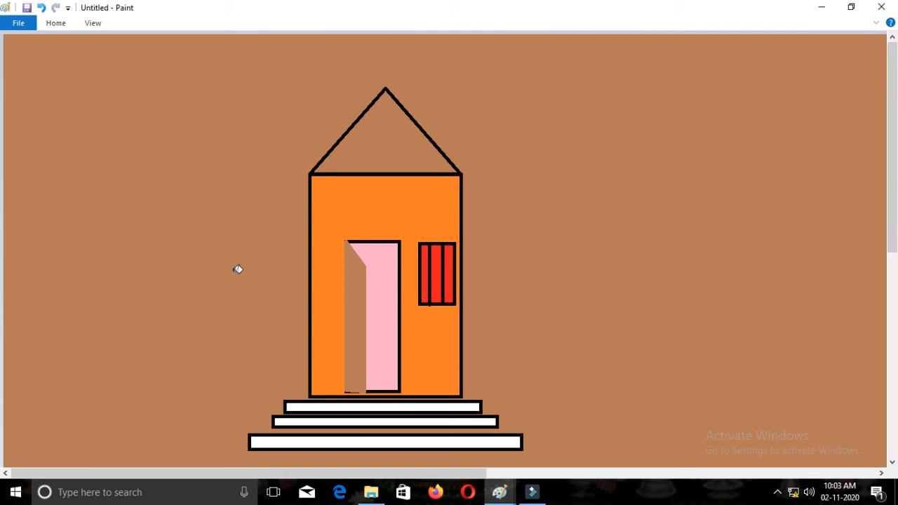
pyautogui.hotkey('ctrl', 'z')
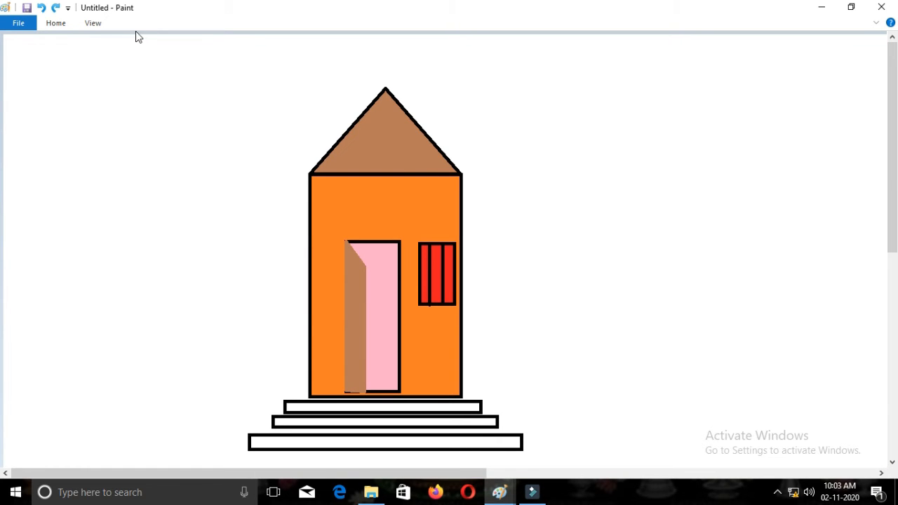
# - Fill all three stair steps below the house with Gray-50%, including the middle step's outline
pyautogui.click(55, 23)
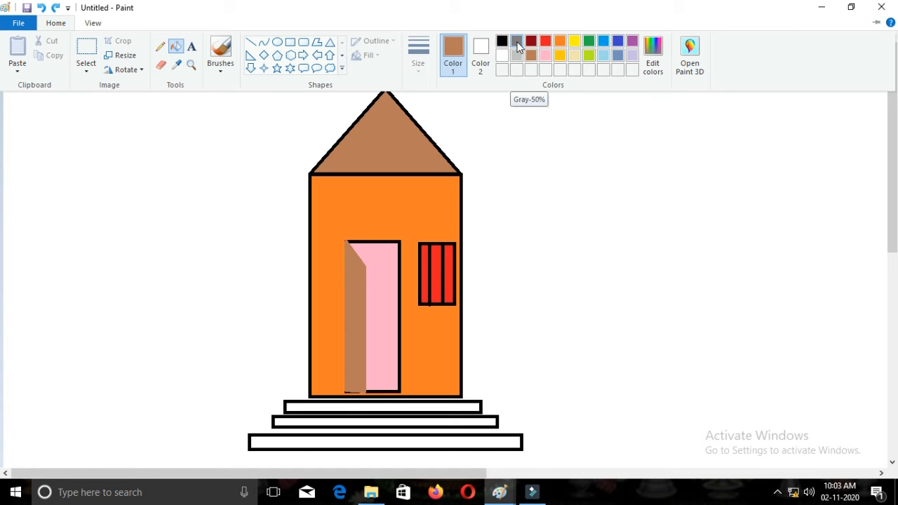
pyautogui.hotkey('ctrl', 'F1')
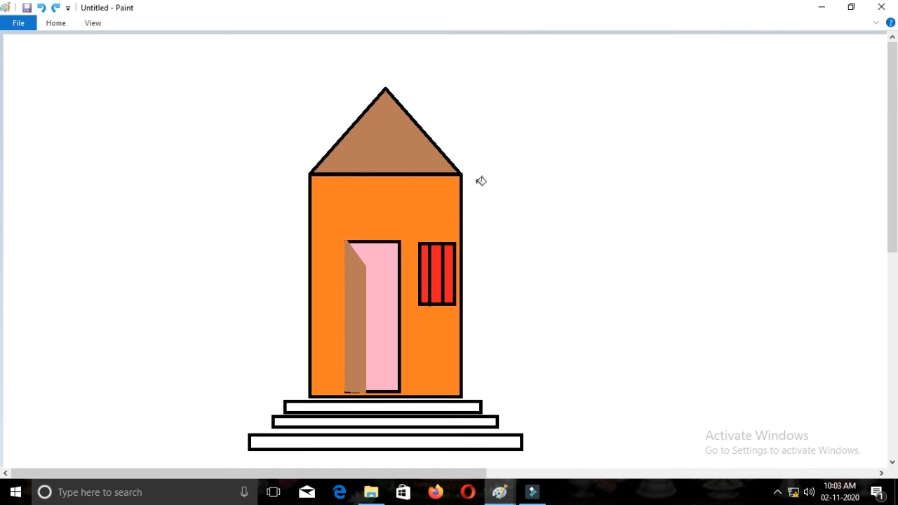
pyautogui.click(326, 407)
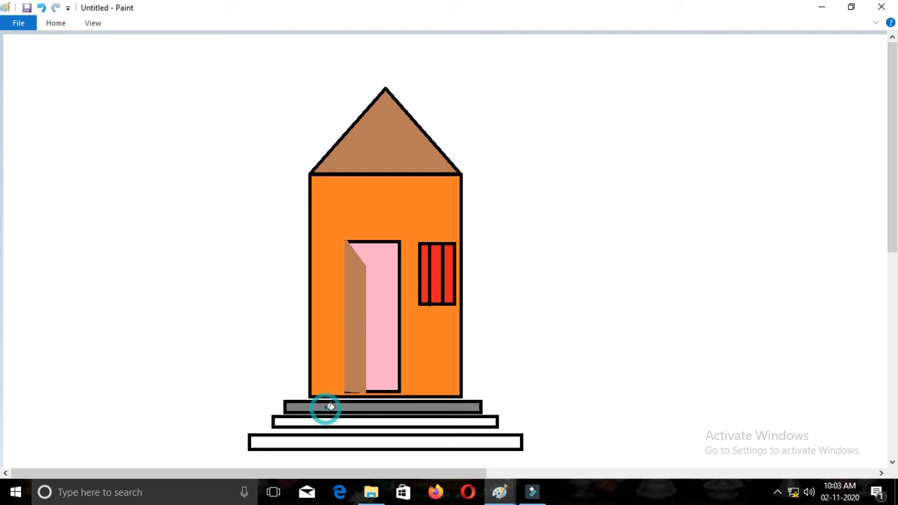
pyautogui.click(326, 423)
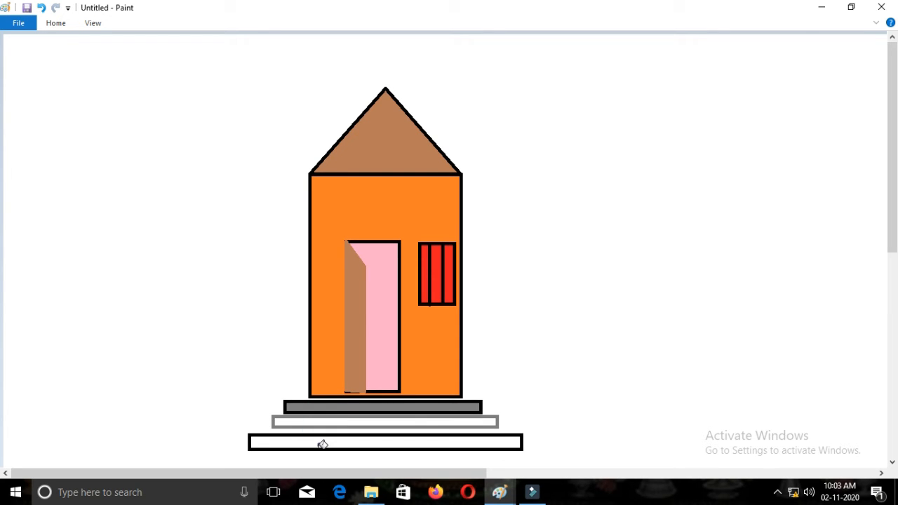
pyautogui.click(323, 444)
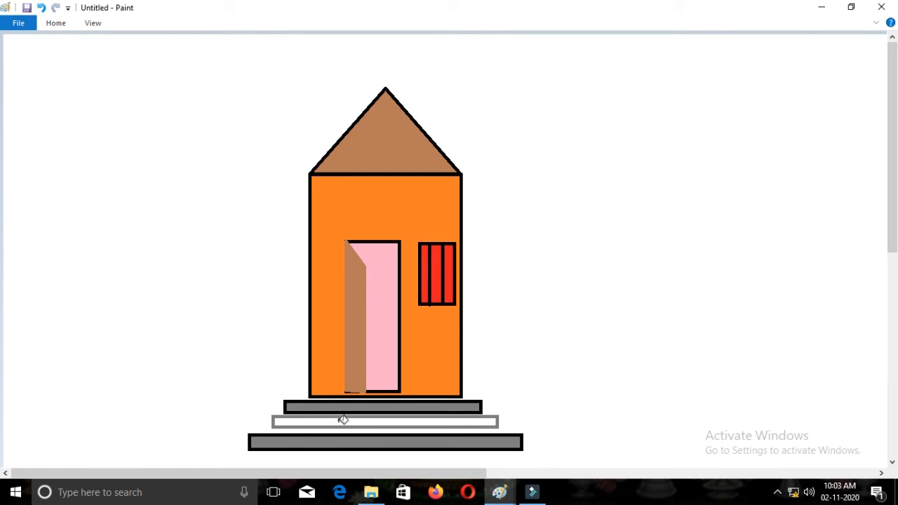
pyautogui.click(343, 420)
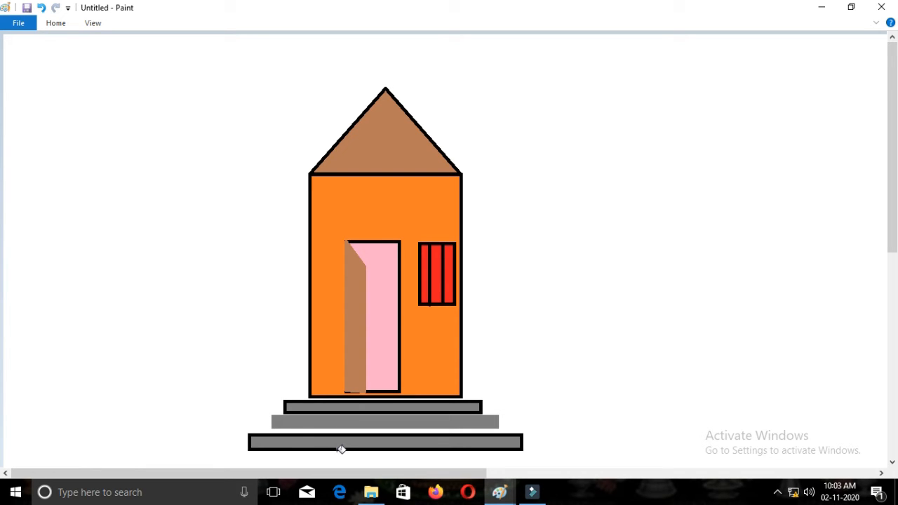
pyautogui.click(57, 24)
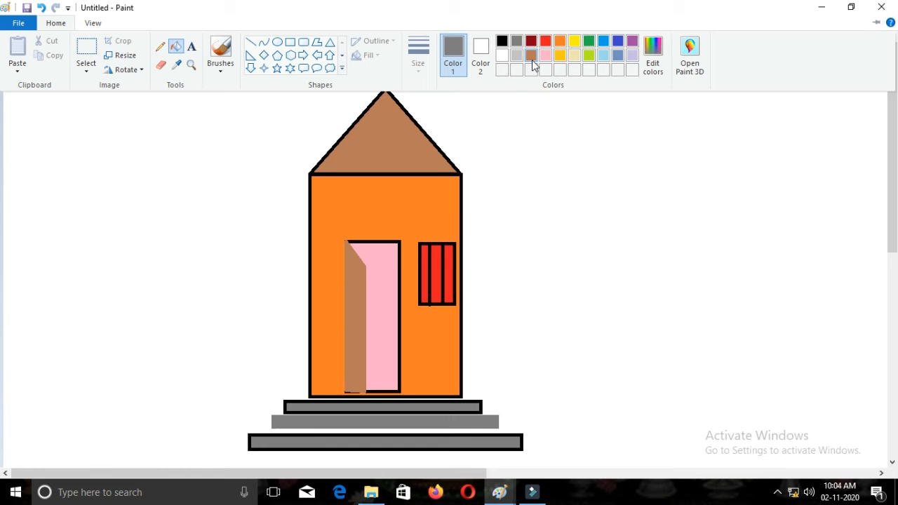
pyautogui.click(279, 45)
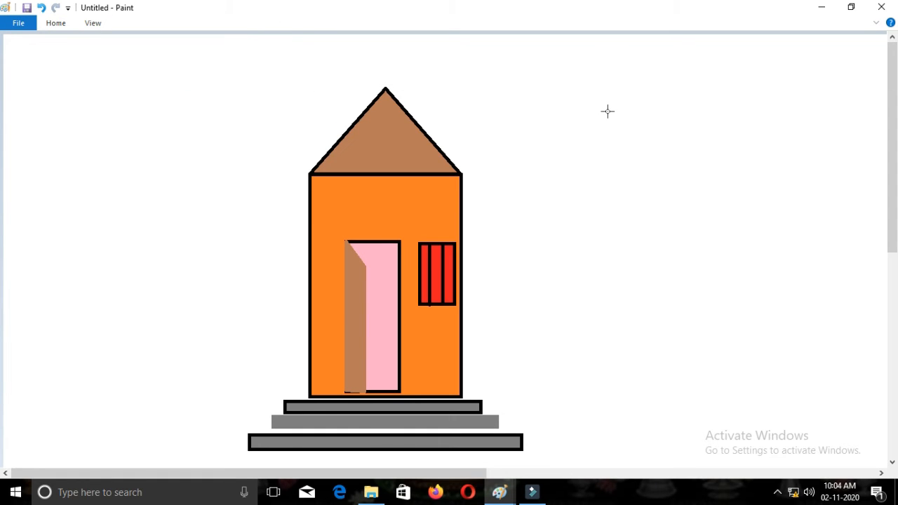
pyautogui.moveTo(613, 115); pyautogui.dragTo(667, 168)
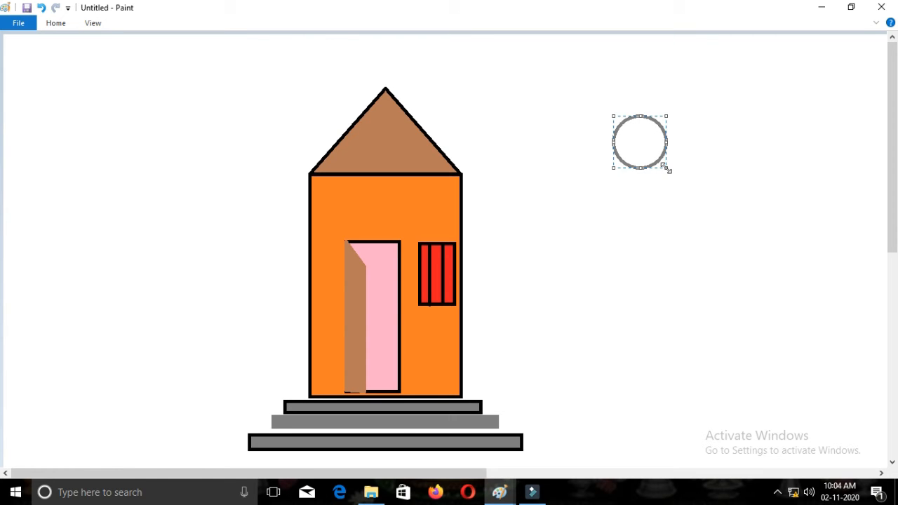
pyautogui.click(55, 24)
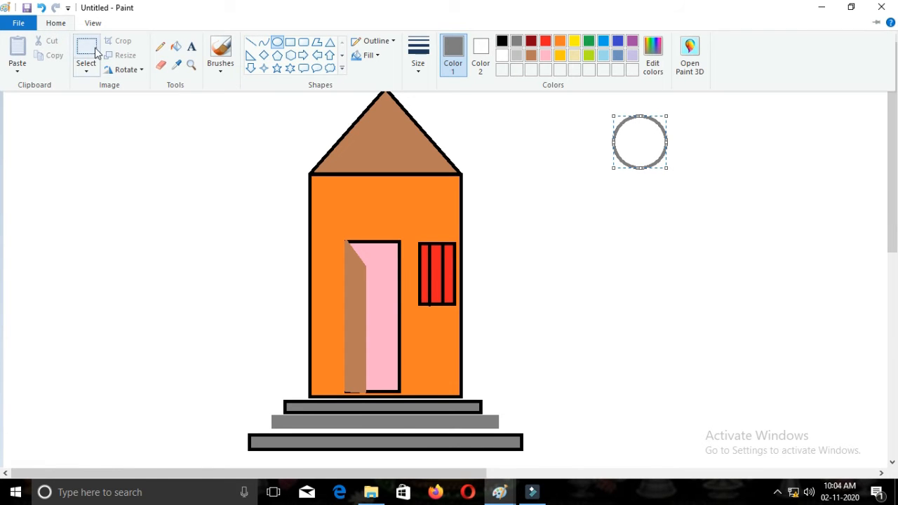
pyautogui.click(232, 132)
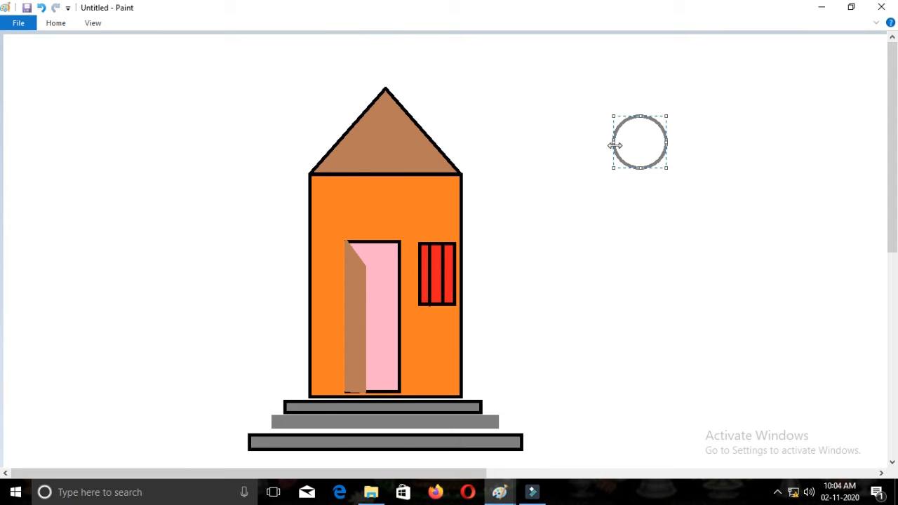
pyautogui.hotkey('ctrl', 'z')
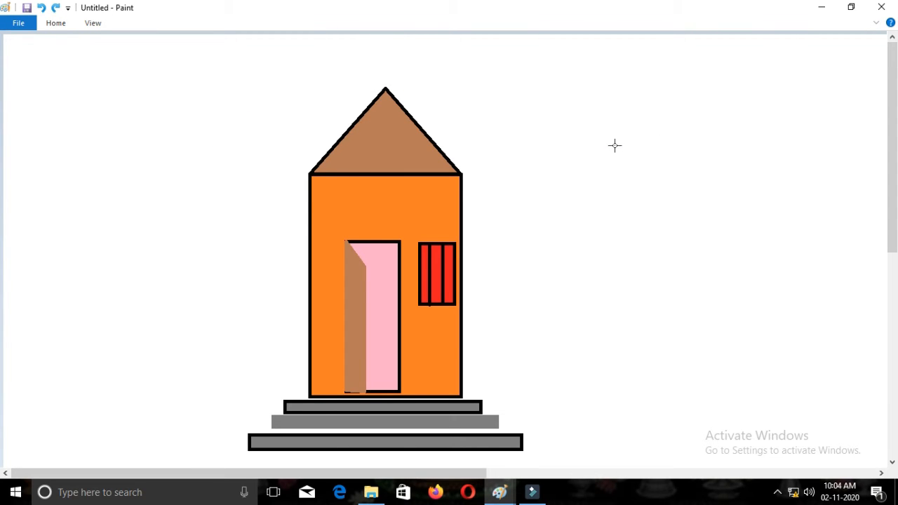
# - Draw a small black circle outline as the sun in the blank sky to the right of the roof
pyautogui.click(63, 23)
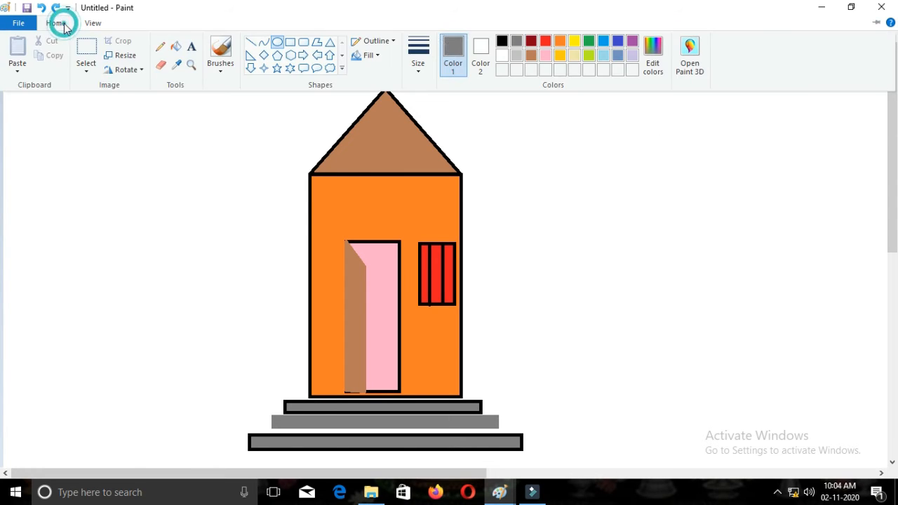
pyautogui.click(502, 42)
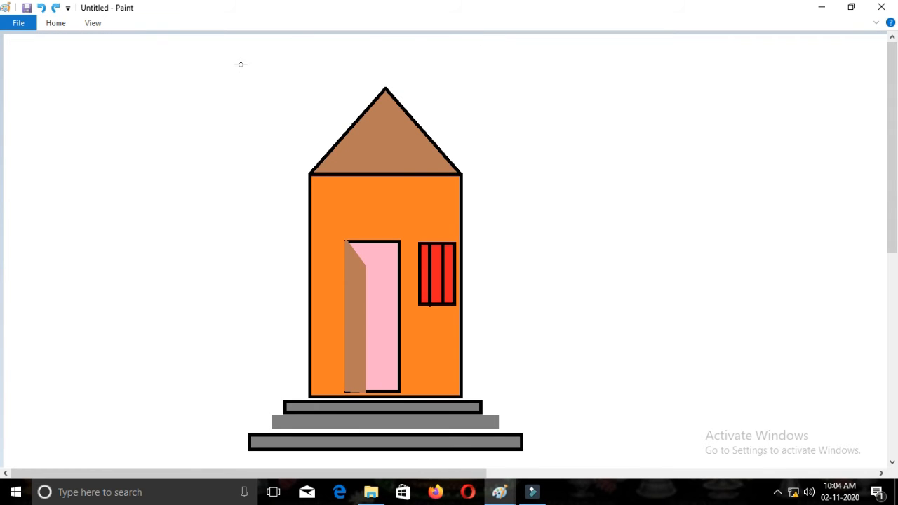
pyautogui.click(60, 25)
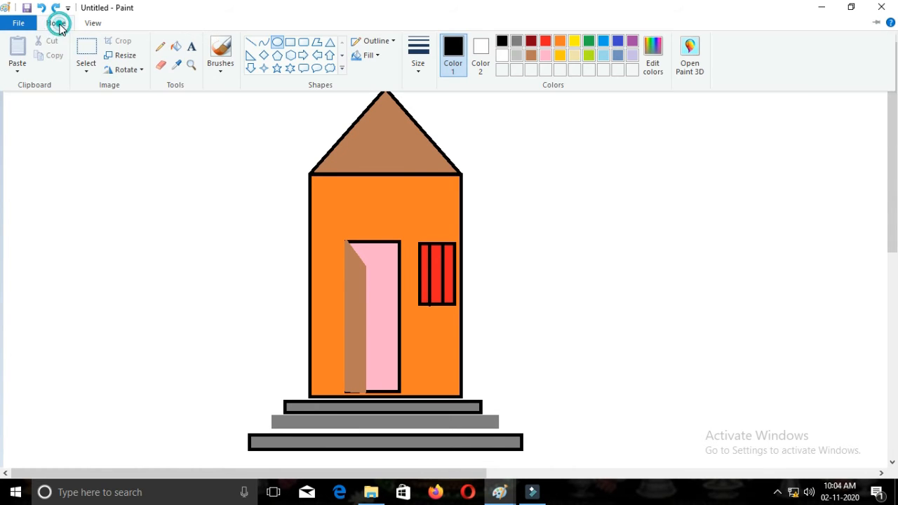
pyautogui.click(277, 42)
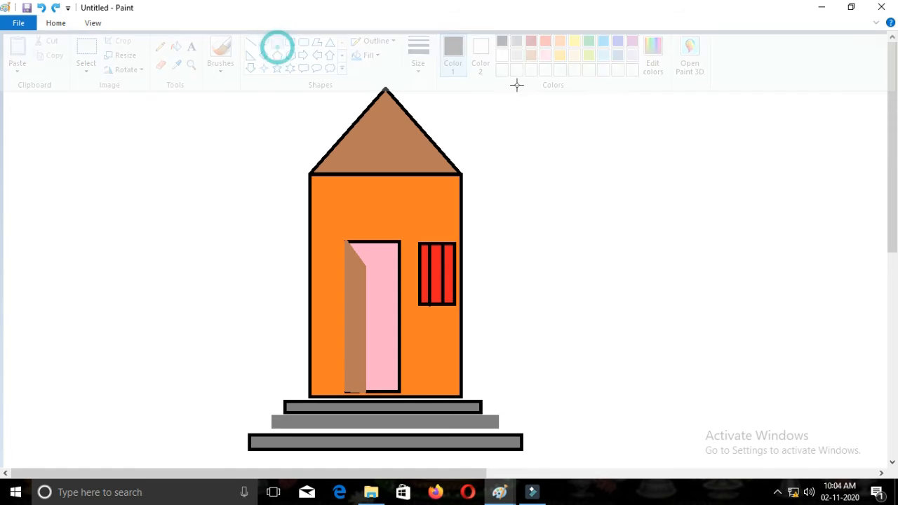
pyautogui.click(595, 121)
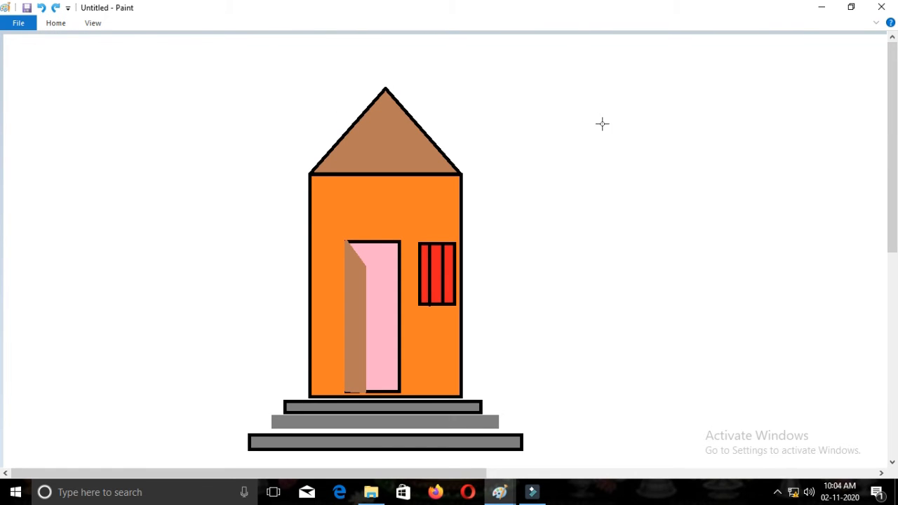
pyautogui.moveTo(594, 125)
pyautogui.mouseDown()
pyautogui.moveTo(621, 130)
pyautogui.moveTo(644, 175)
pyautogui.mouseUp()
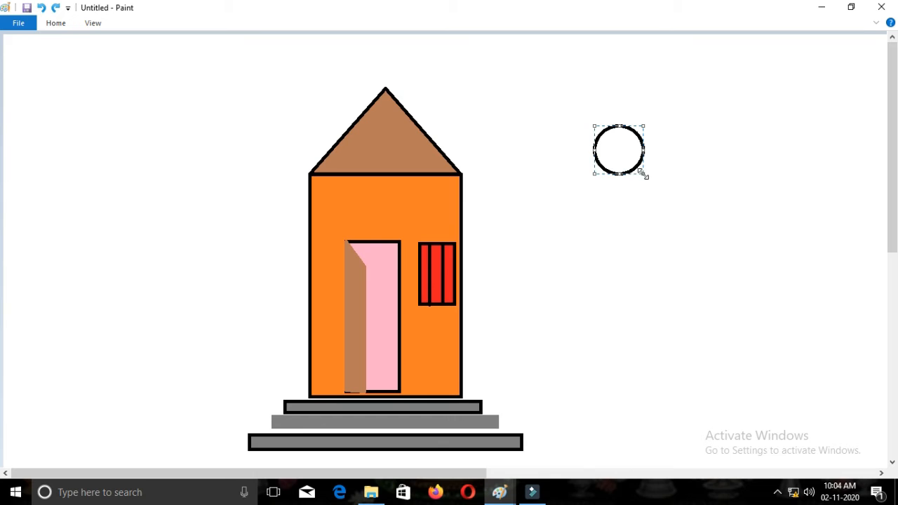
pyautogui.click(151, 78)
# - Draw nine pointed rays around the sun's circle with the Polygon tool and colour their outline yellow
pyautogui.click(49, 24)
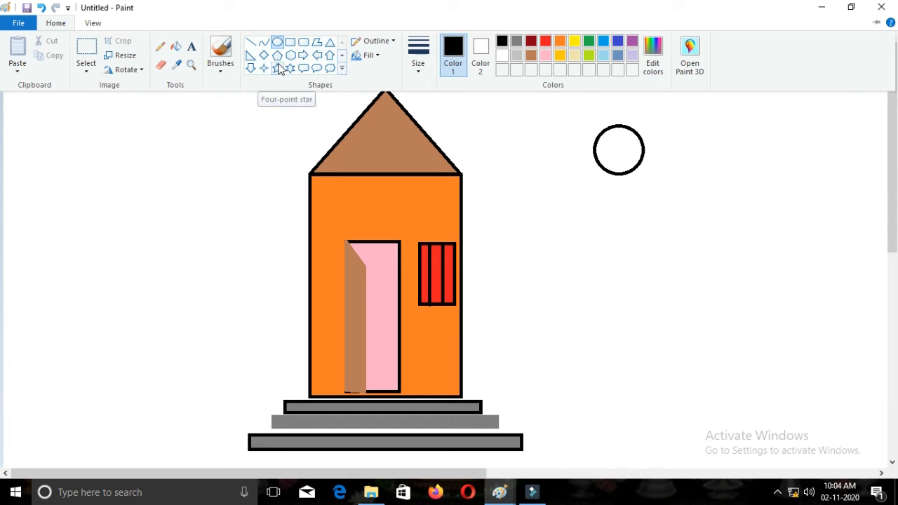
pyautogui.click(316, 42)
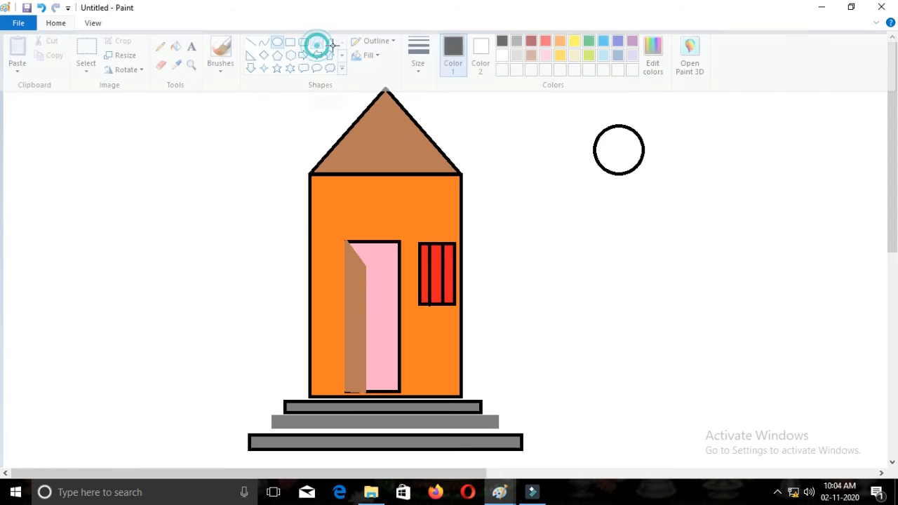
pyautogui.moveTo(609, 128)
pyautogui.mouseDown()
pyautogui.moveTo(595, 89)
pyautogui.moveTo(618, 83)
pyautogui.moveTo(626, 128)
pyautogui.moveTo(654, 91)
pyautogui.moveTo(640, 137)
pyautogui.moveTo(684, 131)
pyautogui.moveTo(644, 157)
pyautogui.moveTo(681, 186)
pyautogui.moveTo(633, 168)
pyautogui.moveTo(645, 208)
pyautogui.moveTo(615, 174)
pyautogui.moveTo(600, 216)
pyautogui.moveTo(597, 165)
pyautogui.moveTo(557, 185)
pyautogui.moveTo(594, 149)
pyautogui.moveTo(549, 143)
pyautogui.moveTo(593, 138)
pyautogui.moveTo(558, 114)
pyautogui.moveTo(610, 128)
pyautogui.mouseUp()
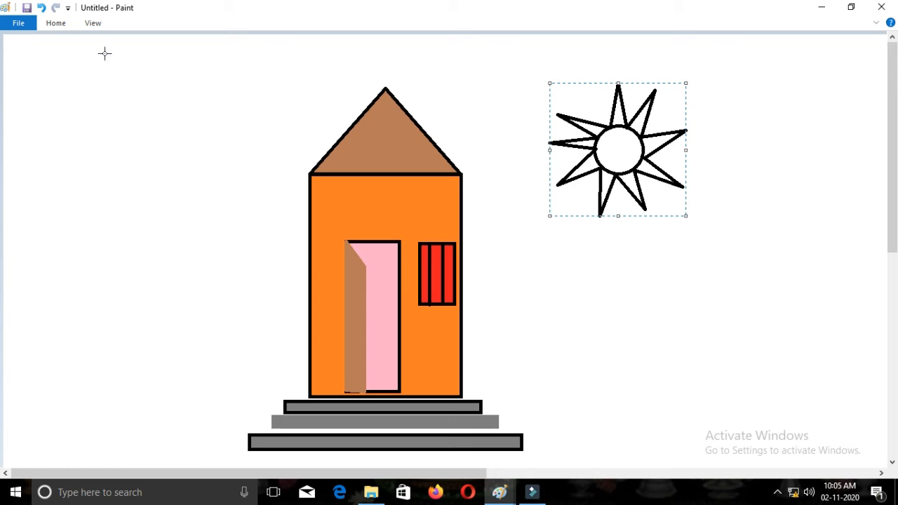
pyautogui.click(52, 25)
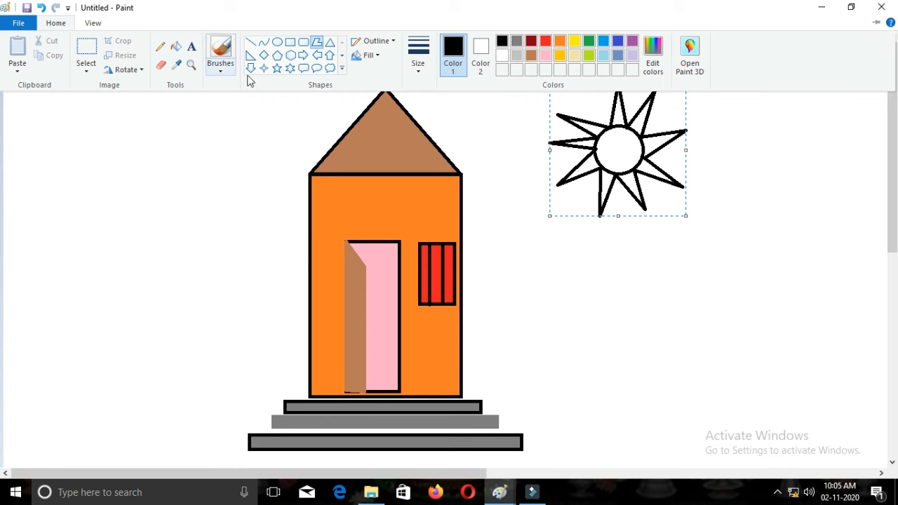
pyautogui.click(574, 42)
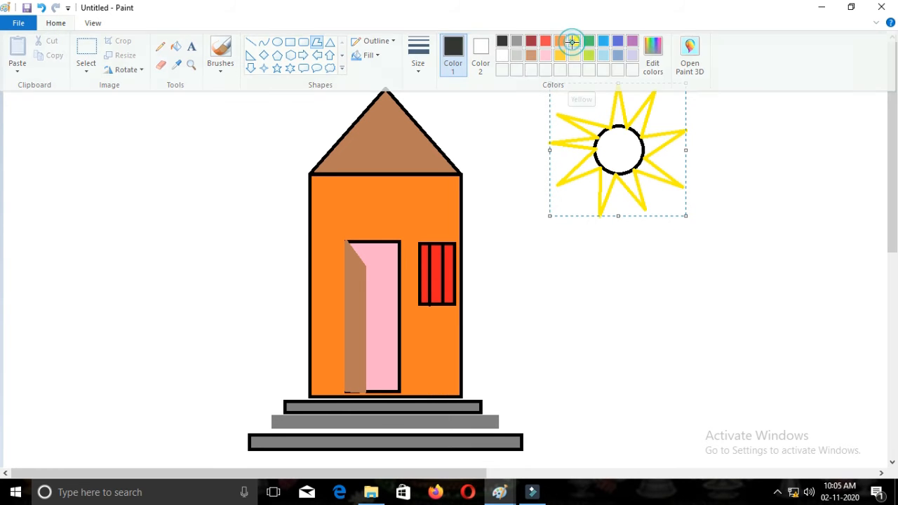
# - Fill all nine sun rays with yellow, leaving the centre circle white
pyautogui.click(57, 23)
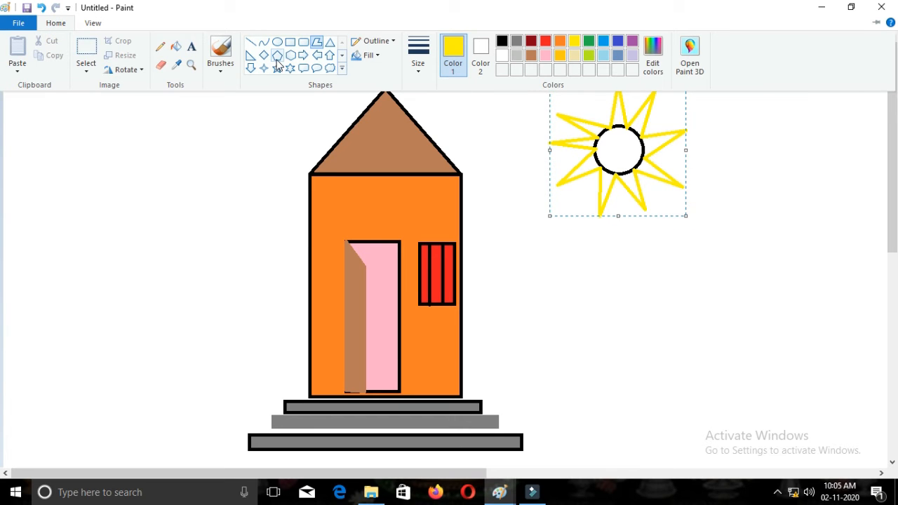
pyautogui.click(176, 47)
pyautogui.hotkey('ctrl', 'F1')
pyautogui.click(597, 130)
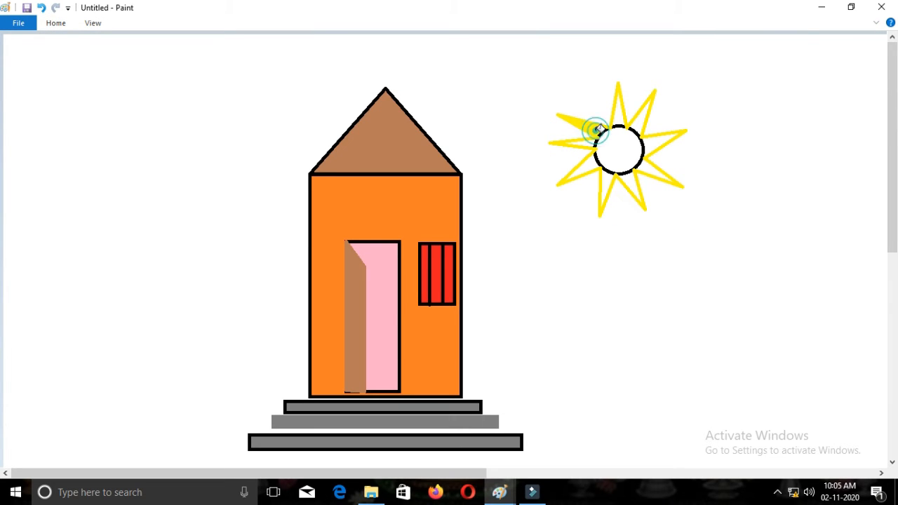
pyautogui.click(621, 117)
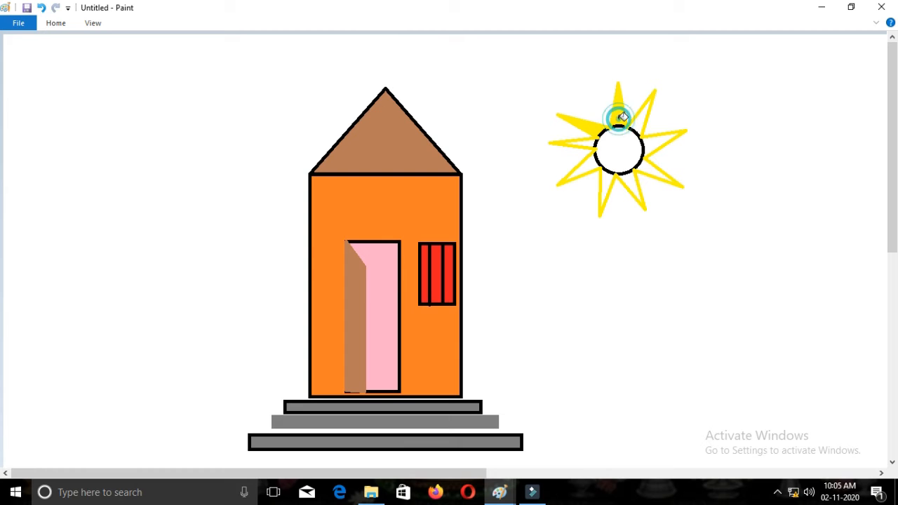
pyautogui.click(639, 123)
pyautogui.click(658, 144)
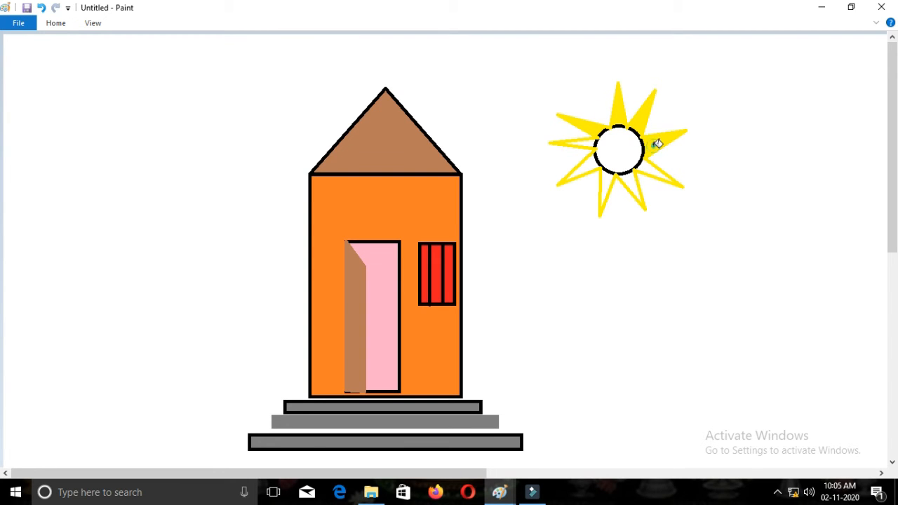
pyautogui.click(650, 168)
pyautogui.click(631, 182)
pyautogui.click(614, 178)
pyautogui.click(588, 163)
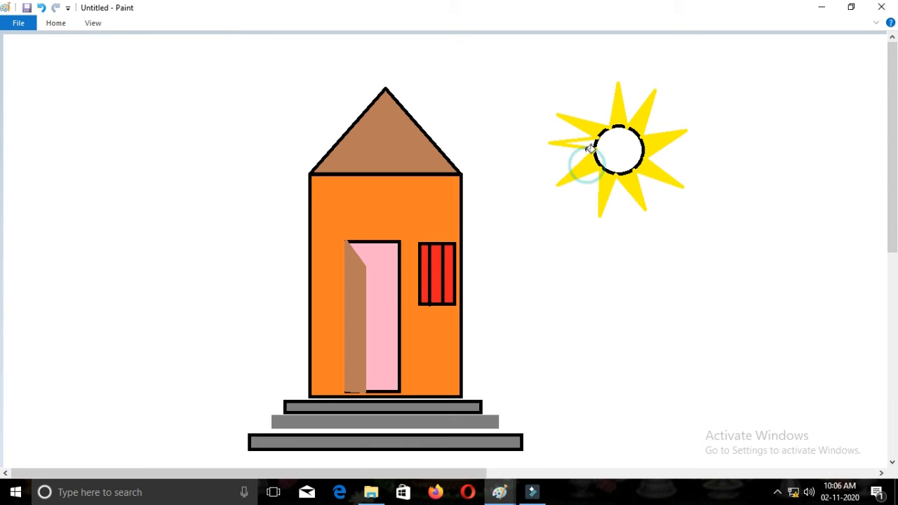
pyautogui.click(588, 141)
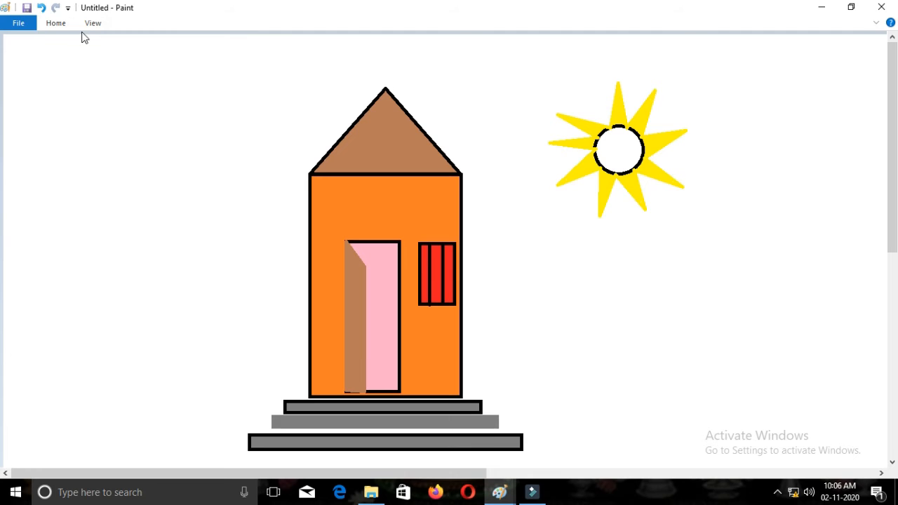
# - Draw two long brown straight lines slanting down to the right in the blank area left of the house
pyautogui.click(54, 24)
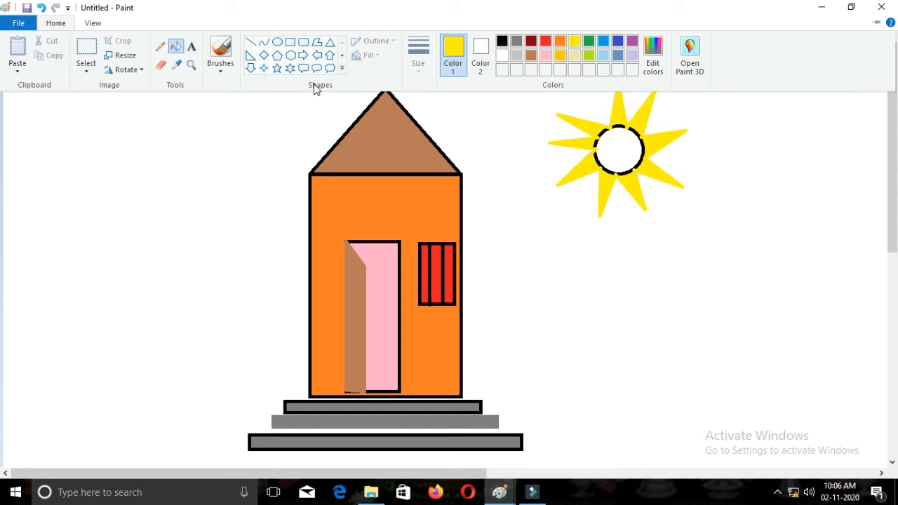
pyautogui.click(251, 44)
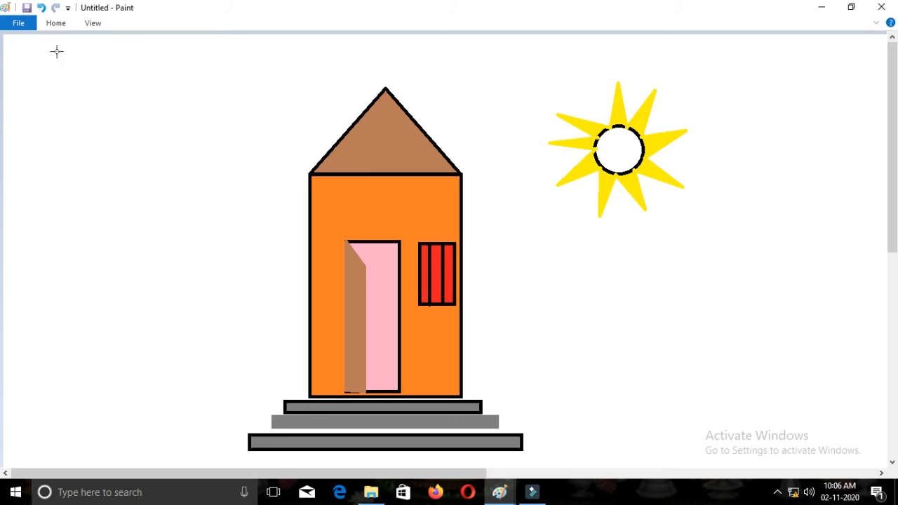
pyautogui.click(56, 23)
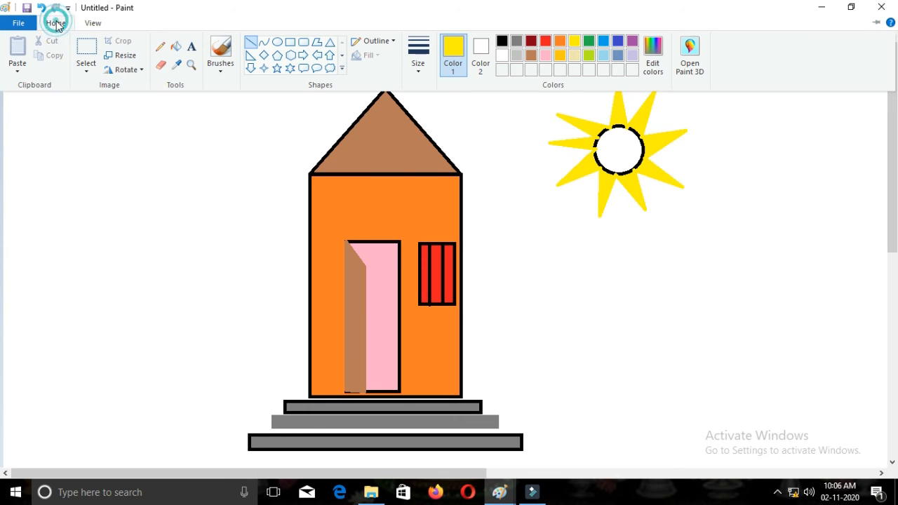
pyautogui.click(532, 54)
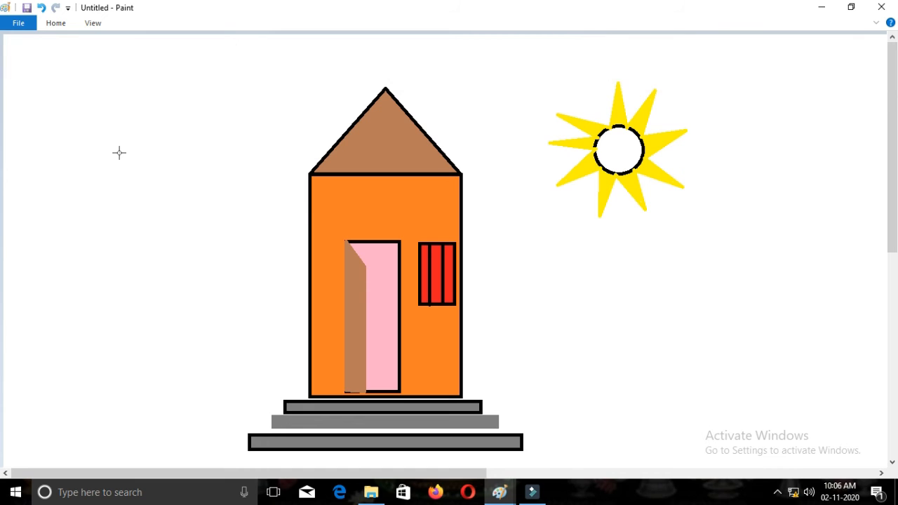
pyautogui.moveTo(119, 152)
pyautogui.mouseDown()
pyautogui.moveTo(149, 230)
pyautogui.moveTo(147, 339)
pyautogui.mouseUp()
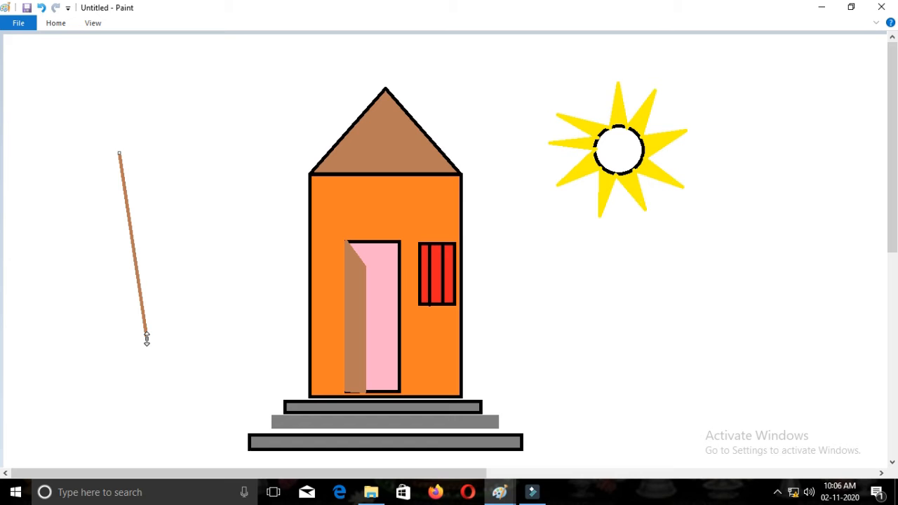
pyautogui.click(169, 147)
pyautogui.moveTo(169, 147); pyautogui.dragTo(217, 408)
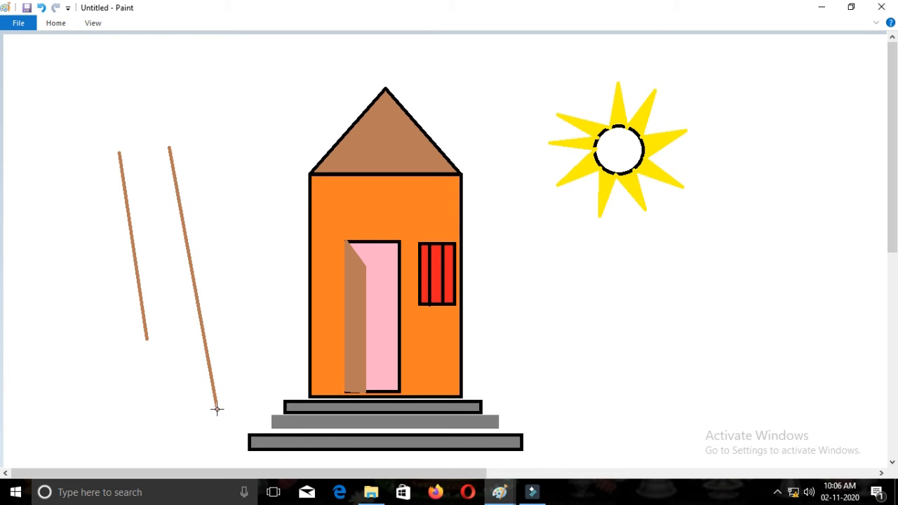
# - Extend the shorter brown line down to trunk length and paint the area between both lines solid brown with the Oil brush
pyautogui.moveTo(145, 325); pyautogui.dragTo(161, 419)
pyautogui.click(56, 23)
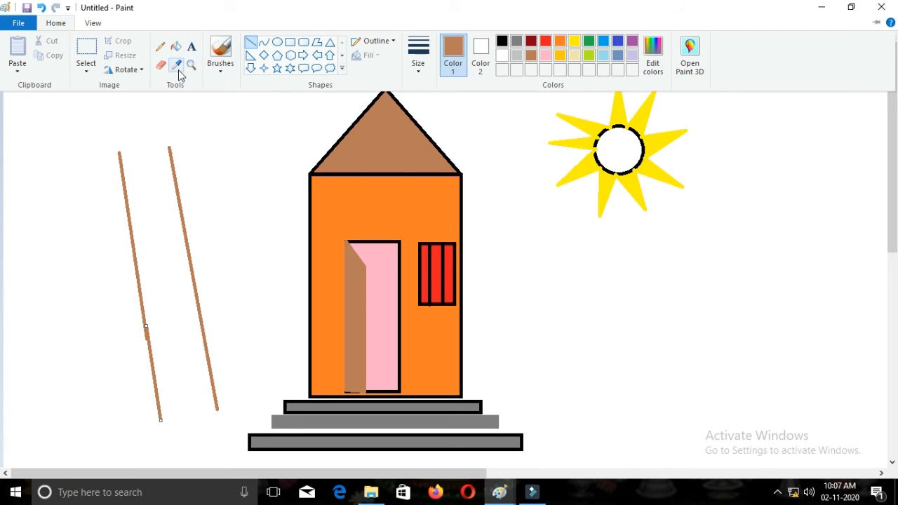
pyautogui.click(223, 72)
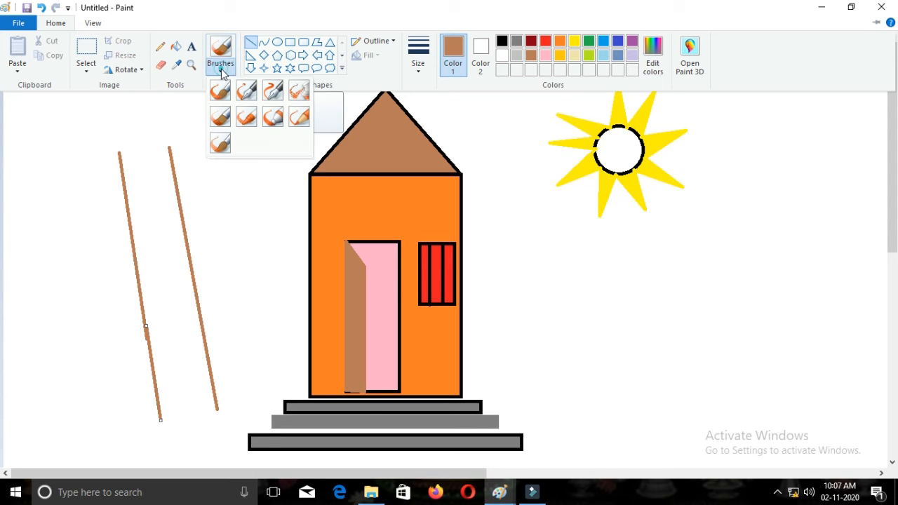
pyautogui.click(223, 119)
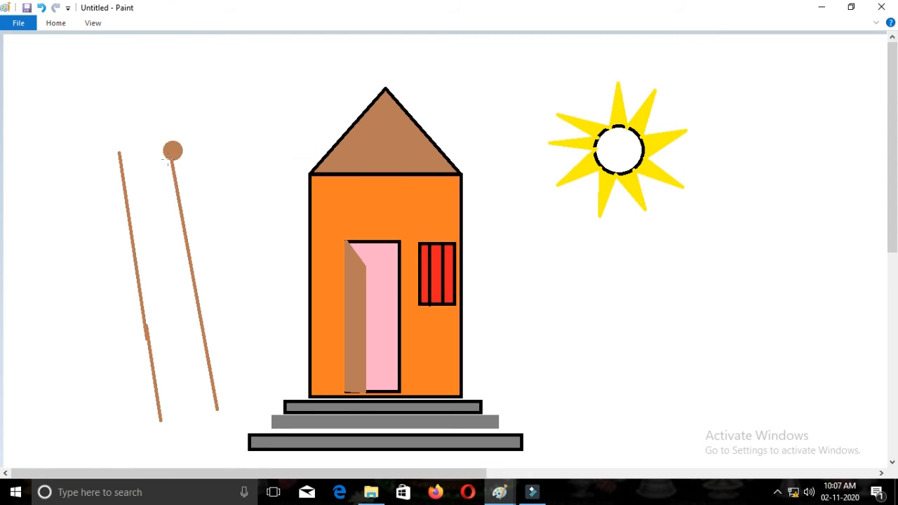
pyautogui.moveTo(128, 160)
pyautogui.mouseDown()
pyautogui.moveTo(137, 187)
pyautogui.moveTo(128, 161)
pyautogui.moveTo(149, 204)
pyautogui.moveTo(161, 155)
pyautogui.moveTo(166, 204)
pyautogui.moveTo(152, 166)
pyautogui.moveTo(133, 147)
pyautogui.moveTo(127, 156)
pyautogui.moveTo(156, 145)
pyautogui.moveTo(163, 170)
pyautogui.moveTo(156, 148)
pyautogui.mouseUp()
pyautogui.moveTo(166, 196)
pyautogui.mouseDown()
pyautogui.moveTo(171, 241)
pyautogui.moveTo(166, 197)
pyautogui.moveTo(215, 403)
pyautogui.mouseUp()
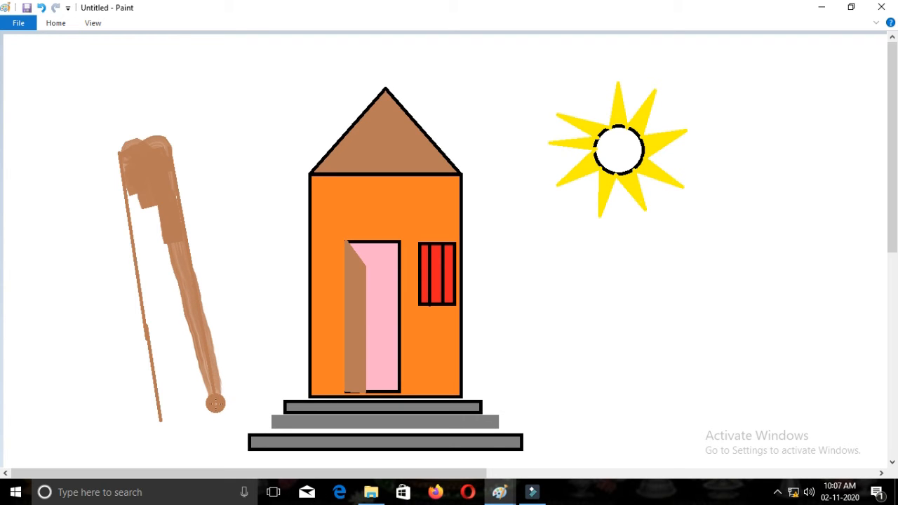
pyautogui.moveTo(124, 184)
pyautogui.mouseDown()
pyautogui.moveTo(166, 424)
pyautogui.moveTo(214, 409)
pyautogui.moveTo(177, 366)
pyautogui.moveTo(181, 410)
pyautogui.moveTo(188, 393)
pyautogui.moveTo(180, 334)
pyautogui.moveTo(199, 402)
pyautogui.moveTo(190, 404)
pyautogui.moveTo(170, 361)
pyautogui.moveTo(174, 424)
pyautogui.moveTo(208, 409)
pyautogui.moveTo(171, 413)
pyautogui.moveTo(128, 181)
pyautogui.moveTo(147, 260)
pyautogui.moveTo(141, 178)
pyautogui.moveTo(155, 272)
pyautogui.moveTo(140, 171)
pyautogui.moveTo(181, 381)
pyautogui.moveTo(172, 271)
pyautogui.moveTo(195, 355)
pyautogui.mouseUp()
pyautogui.click(144, 206)
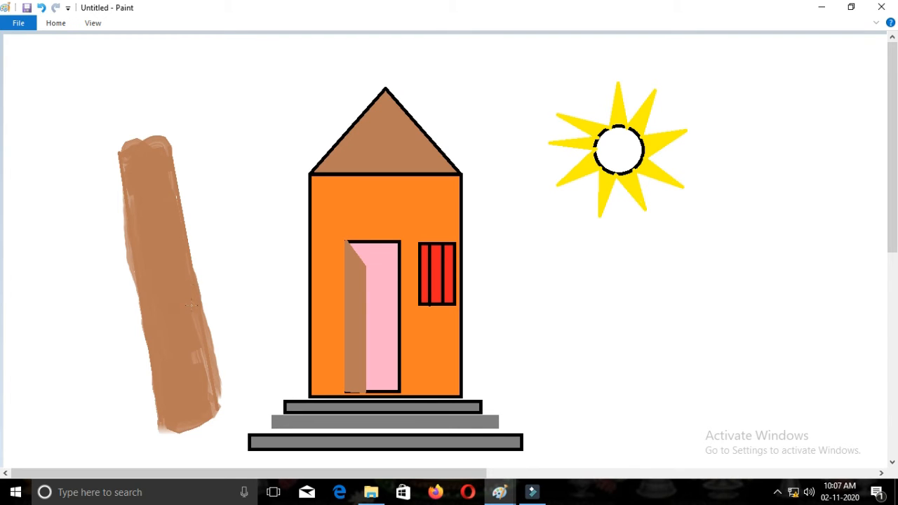
pyautogui.moveTo(204, 374)
pyautogui.mouseDown()
pyautogui.moveTo(201, 338)
pyautogui.moveTo(224, 421)
pyautogui.moveTo(179, 420)
pyautogui.mouseUp()
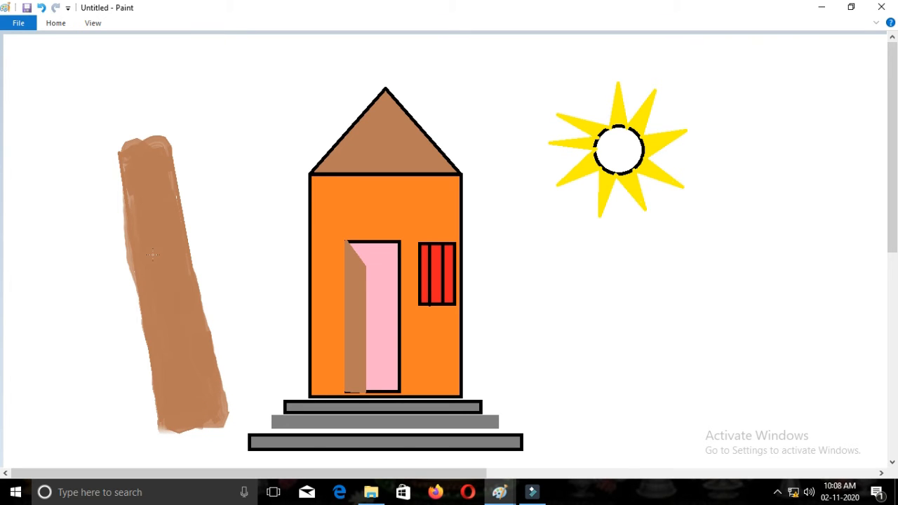
pyautogui.moveTo(131, 191); pyautogui.dragTo(126, 154)
# - Paint short brown branches fanning out around the top of the tree trunk with the Oil brush
pyautogui.click(56, 23)
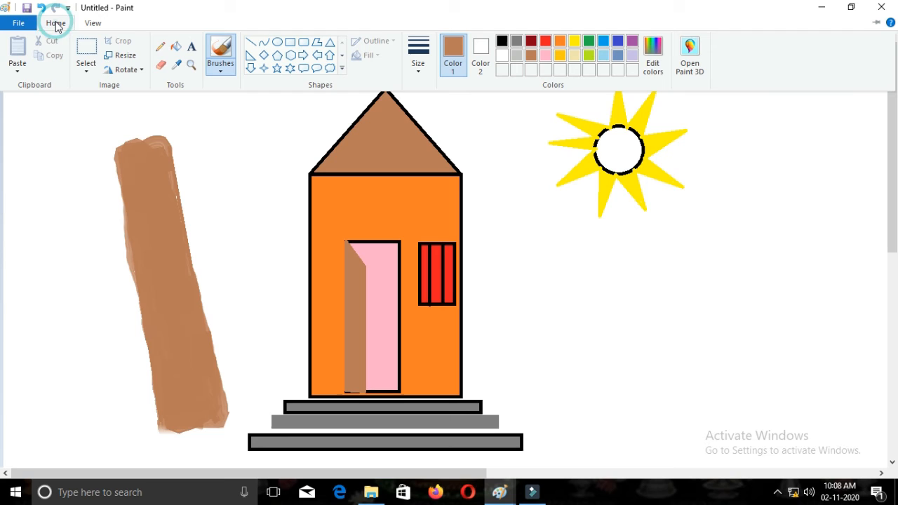
pyautogui.click(160, 48)
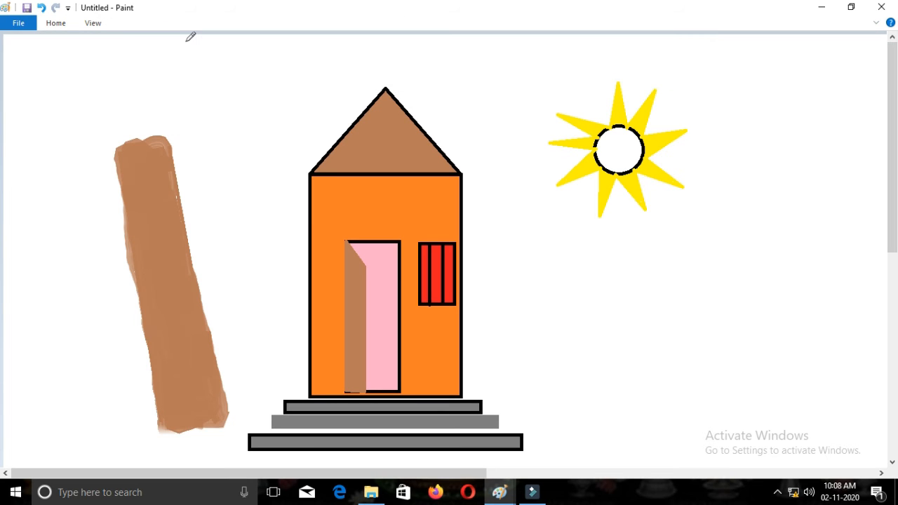
pyautogui.click(56, 23)
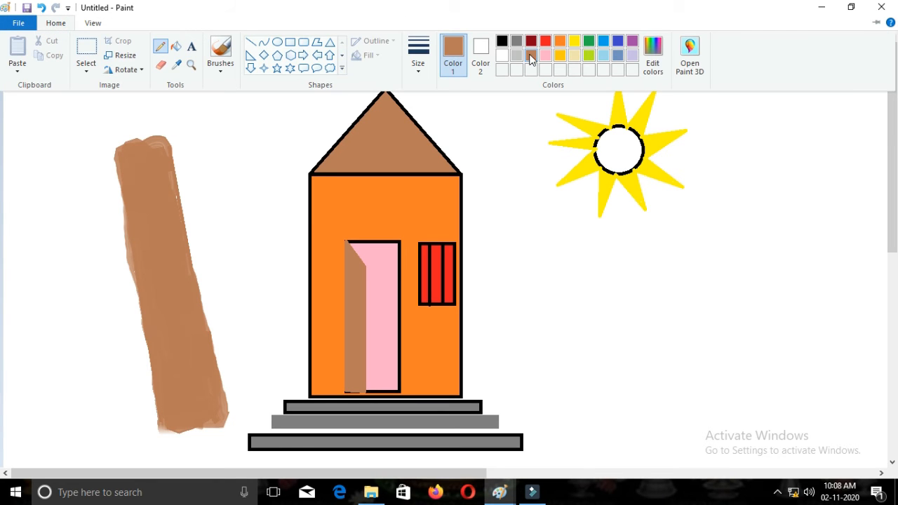
pyautogui.click(221, 70)
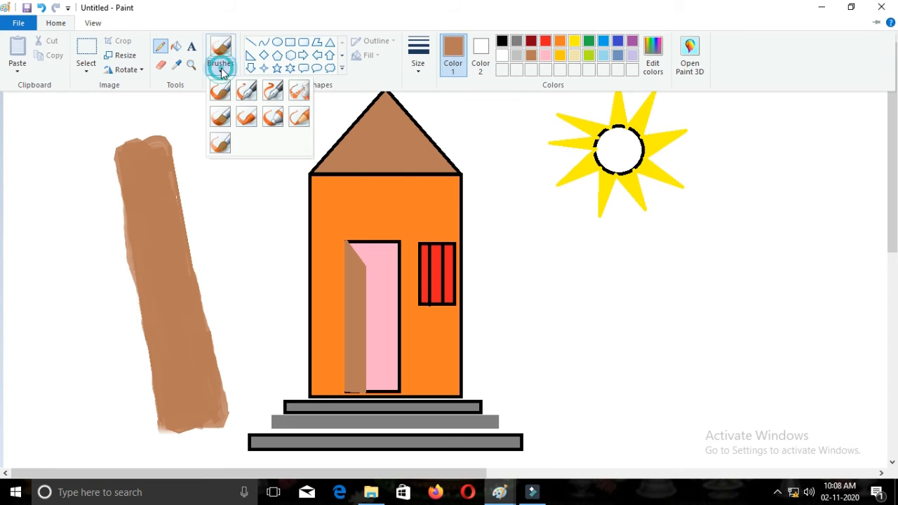
pyautogui.click(221, 117)
pyautogui.moveTo(137, 133); pyautogui.dragTo(93, 104)
pyautogui.moveTo(161, 133); pyautogui.dragTo(188, 87)
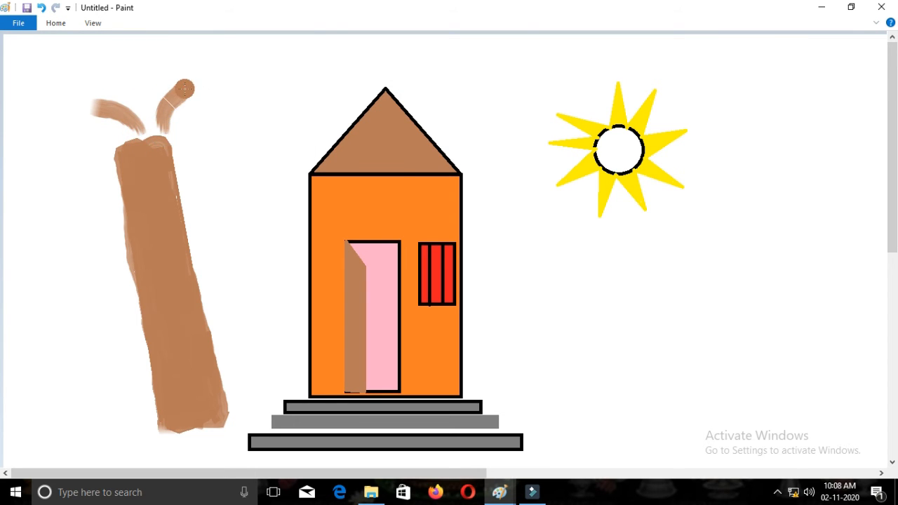
pyautogui.moveTo(133, 137)
pyautogui.mouseDown()
pyautogui.moveTo(91, 139)
pyautogui.moveTo(138, 90)
pyautogui.moveTo(136, 70)
pyautogui.moveTo(162, 64)
pyautogui.mouseUp()
pyautogui.moveTo(123, 93); pyautogui.dragTo(84, 80)
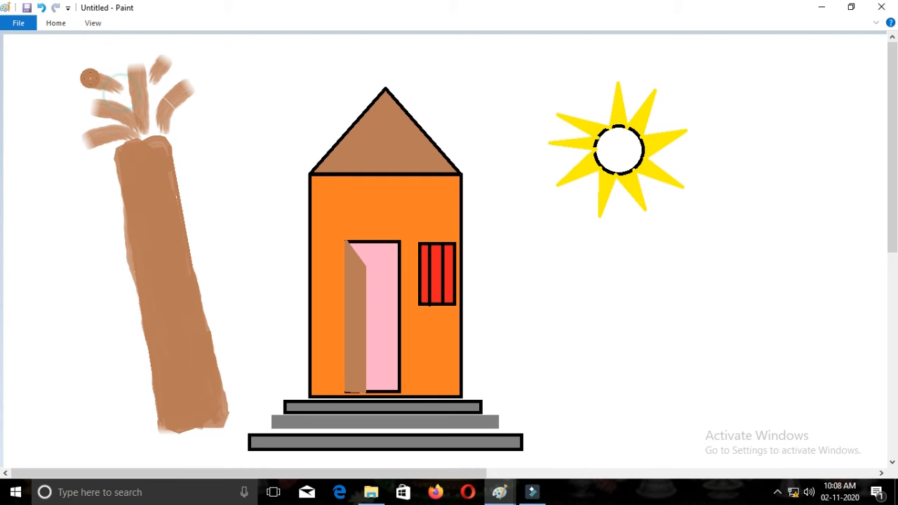
pyautogui.moveTo(184, 117); pyautogui.dragTo(219, 114)
pyautogui.click(153, 102)
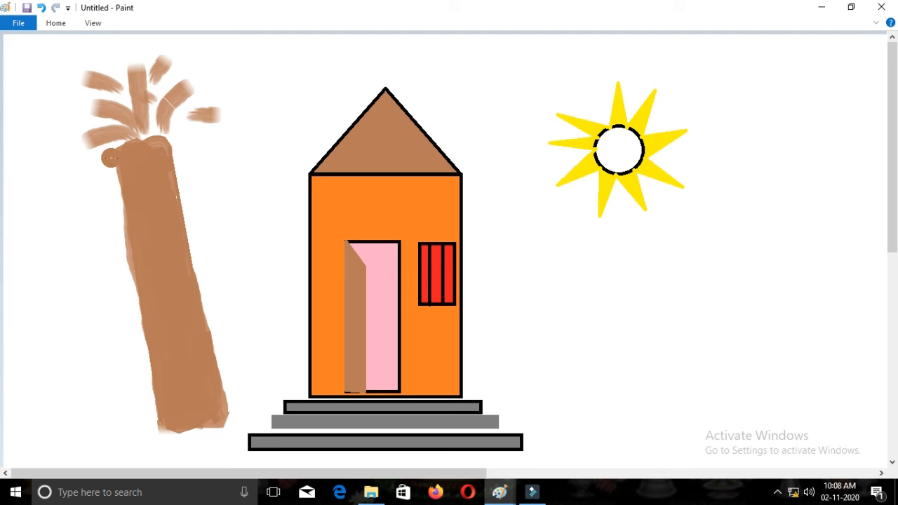
pyautogui.moveTo(110, 159)
pyautogui.mouseDown()
pyautogui.moveTo(71, 164)
pyautogui.moveTo(52, 150)
pyautogui.mouseUp()
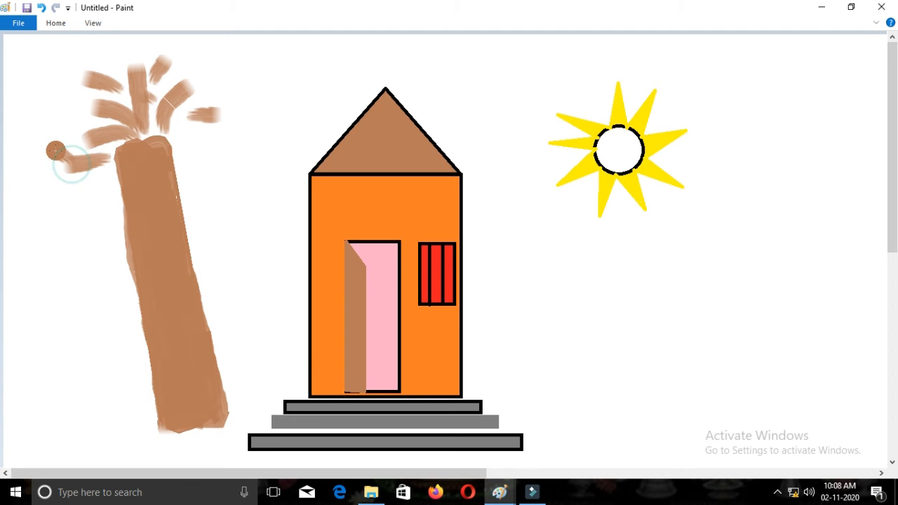
pyautogui.moveTo(183, 144)
pyautogui.mouseDown()
pyautogui.moveTo(219, 134)
pyautogui.moveTo(244, 96)
pyautogui.mouseUp()
pyautogui.moveTo(207, 73); pyautogui.dragTo(214, 45)
pyautogui.moveTo(70, 134)
pyautogui.mouseDown()
pyautogui.moveTo(60, 136)
pyautogui.moveTo(44, 103)
pyautogui.mouseUp()
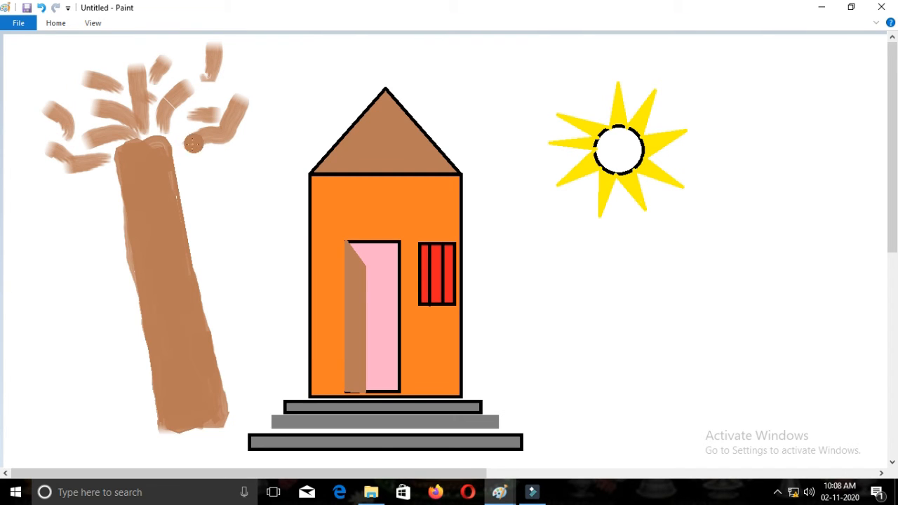
# - Draw thin green leaf strokes with the Pencil over the branches on the house side of the tree
pyautogui.click(53, 24)
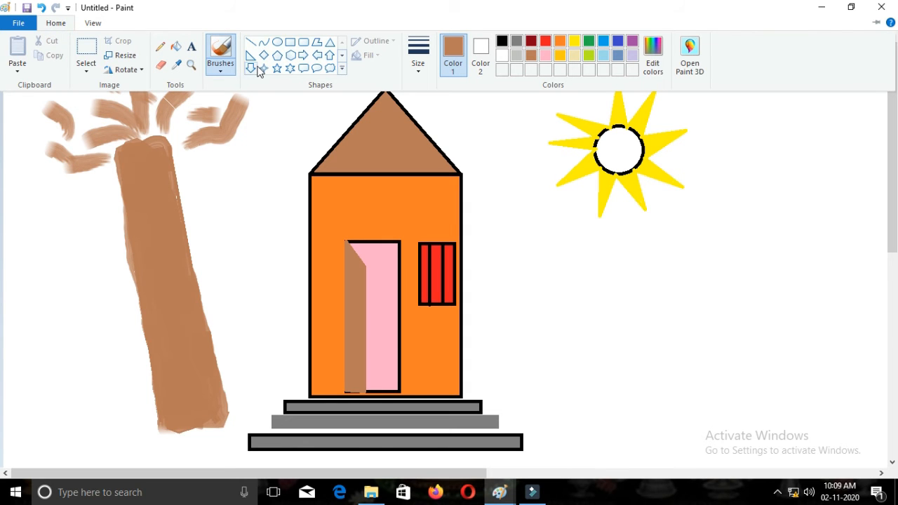
pyautogui.click(161, 48)
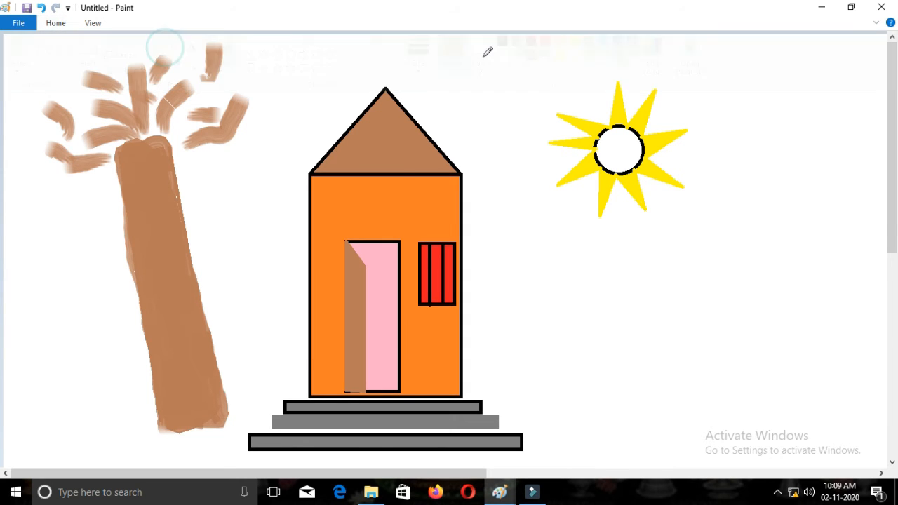
pyautogui.click(59, 25)
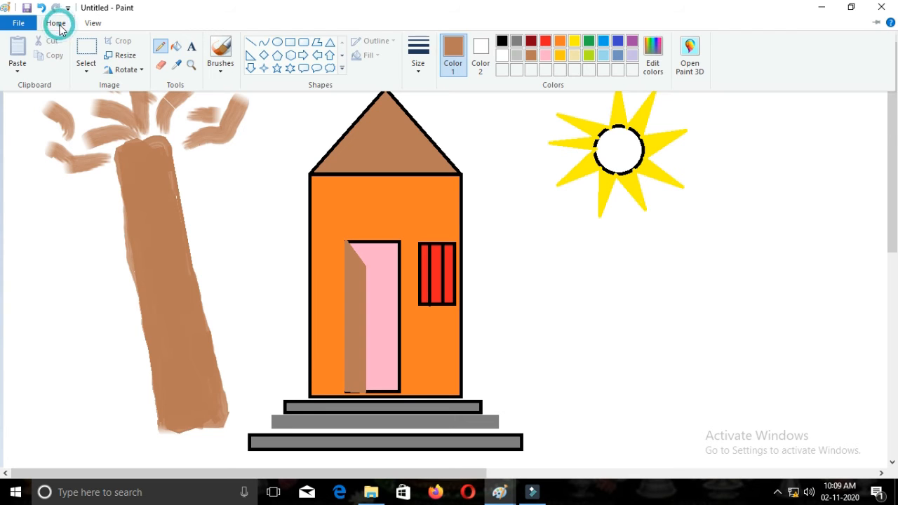
pyautogui.click(591, 42)
pyautogui.moveTo(186, 125)
pyautogui.mouseDown()
pyautogui.moveTo(194, 92)
pyautogui.moveTo(204, 88)
pyautogui.moveTo(182, 137)
pyautogui.moveTo(210, 87)
pyautogui.moveTo(198, 105)
pyautogui.moveTo(231, 75)
pyautogui.moveTo(264, 67)
pyautogui.mouseUp()
pyautogui.moveTo(199, 122)
pyautogui.mouseDown()
pyautogui.moveTo(218, 92)
pyautogui.moveTo(280, 78)
pyautogui.mouseUp()
pyautogui.moveTo(217, 113)
pyautogui.mouseDown()
pyautogui.moveTo(238, 94)
pyautogui.moveTo(270, 89)
pyautogui.mouseUp()
pyautogui.moveTo(228, 111)
pyautogui.mouseDown()
pyautogui.moveTo(277, 78)
pyautogui.moveTo(240, 104)
pyautogui.moveTo(295, 81)
pyautogui.mouseUp()
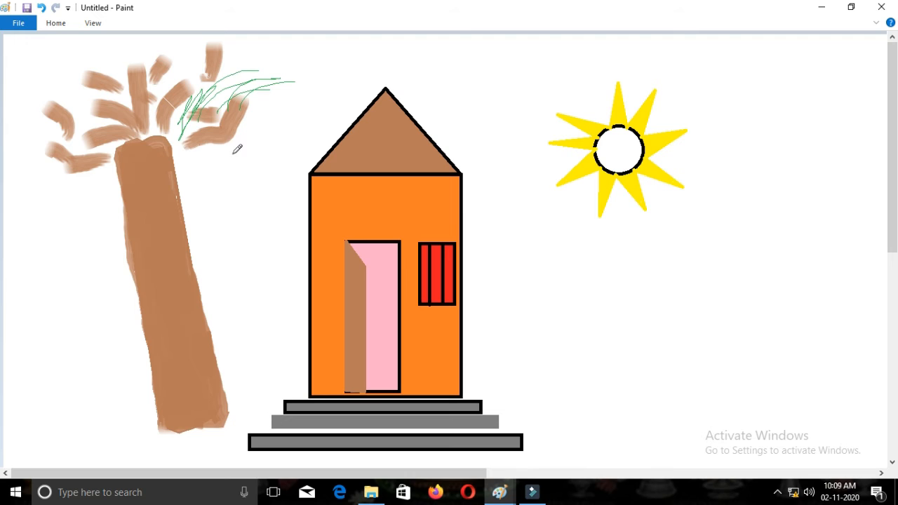
pyautogui.moveTo(176, 146)
pyautogui.mouseDown()
pyautogui.moveTo(244, 134)
pyautogui.moveTo(263, 119)
pyautogui.mouseUp()
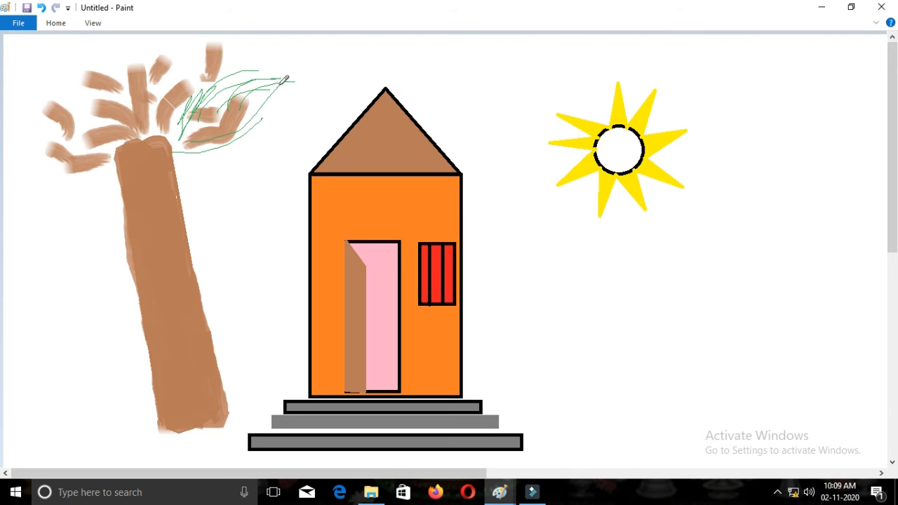
pyautogui.moveTo(284, 79); pyautogui.dragTo(313, 76)
pyautogui.moveTo(198, 93); pyautogui.dragTo(267, 41)
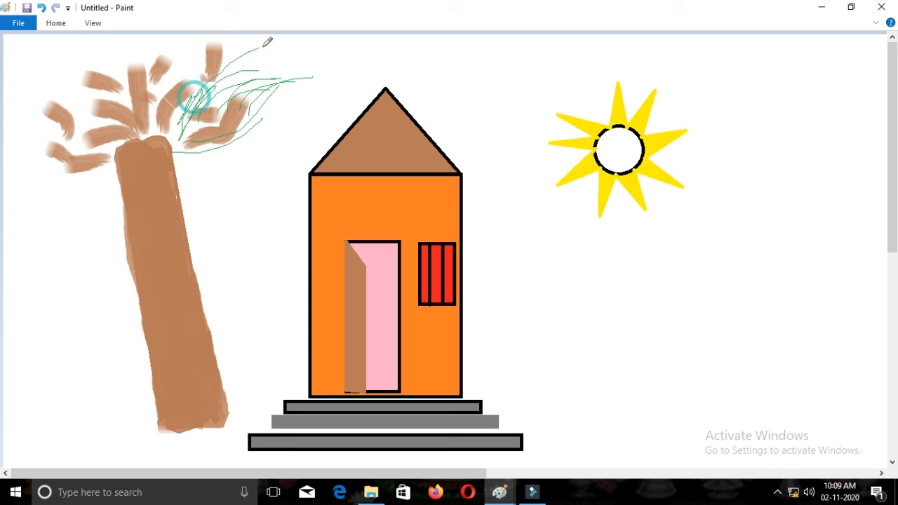
pyautogui.moveTo(166, 128); pyautogui.dragTo(219, 70)
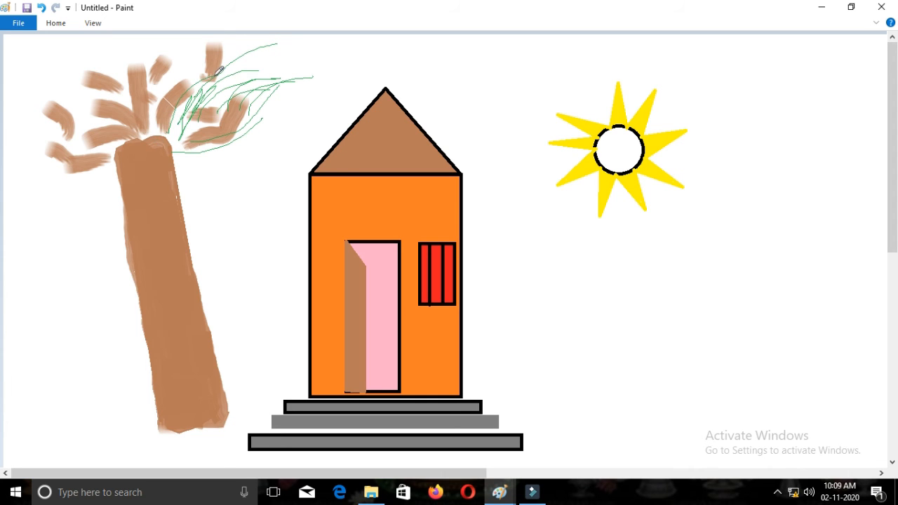
pyautogui.moveTo(147, 151); pyautogui.dragTo(186, 73)
pyautogui.moveTo(179, 119)
pyautogui.mouseDown()
pyautogui.moveTo(212, 61)
pyautogui.moveTo(169, 143)
pyautogui.moveTo(248, 107)
pyautogui.mouseUp()
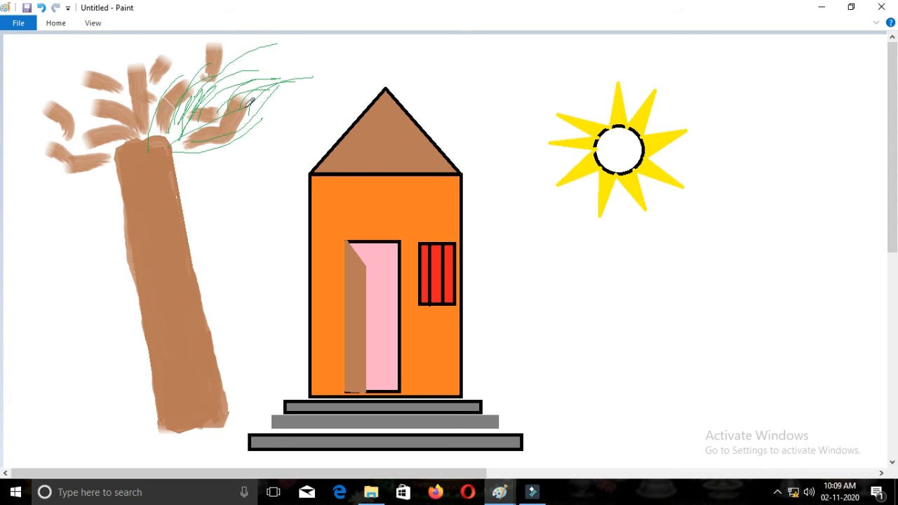
pyautogui.moveTo(165, 127); pyautogui.dragTo(202, 97)
# - Draw thin green leaf strokes sweeping up and outward over the branches on the tree's far side from the house
pyautogui.moveTo(124, 143); pyautogui.dragTo(57, 121)
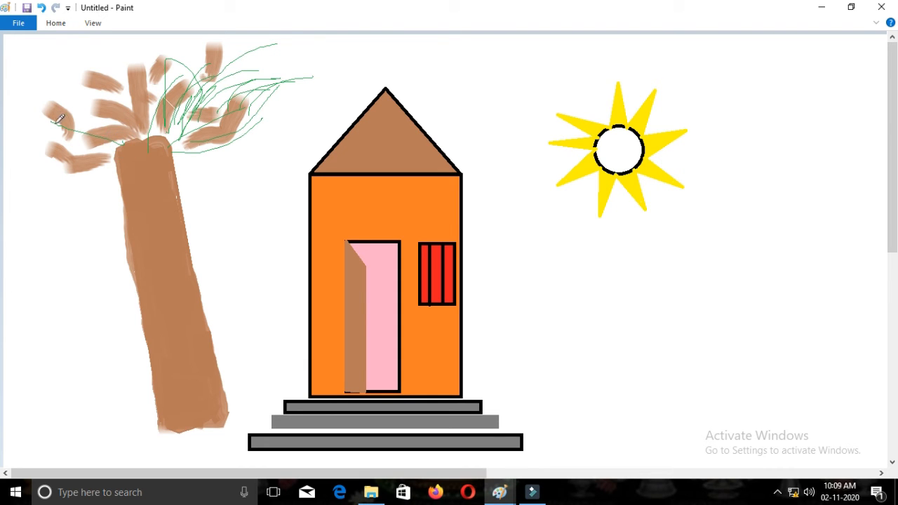
pyautogui.moveTo(83, 151); pyautogui.dragTo(1, 109)
pyautogui.moveTo(69, 123); pyautogui.dragTo(24, 60)
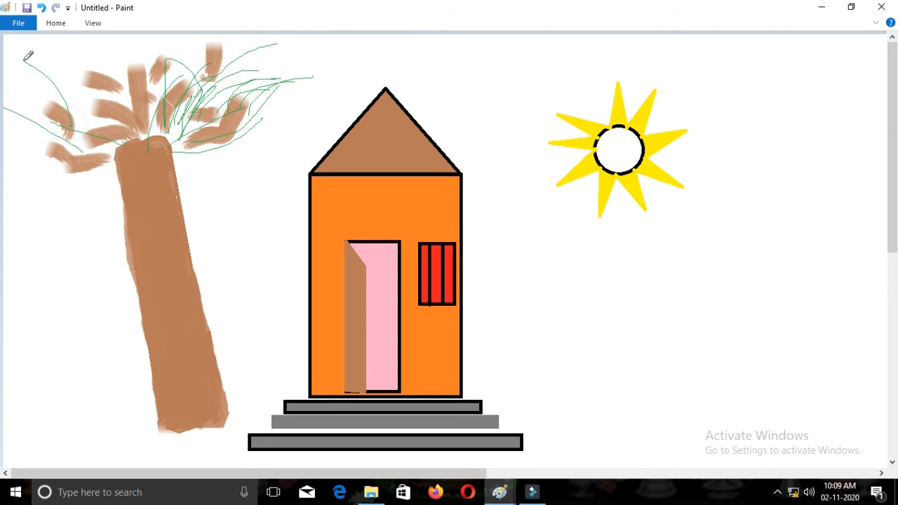
pyautogui.moveTo(87, 108); pyautogui.dragTo(32, 49)
pyautogui.moveTo(89, 100); pyautogui.dragTo(32, 48)
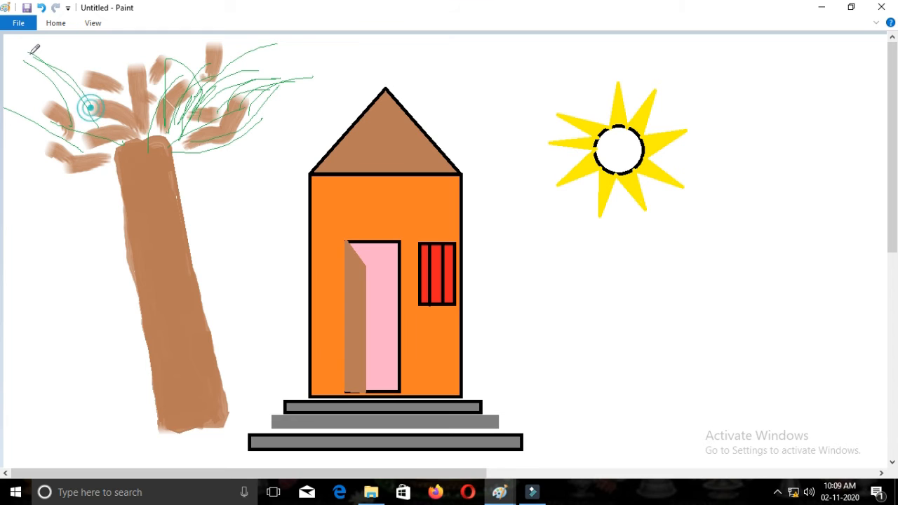
pyautogui.moveTo(72, 109); pyautogui.dragTo(23, 60)
pyautogui.moveTo(40, 100); pyautogui.dragTo(9, 44)
pyautogui.moveTo(54, 84); pyautogui.dragTo(14, 36)
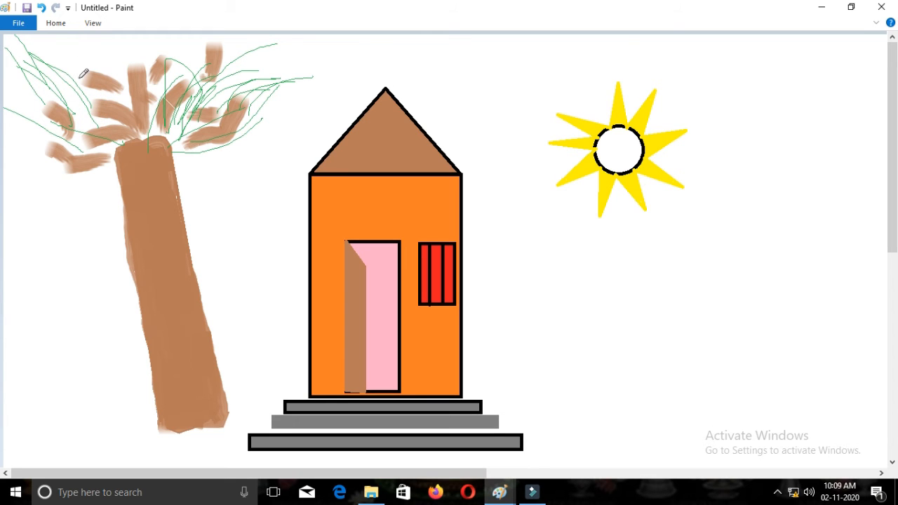
# - Add thin green leaf strokes over the upper middle branches and the upper part of the crown beside the roof
pyautogui.moveTo(91, 74)
pyautogui.mouseDown()
pyautogui.moveTo(44, 48)
pyautogui.moveTo(110, 88)
pyautogui.moveTo(83, 67)
pyautogui.moveTo(51, 68)
pyautogui.moveTo(131, 90)
pyautogui.moveTo(79, 51)
pyautogui.moveTo(126, 89)
pyautogui.mouseUp()
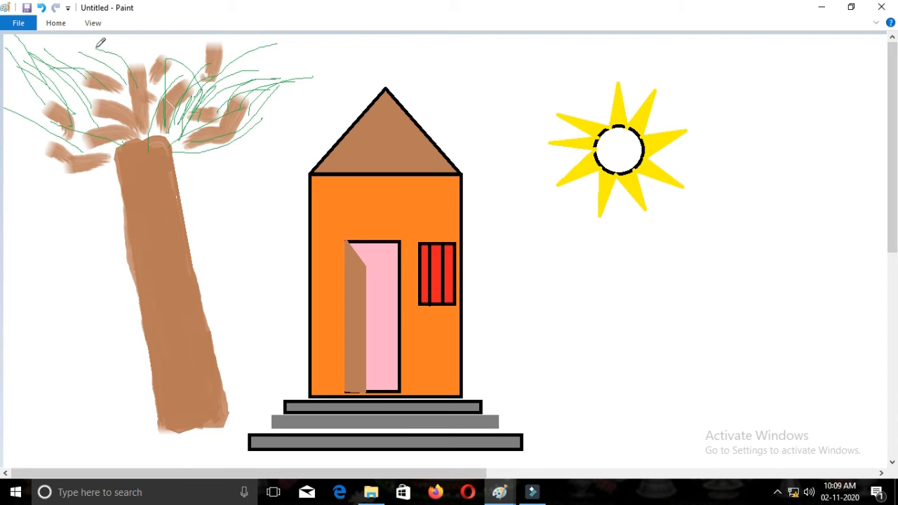
pyautogui.moveTo(160, 65)
pyautogui.mouseDown()
pyautogui.moveTo(188, 48)
pyautogui.moveTo(166, 71)
pyautogui.moveTo(176, 55)
pyautogui.moveTo(209, 40)
pyautogui.mouseUp()
pyautogui.moveTo(130, 89); pyautogui.dragTo(131, 68)
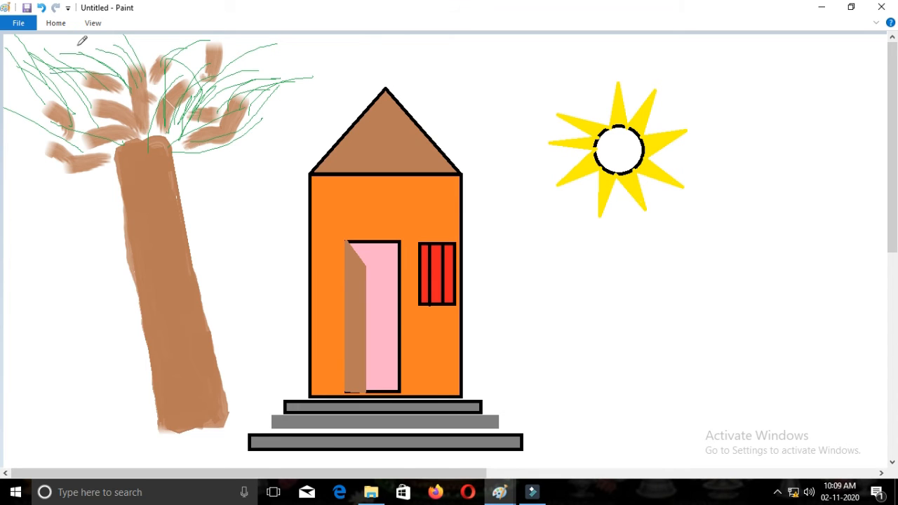
pyautogui.moveTo(202, 71)
pyautogui.mouseDown()
pyautogui.moveTo(215, 46)
pyautogui.moveTo(259, 40)
pyautogui.moveTo(239, 33)
pyautogui.mouseUp()
pyautogui.moveTo(200, 60); pyautogui.dragTo(176, 40)
pyautogui.moveTo(167, 89)
pyautogui.mouseDown()
pyautogui.moveTo(195, 64)
pyautogui.moveTo(178, 81)
pyautogui.mouseUp()
pyautogui.moveTo(162, 130); pyautogui.dragTo(160, 57)
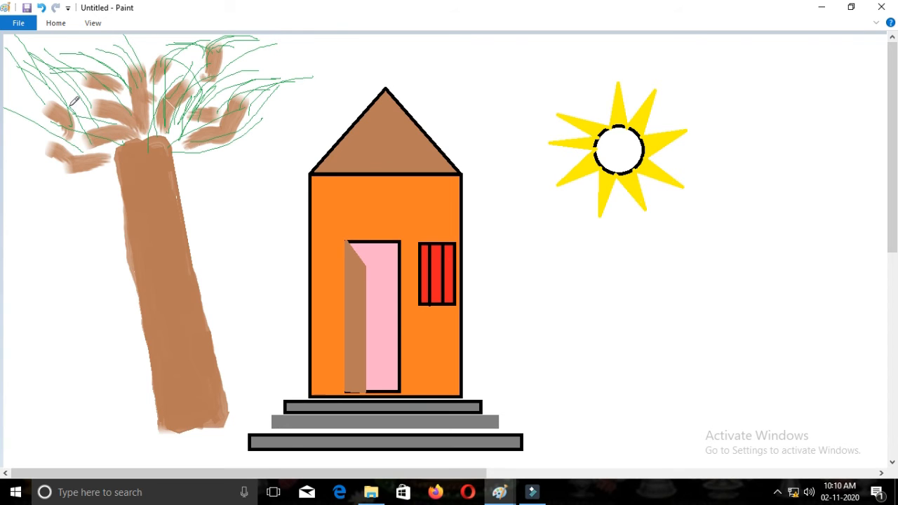
# - Thicken the tree's foliage with more green pencil strokes over the lowest outer branches and across the whole crown
pyautogui.moveTo(9, 135); pyautogui.dragTo(60, 150)
pyautogui.moveTo(3, 104); pyautogui.dragTo(82, 123)
pyautogui.moveTo(21, 171)
pyautogui.mouseDown()
pyautogui.moveTo(120, 137)
pyautogui.moveTo(77, 140)
pyautogui.moveTo(57, 145)
pyautogui.moveTo(129, 152)
pyautogui.mouseUp()
pyautogui.moveTo(88, 101)
pyautogui.mouseDown()
pyautogui.moveTo(34, 60)
pyautogui.moveTo(25, 28)
pyautogui.mouseUp()
pyautogui.moveTo(69, 53)
pyautogui.mouseDown()
pyautogui.moveTo(91, 56)
pyautogui.moveTo(65, 46)
pyautogui.mouseUp()
pyautogui.moveTo(146, 55); pyautogui.dragTo(160, 48)
pyautogui.moveTo(142, 77); pyautogui.dragTo(162, 45)
pyautogui.moveTo(181, 77); pyautogui.dragTo(212, 35)
pyautogui.moveTo(221, 74); pyautogui.dragTo(282, 29)
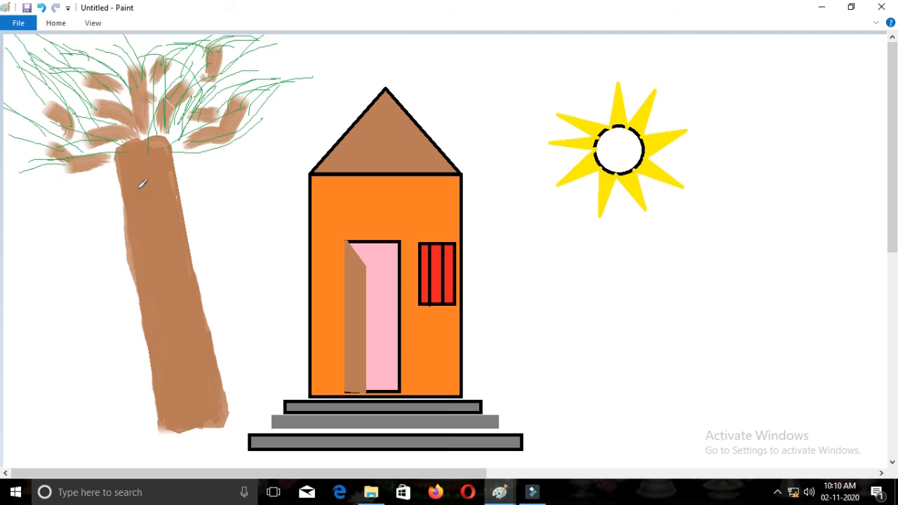
# - Draw a small, wide green cloud callout shape over the edge of the tree's crown nearest the roof
pyautogui.click(55, 23)
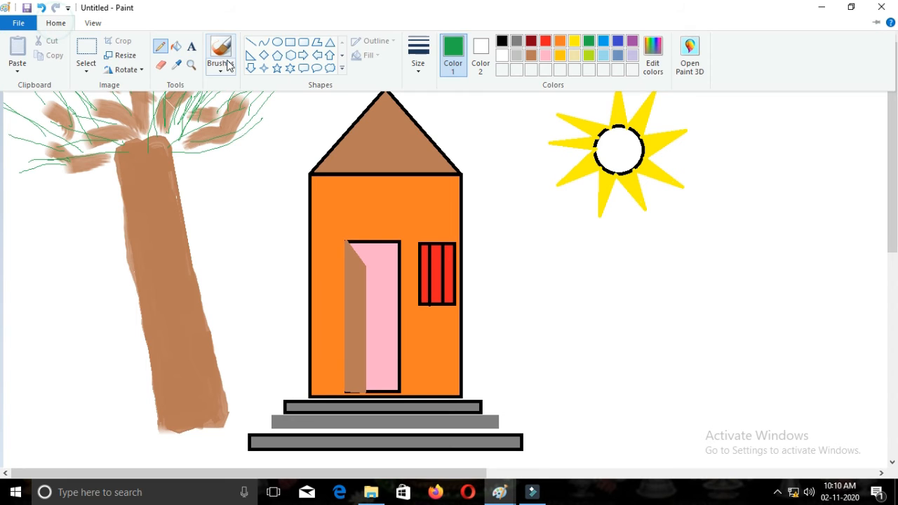
pyautogui.click(342, 57)
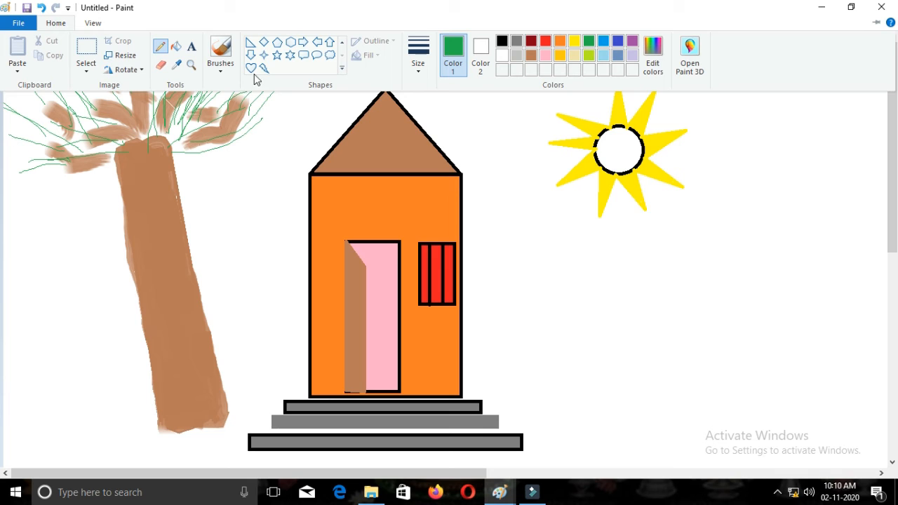
pyautogui.click(329, 56)
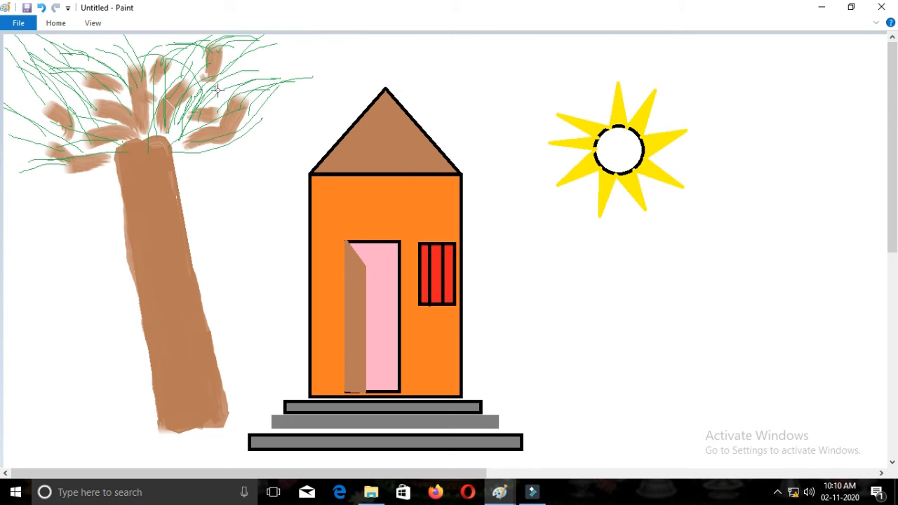
pyautogui.moveTo(218, 89); pyautogui.dragTo(311, 53)
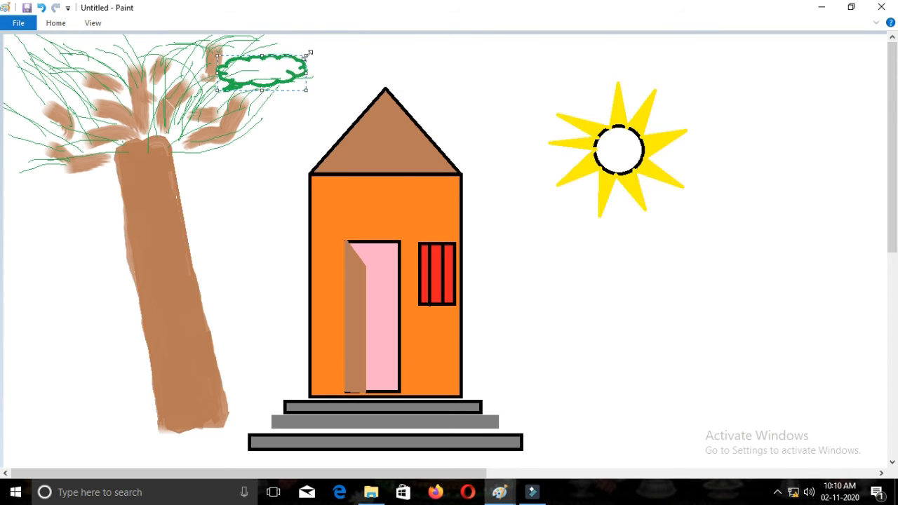
# - Enlarge the green cloud callout down over the crown's branch nearest the roof and fill its main areas with green
pyautogui.moveTo(216, 91); pyautogui.dragTo(203, 120)
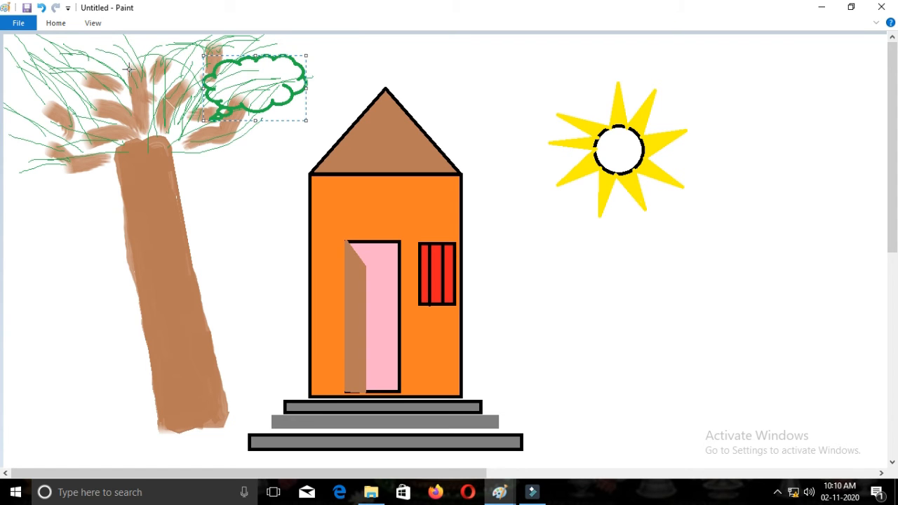
pyautogui.click(56, 24)
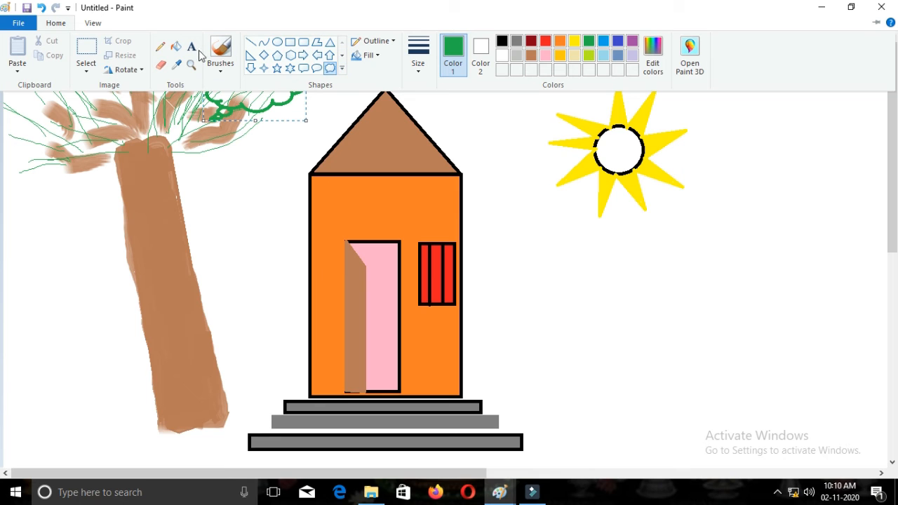
pyautogui.click(176, 47)
pyautogui.click(259, 65)
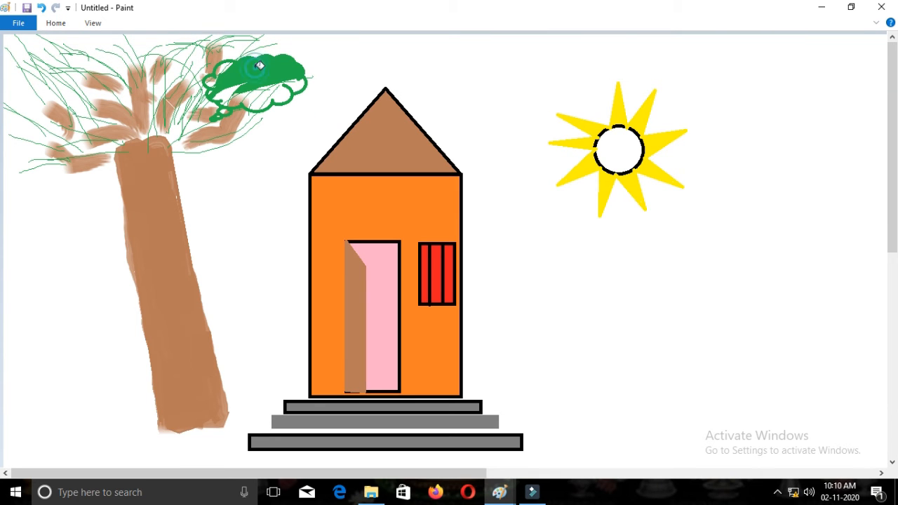
pyautogui.click(254, 89)
pyautogui.click(259, 96)
pyautogui.click(252, 95)
pyautogui.click(224, 98)
pyautogui.click(226, 94)
pyautogui.click(243, 92)
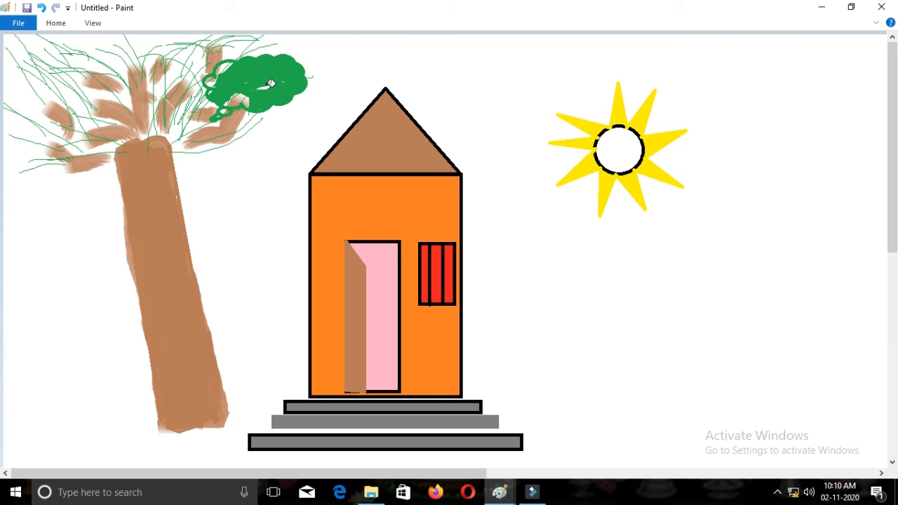
pyautogui.click(266, 91)
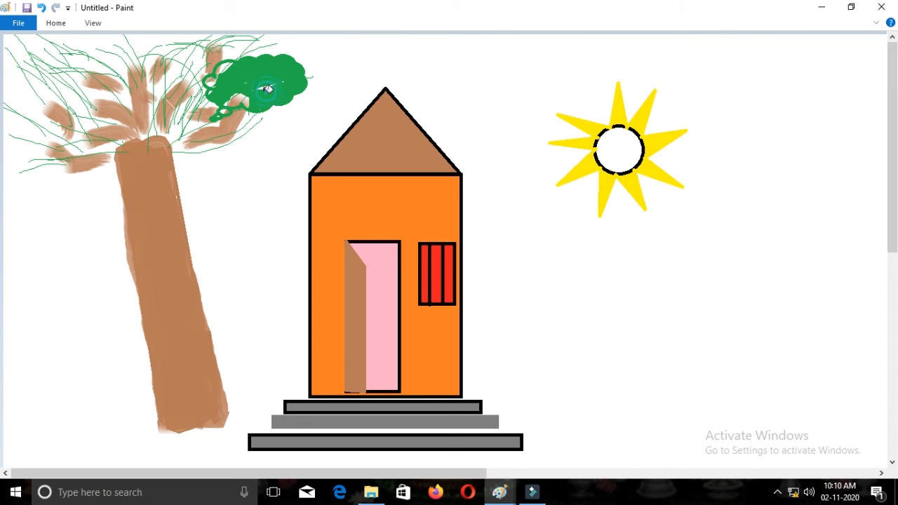
# - Fill the remaining small gaps along the edge, tail and centre of the cloud callout nearest the roof with green
pyautogui.click(221, 70)
pyautogui.click(210, 82)
pyautogui.click(209, 77)
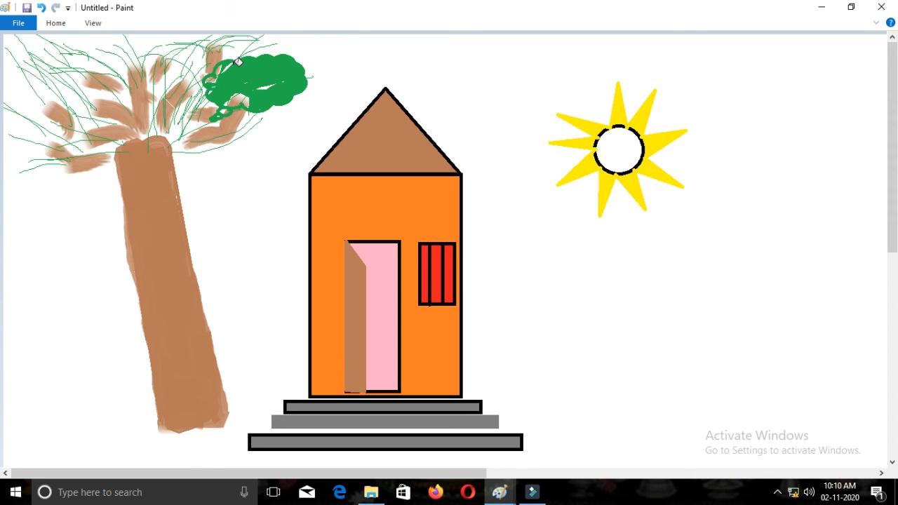
pyautogui.click(224, 110)
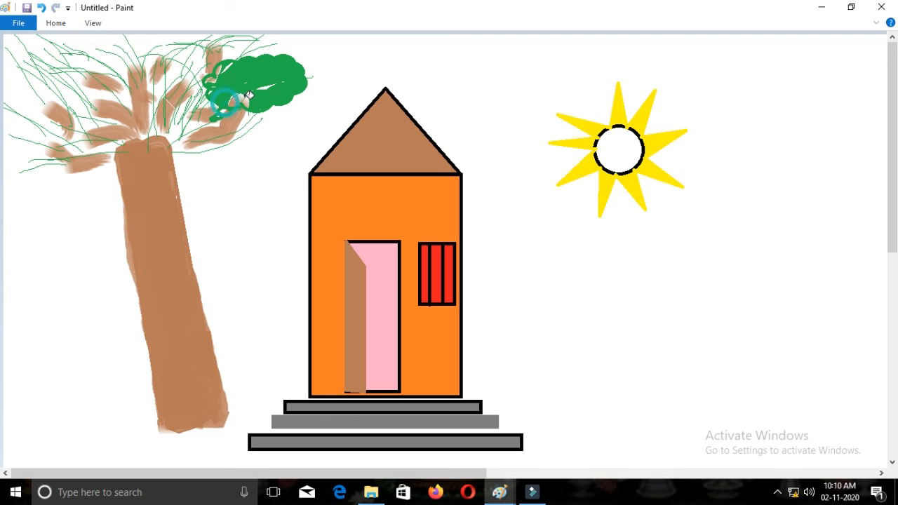
pyautogui.click(239, 101)
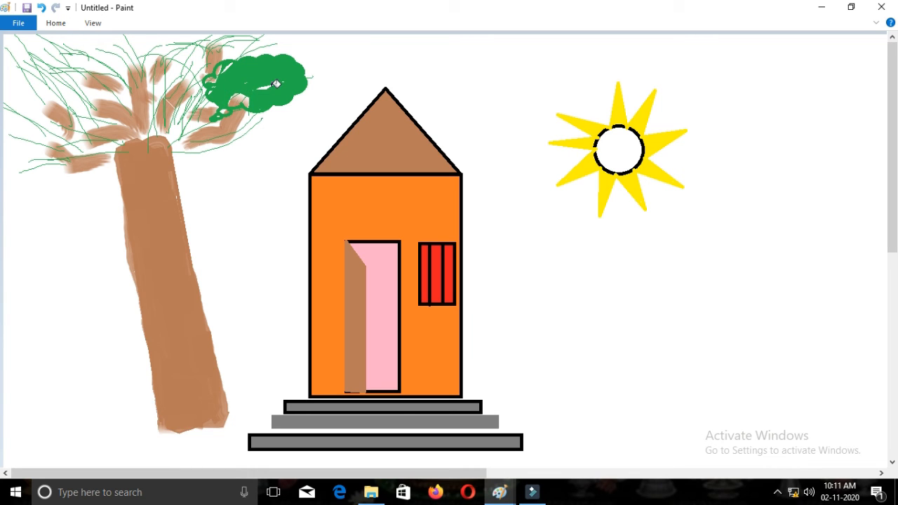
pyautogui.click(269, 86)
pyautogui.click(263, 89)
pyautogui.click(263, 90)
# - Draw three green cloud callouts on the tree: one over the outer branches, one over the upper middle branches and a larger one across the crown
pyautogui.moveTo(51, 145); pyautogui.dragTo(63, 92)
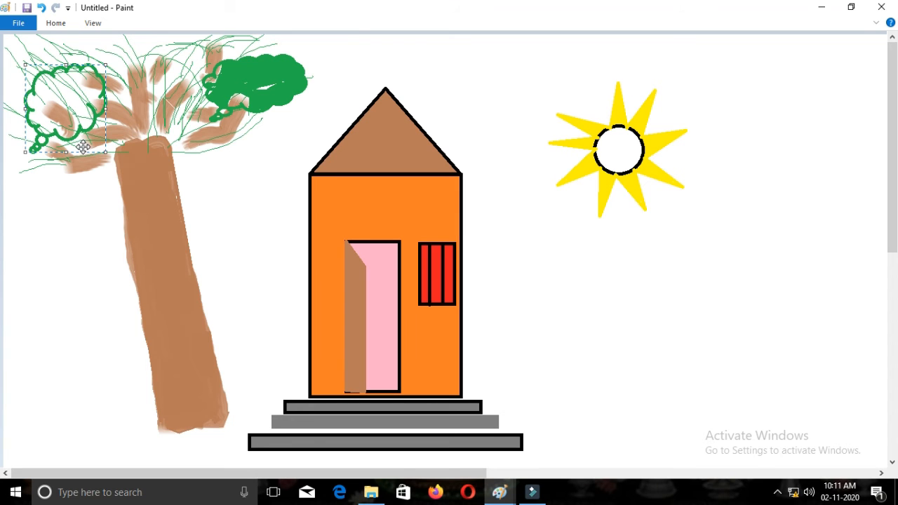
pyautogui.moveTo(50, 151)
pyautogui.mouseDown()
pyautogui.moveTo(14, 140)
pyautogui.moveTo(12, 161)
pyautogui.moveTo(63, 145)
pyautogui.mouseUp()
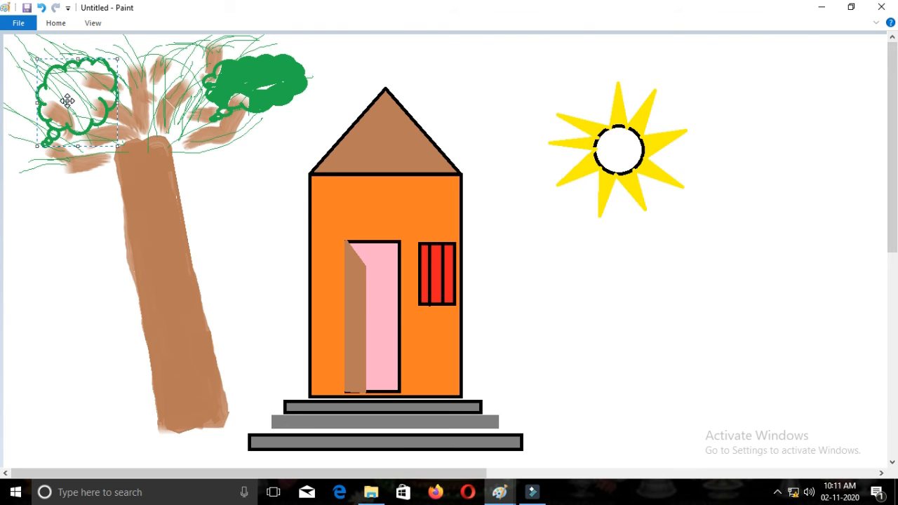
pyautogui.moveTo(131, 47); pyautogui.dragTo(208, 120)
pyautogui.moveTo(68, 46); pyautogui.dragTo(194, 175)
# - Draw another green cloud callout over the crown's side farthest from the house and narrow it to fit over the outer branches
pyautogui.click(14, 55)
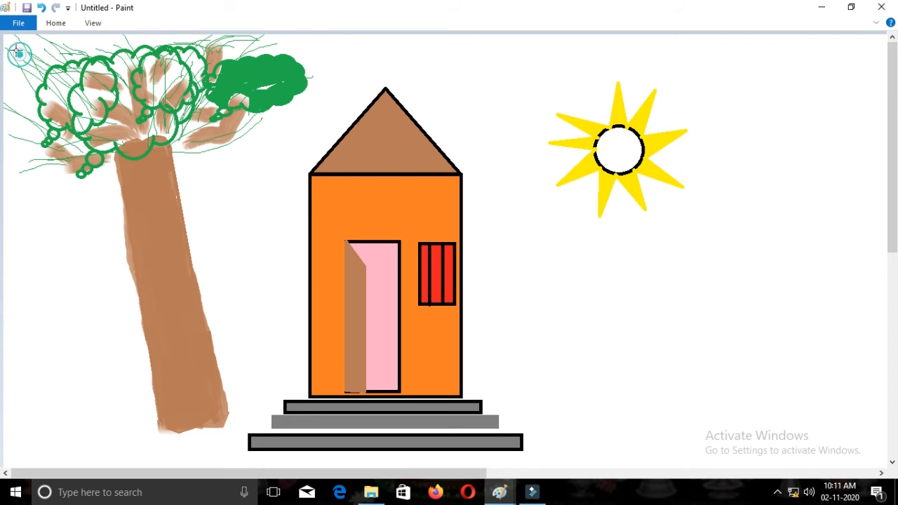
pyautogui.moveTo(13, 56); pyautogui.dragTo(96, 164)
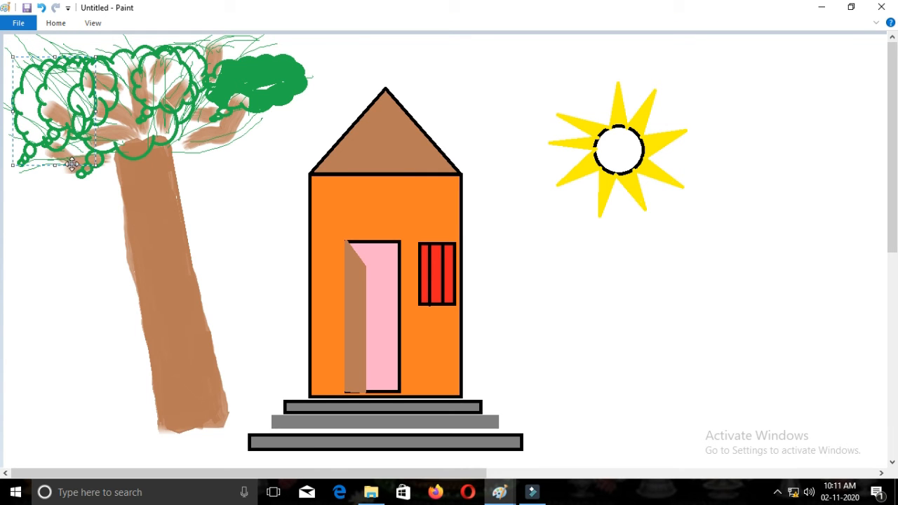
pyautogui.moveTo(9, 167); pyautogui.dragTo(52, 158)
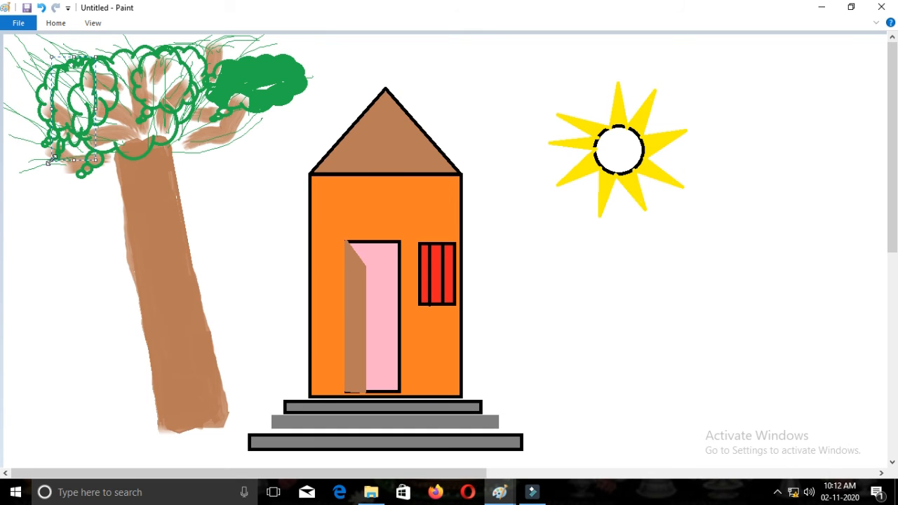
# - Fill enclosed areas between the cloud outlines in the middle and upper part of the tree's crown with green
pyautogui.click(56, 23)
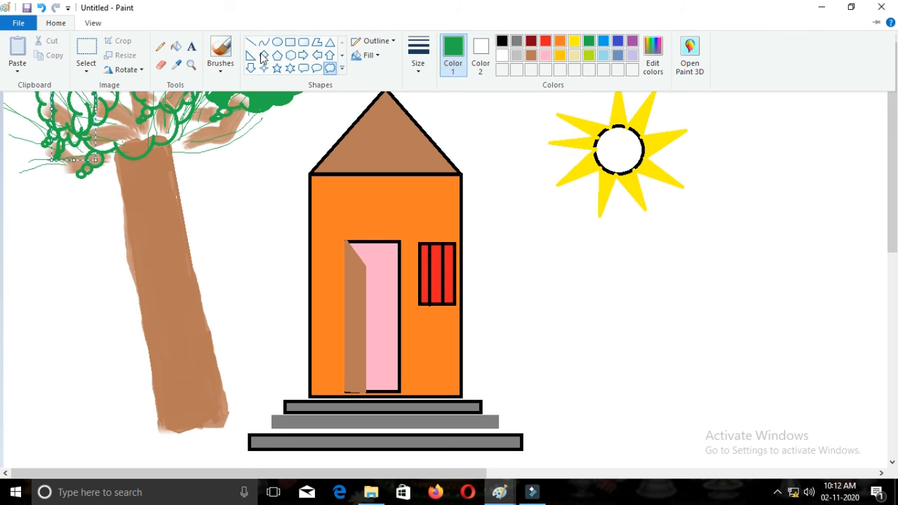
pyautogui.click(177, 48)
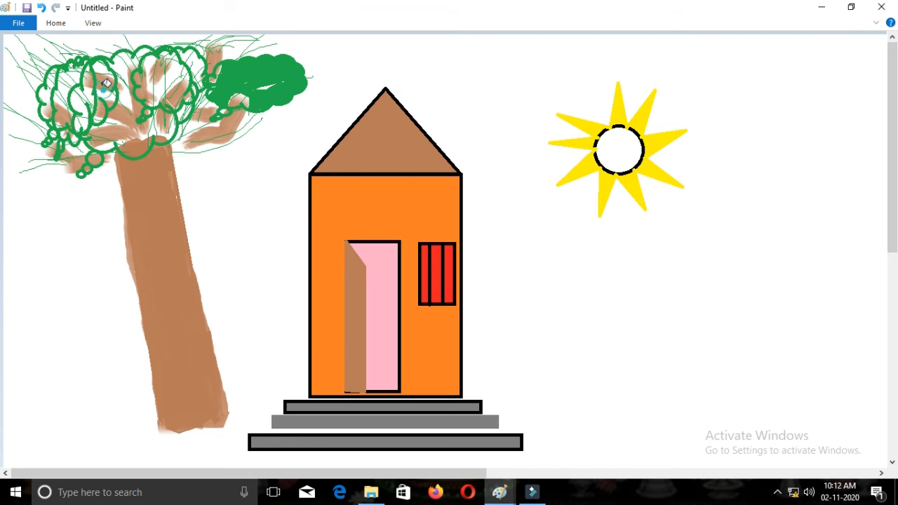
pyautogui.click(161, 84)
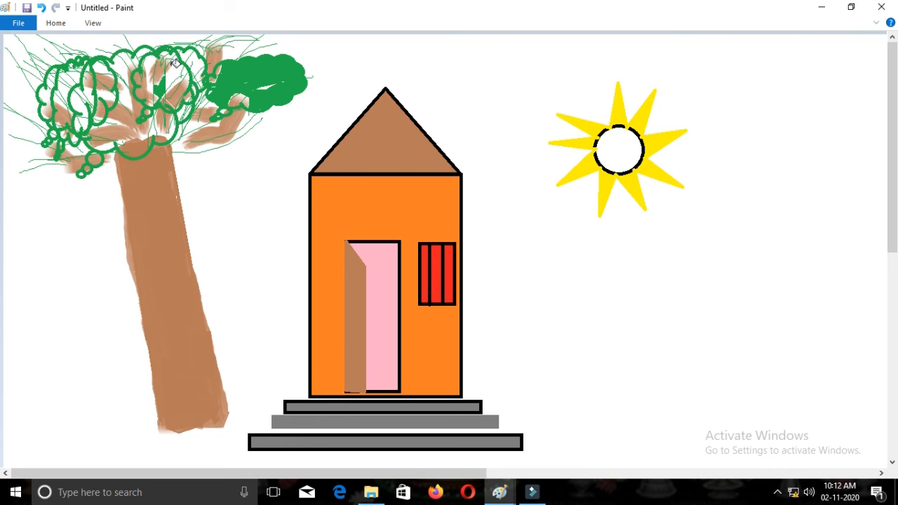
pyautogui.click(174, 77)
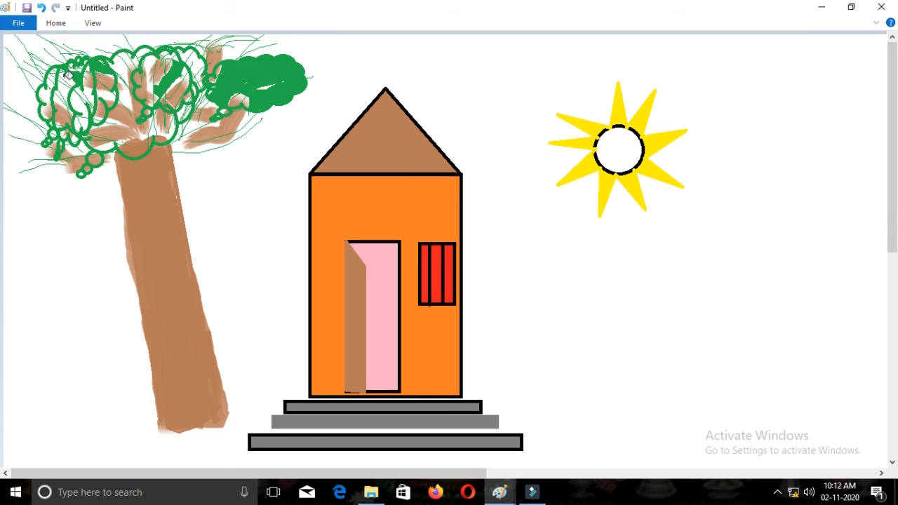
pyautogui.click(196, 62)
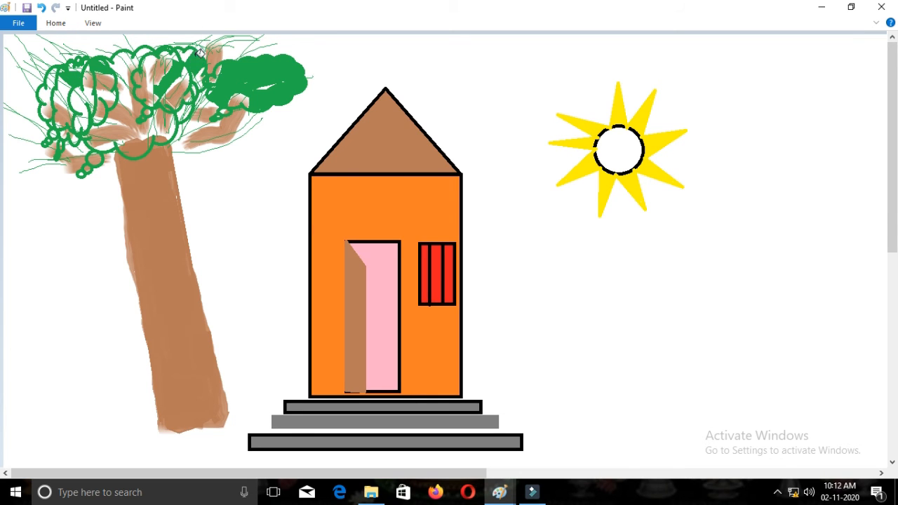
pyautogui.click(185, 56)
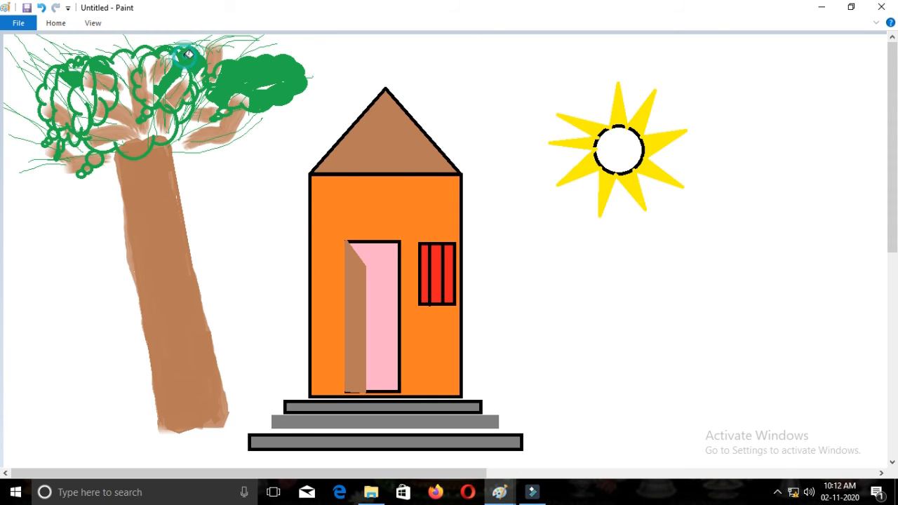
pyautogui.click(125, 66)
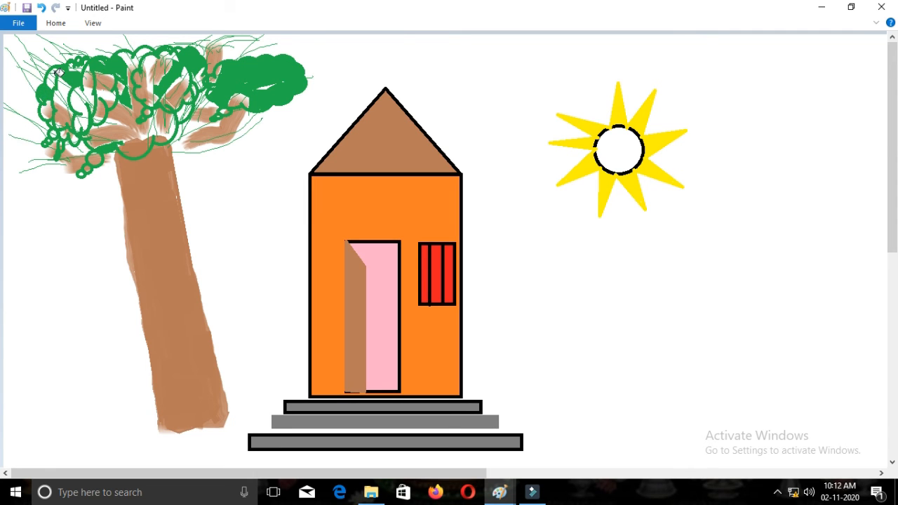
# - Fill the gaps on the crown's side farthest from the house with green, and undo the stray green fill of the background
pyautogui.moveTo(54, 83); pyautogui.dragTo(55, 72)
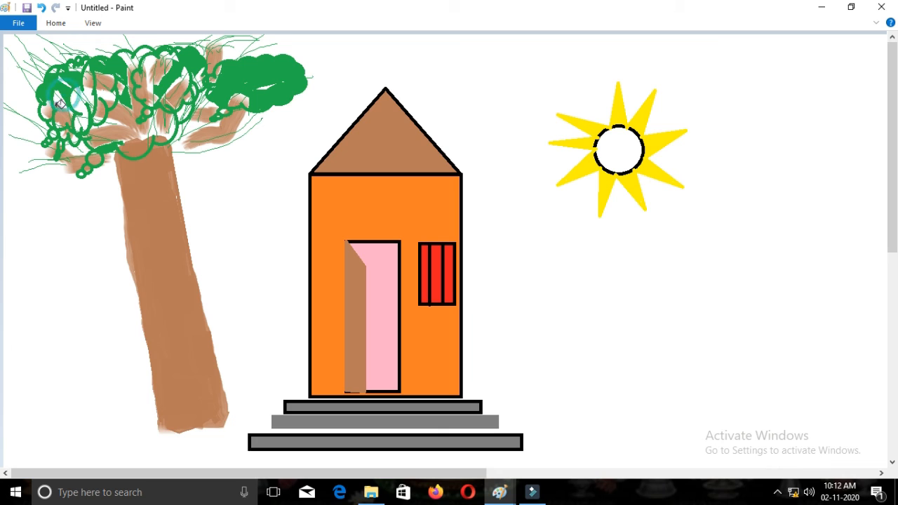
pyautogui.click(58, 98)
pyautogui.click(82, 98)
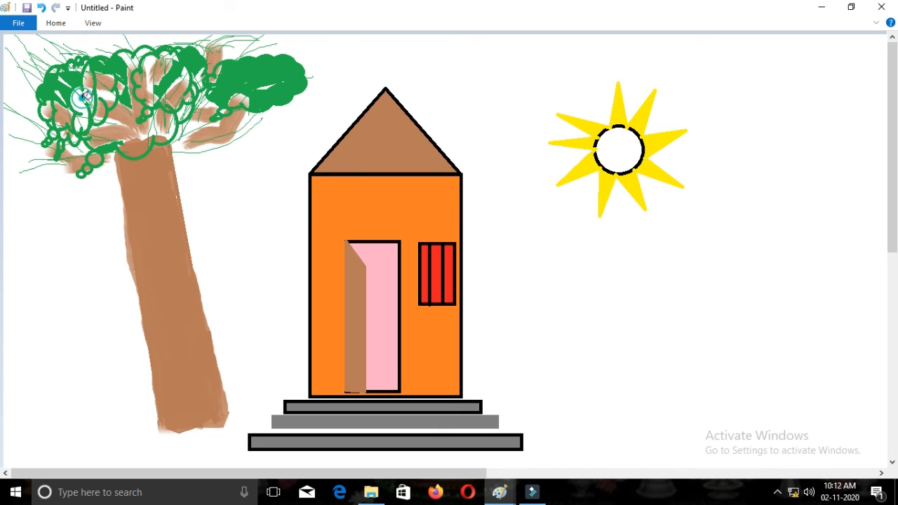
pyautogui.click(80, 105)
pyautogui.click(82, 105)
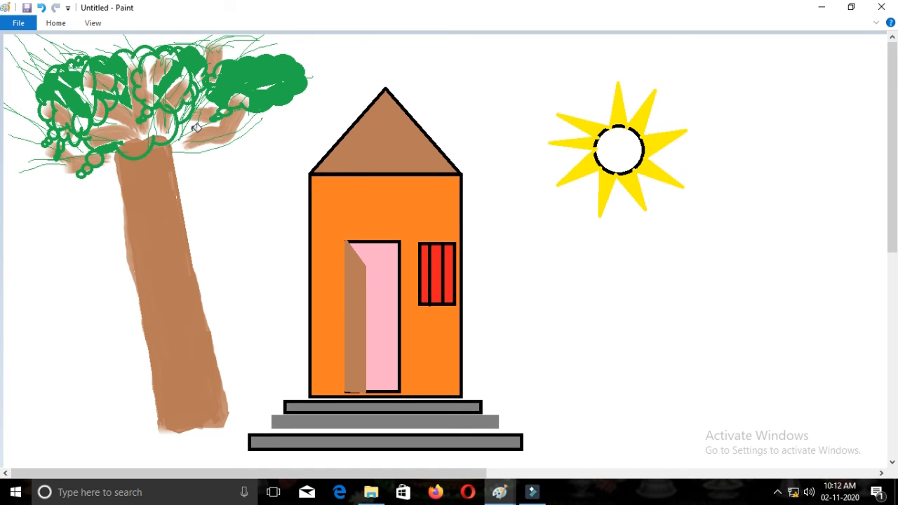
pyautogui.click(184, 146)
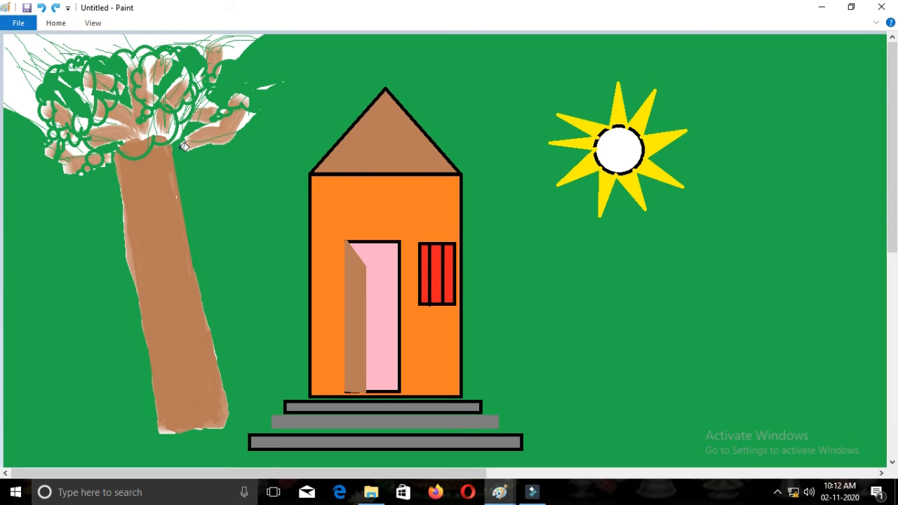
pyautogui.hotkey('ctrl', 'z')
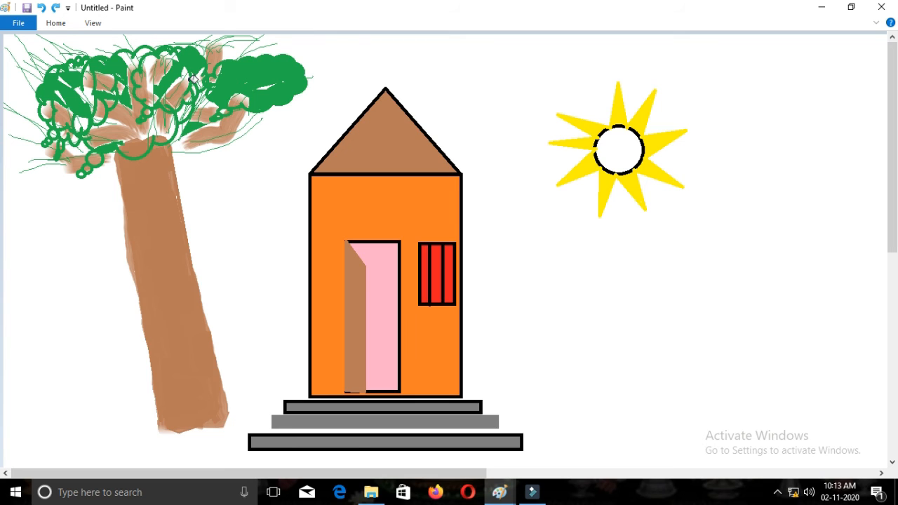
# - Fill more gaps with green at the crown's upper middle, above the trunk and beside the filled cloud
pyautogui.click(153, 60)
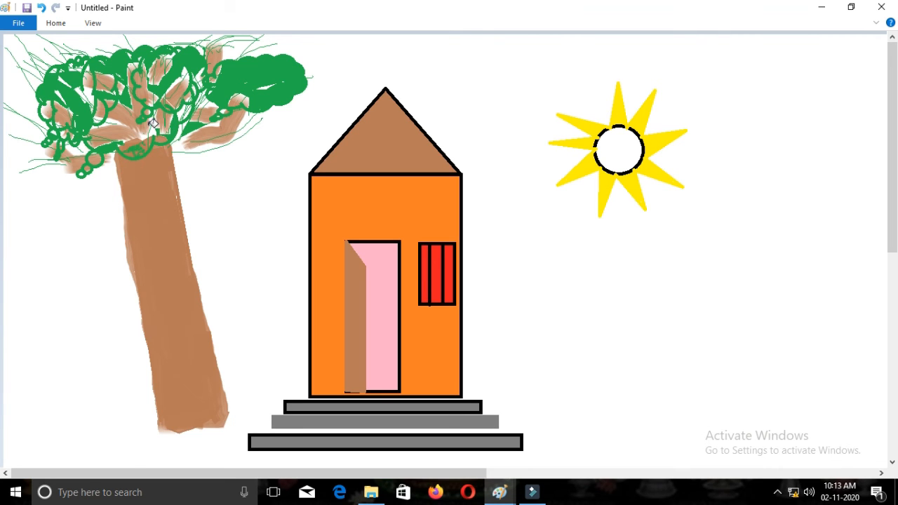
pyautogui.click(146, 136)
pyautogui.click(184, 151)
pyautogui.click(202, 99)
pyautogui.click(202, 96)
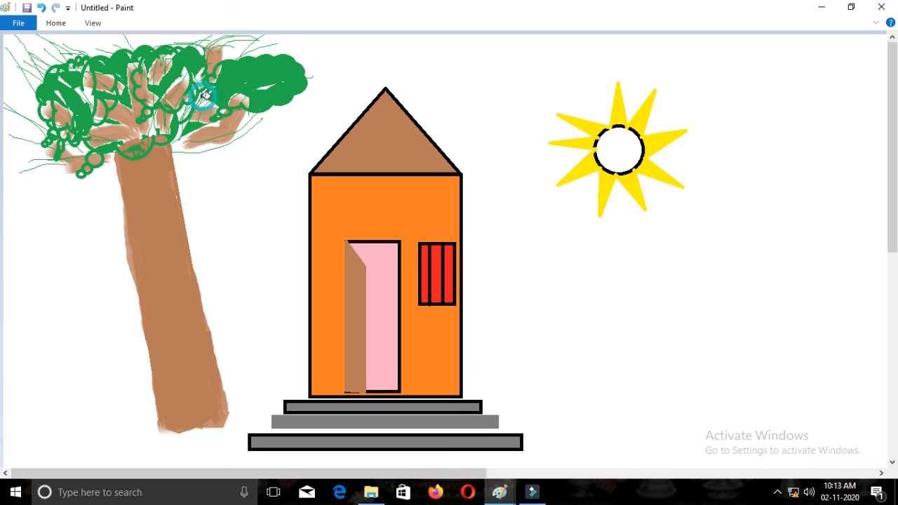
pyautogui.click(201, 97)
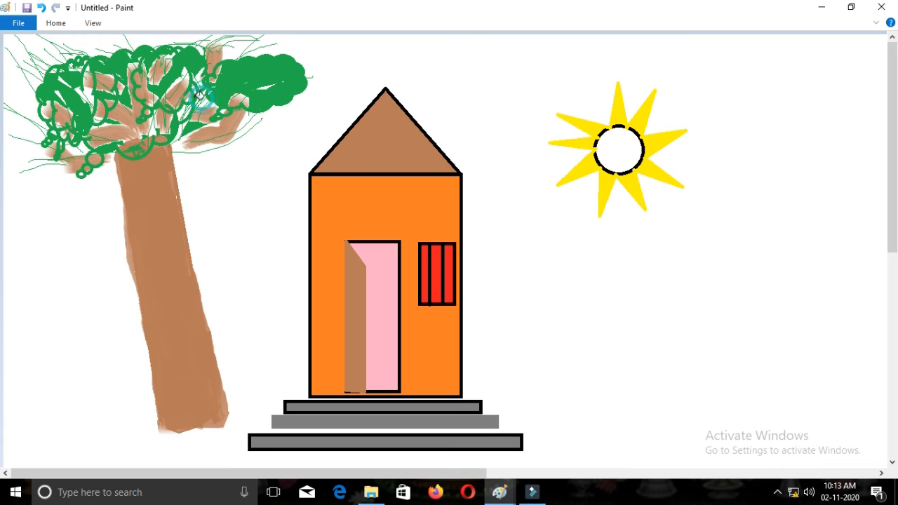
# - Fill small leftover gaps among the outer branches with green, and undo the green fill applied to the background beside the trunk
pyautogui.click(87, 98)
pyautogui.click(86, 98)
pyautogui.click(87, 92)
pyautogui.click(83, 92)
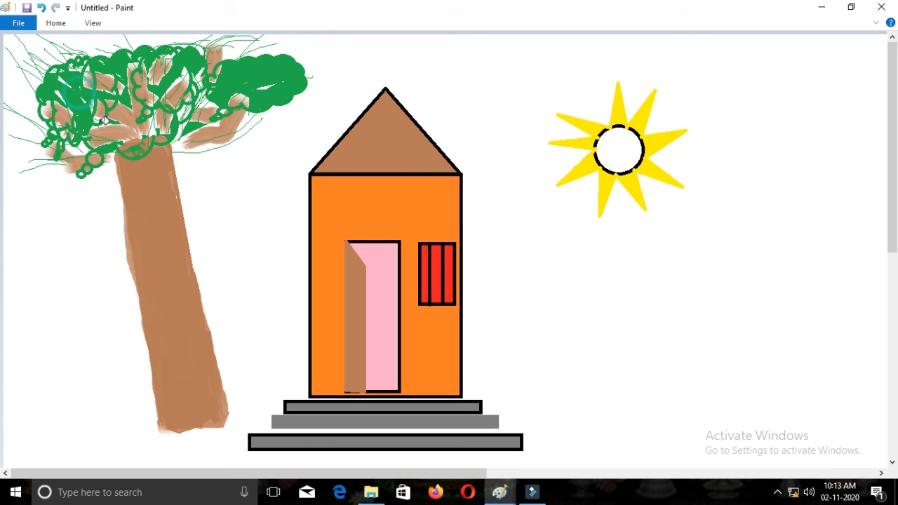
pyautogui.click(210, 206)
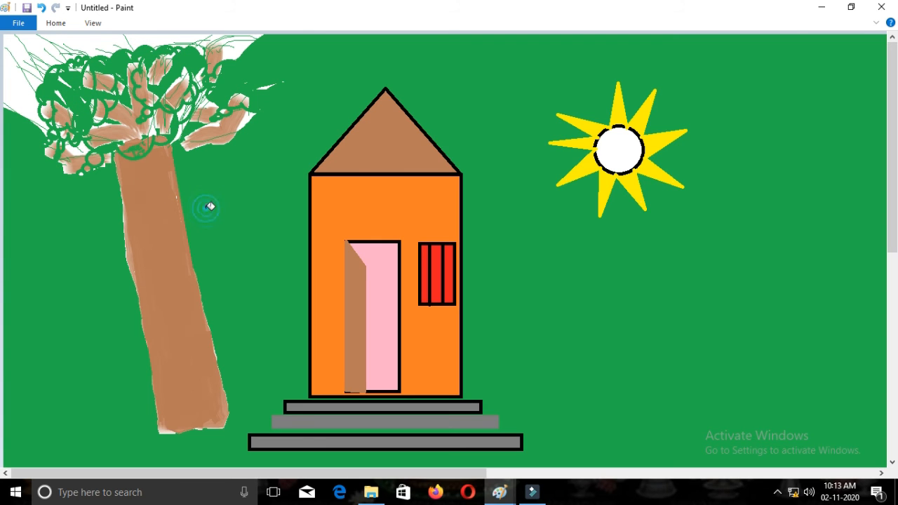
pyautogui.hotkey('ctrl', 'z')
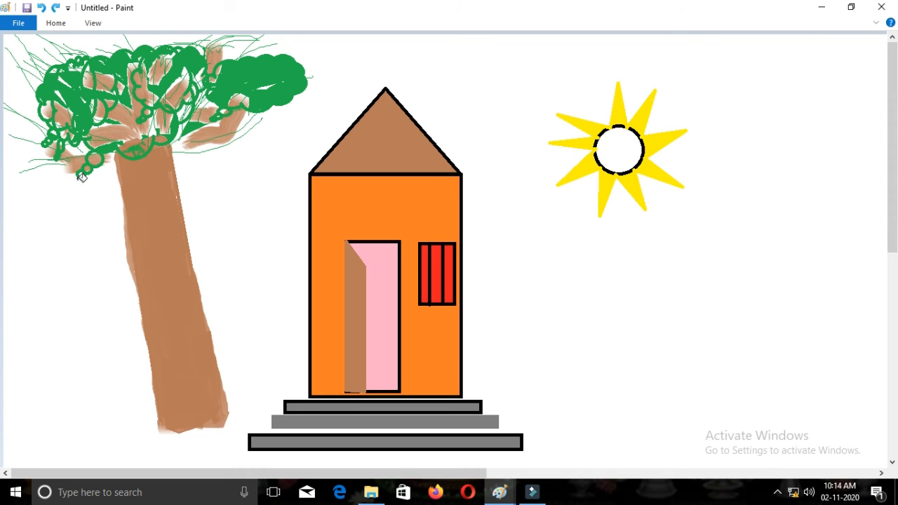
# - Draw a light blue cloud callout above the house roof and move it up slightly, clear of the peak
pyautogui.click(50, 25)
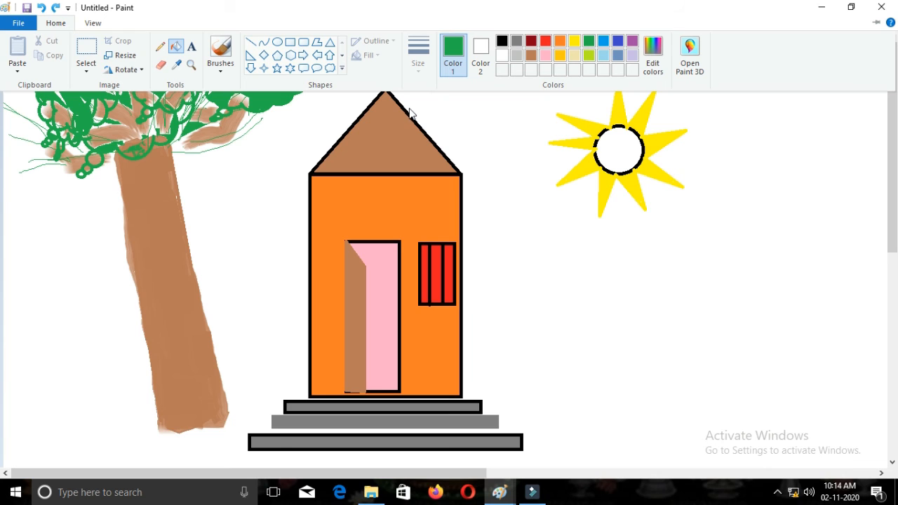
pyautogui.click(343, 56)
pyautogui.click(344, 57)
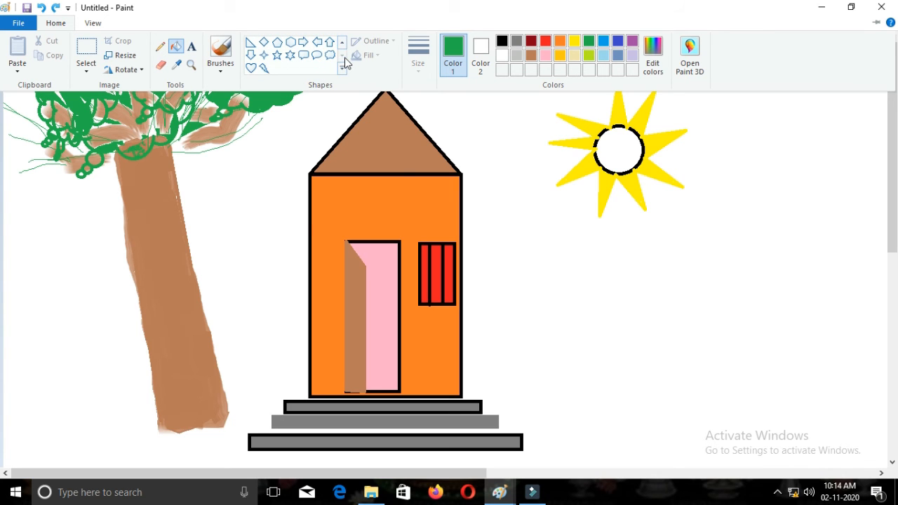
pyautogui.click(343, 43)
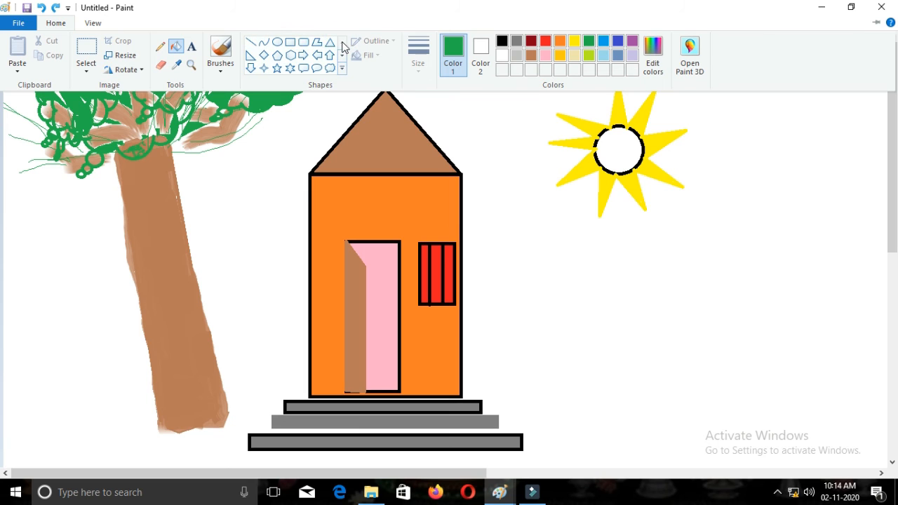
pyautogui.click(343, 56)
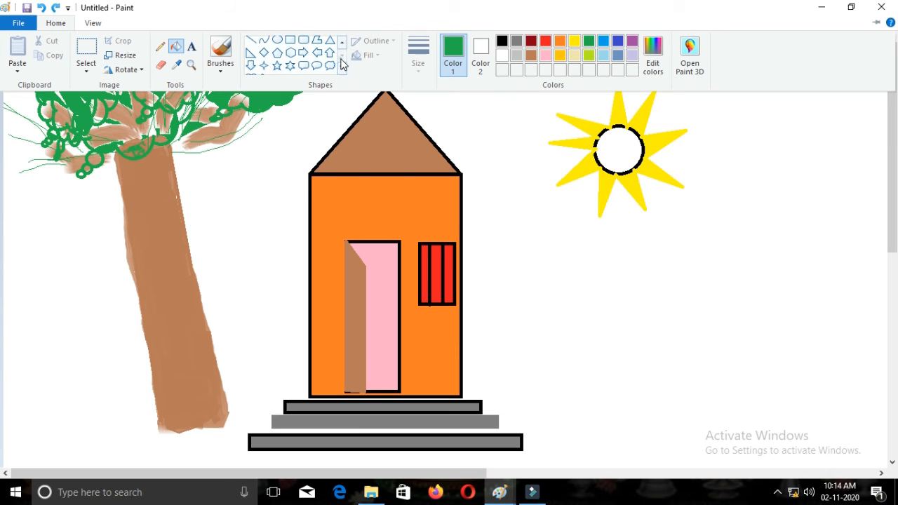
pyautogui.click(343, 45)
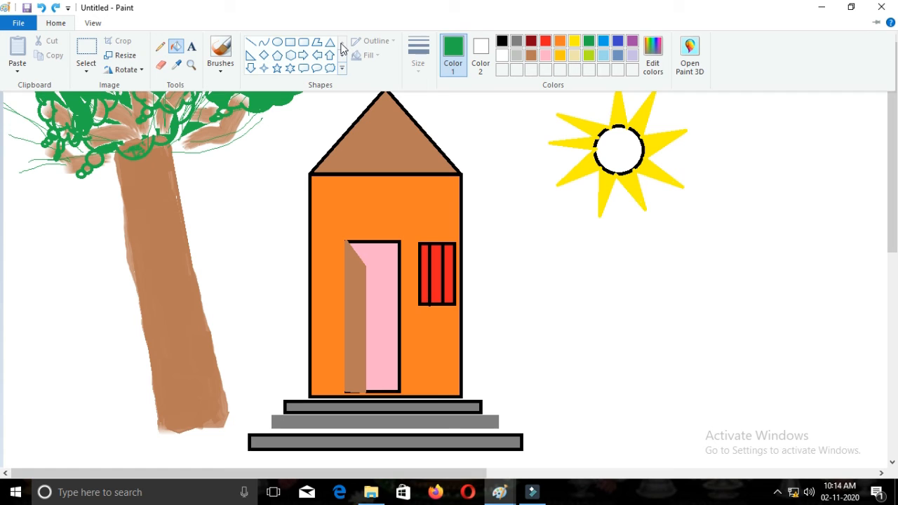
pyautogui.click(342, 59)
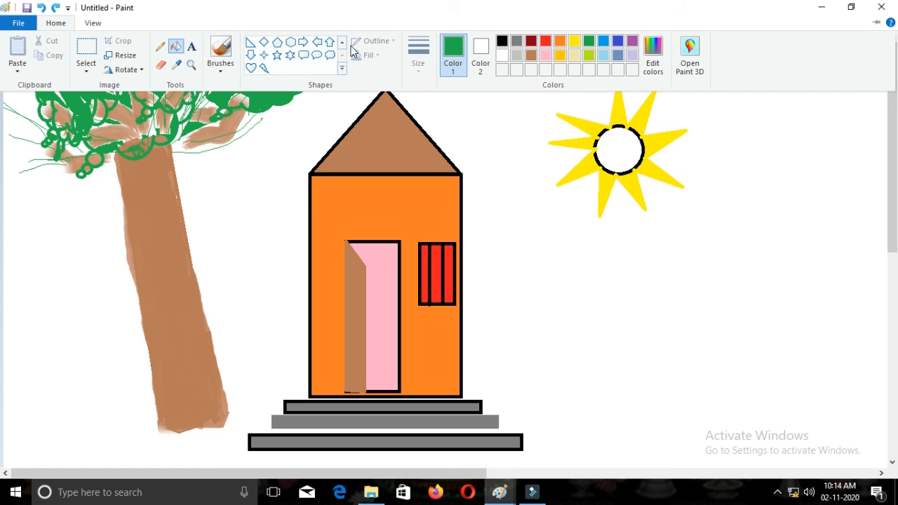
pyautogui.click(332, 55)
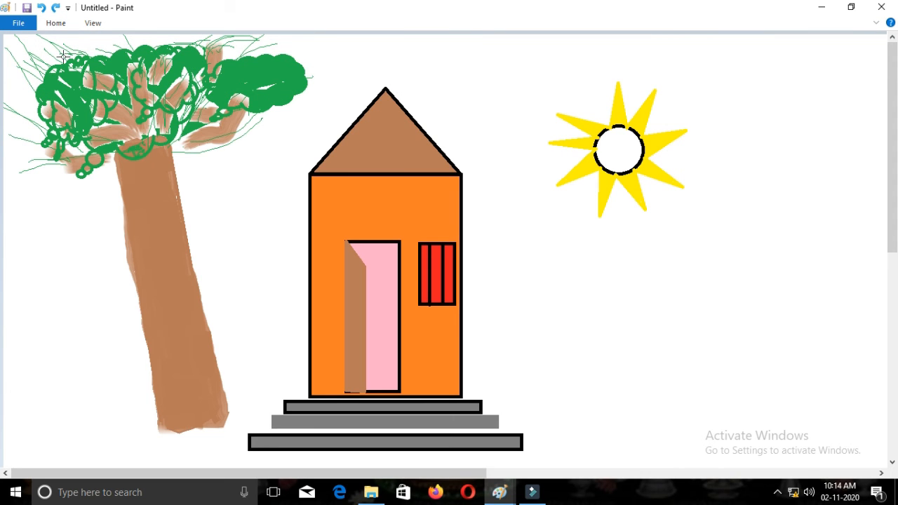
pyautogui.click(57, 24)
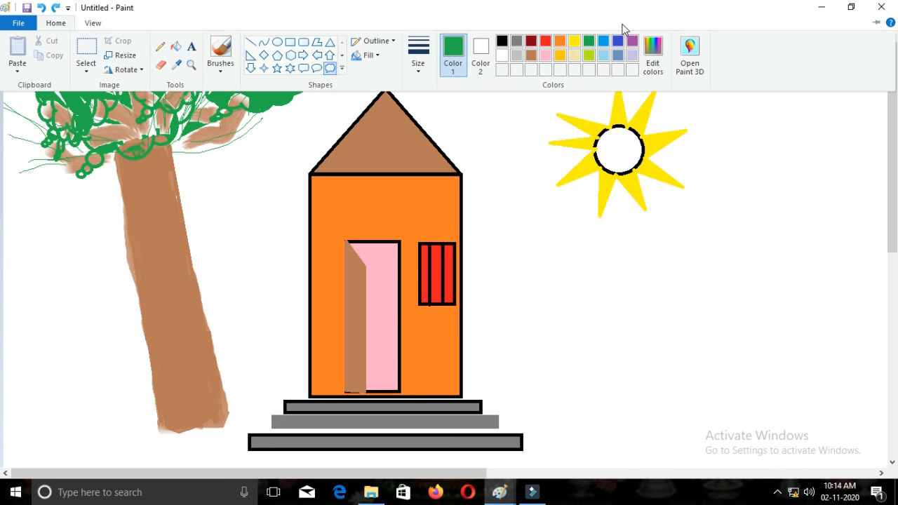
pyautogui.click(607, 42)
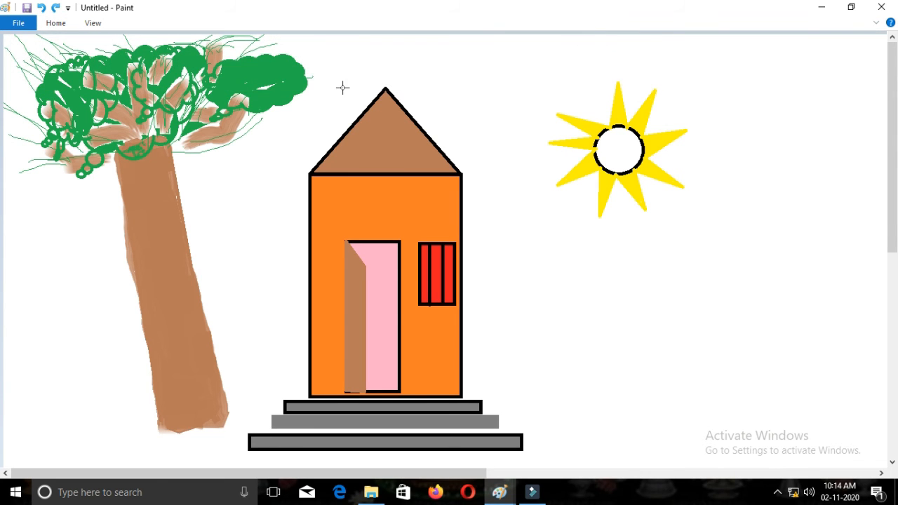
pyautogui.click(51, 23)
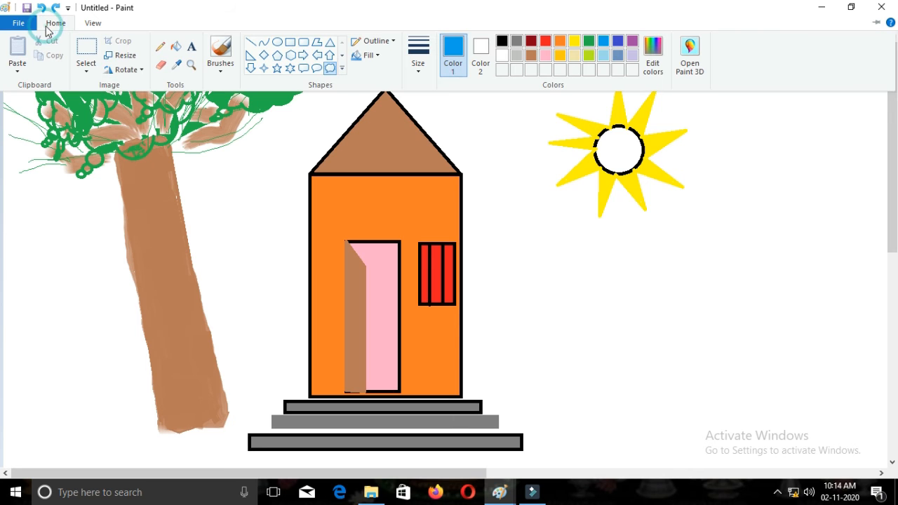
pyautogui.click(601, 55)
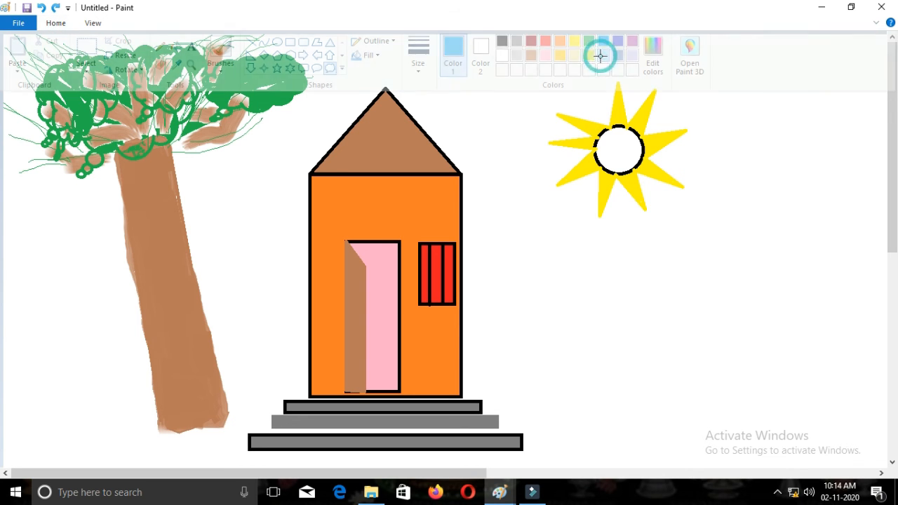
pyautogui.moveTo(317, 45); pyautogui.dragTo(498, 101)
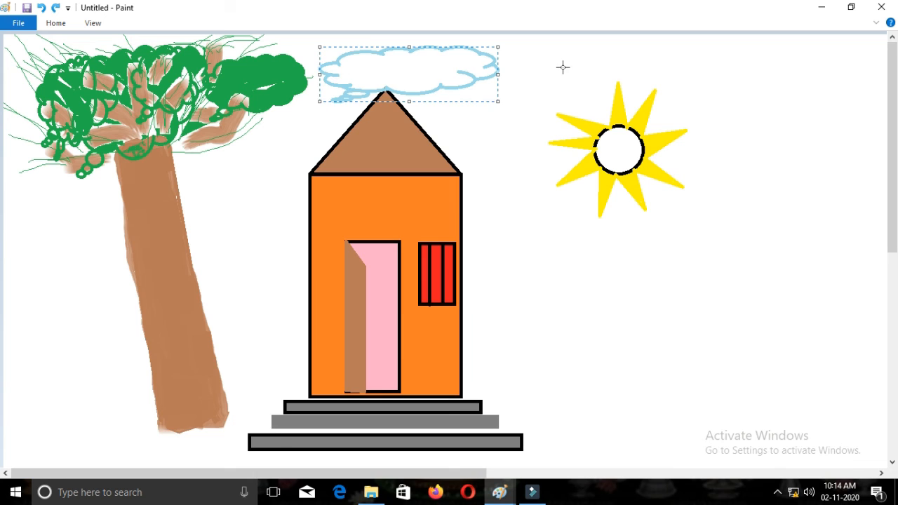
pyautogui.moveTo(445, 70); pyautogui.dragTo(443, 62)
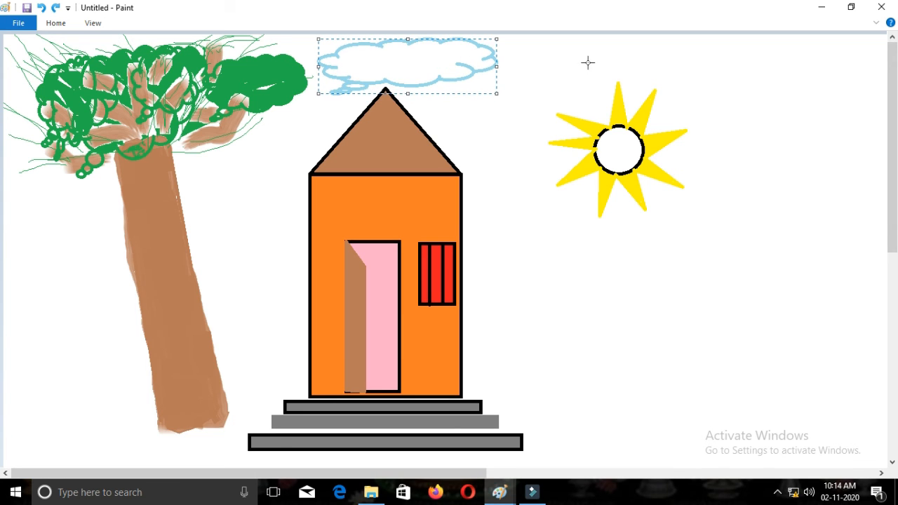
# - Draw four more light blue cloud callouts: above the sun, on its far side, between roof and sun, and over the tree crown's outer corner
pyautogui.moveTo(557, 63); pyautogui.dragTo(762, 35)
pyautogui.moveTo(732, 185); pyautogui.dragTo(876, 82)
pyautogui.moveTo(447, 104); pyautogui.dragTo(515, 128)
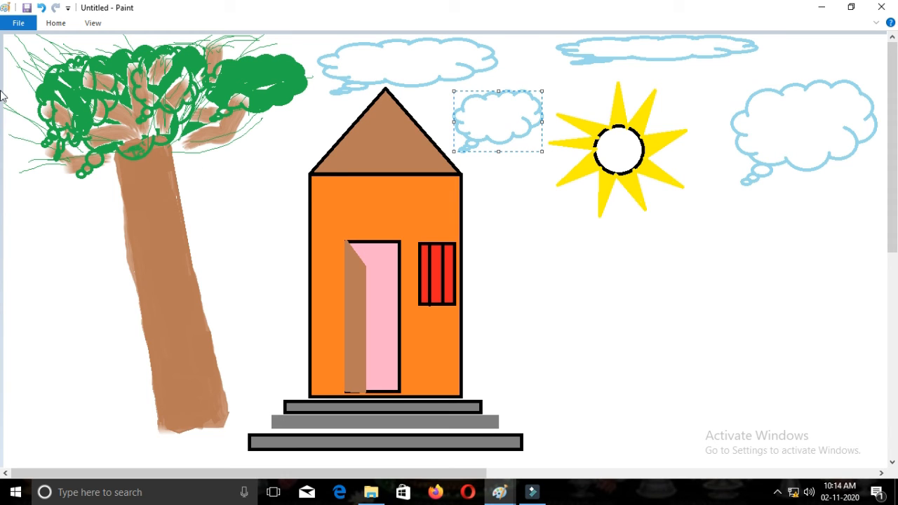
pyautogui.moveTo(8, 70); pyautogui.dragTo(107, 31)
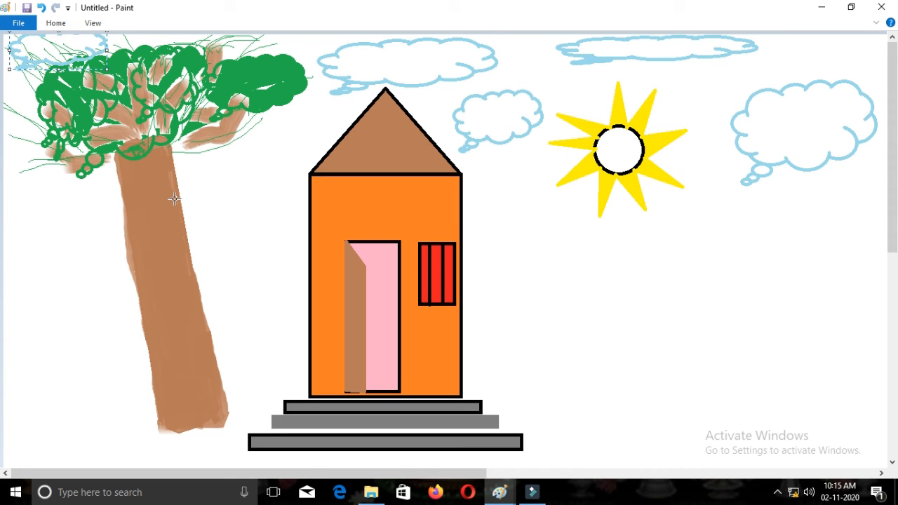
# - Fill the four clouds around the roof and sun with light blue, and undo the stray fill of the background
pyautogui.click(55, 24)
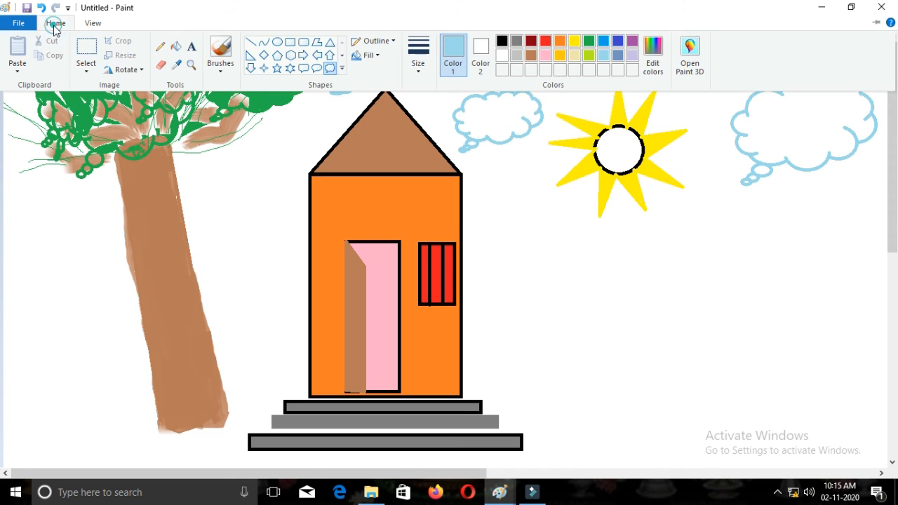
pyautogui.click(183, 44)
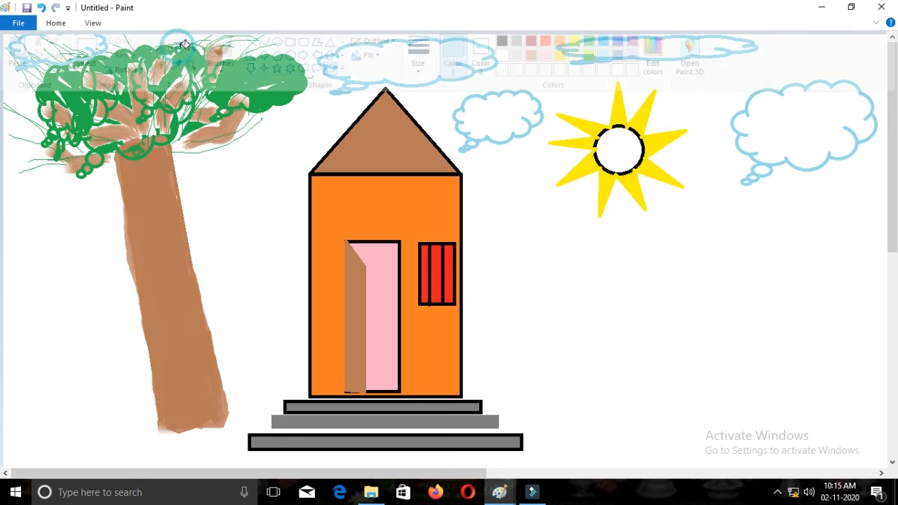
pyautogui.click(491, 124)
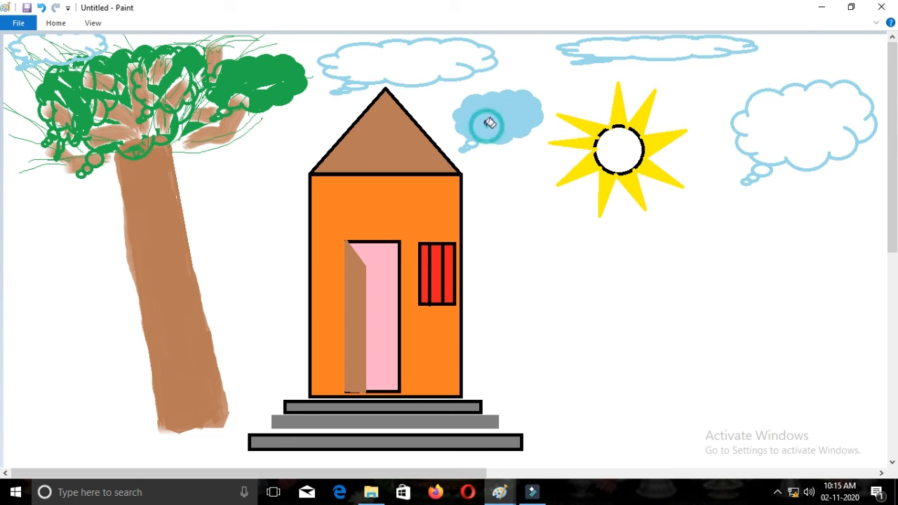
pyautogui.click(409, 62)
pyautogui.click(644, 58)
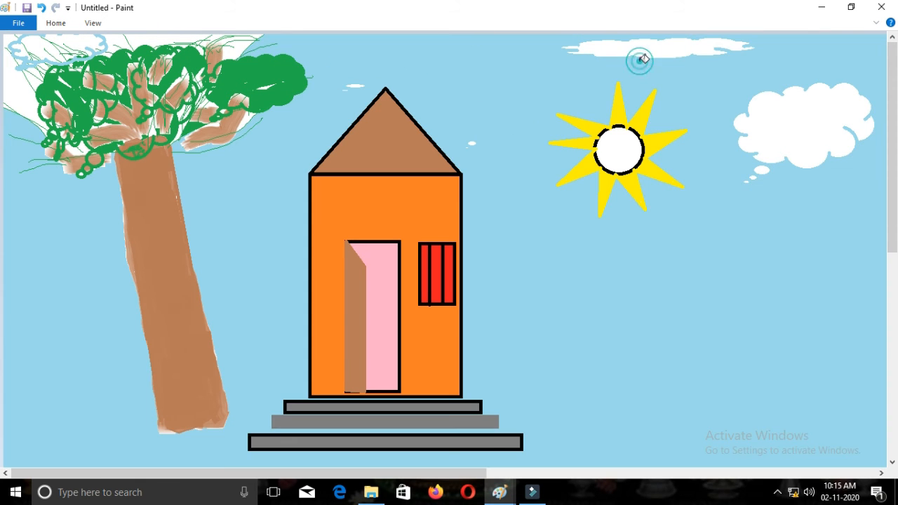
pyautogui.hotkey('ctrl', 'z')
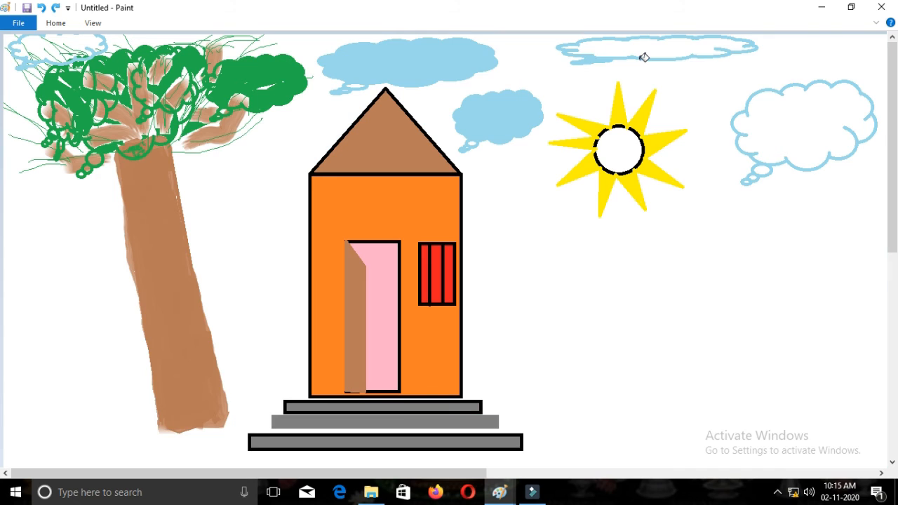
pyautogui.click(662, 44)
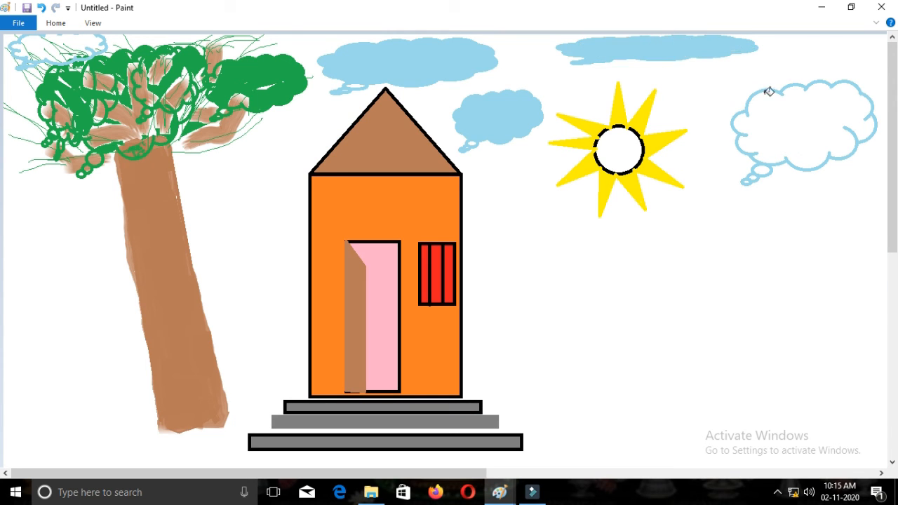
pyautogui.click(788, 134)
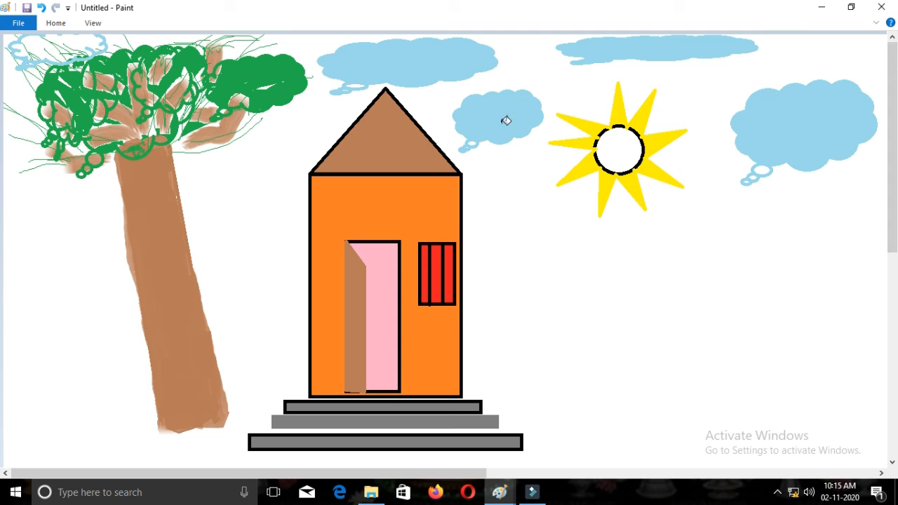
# - Fill the separate sections of the cloud overlapping the tree's crown with light blue
pyautogui.click(43, 47)
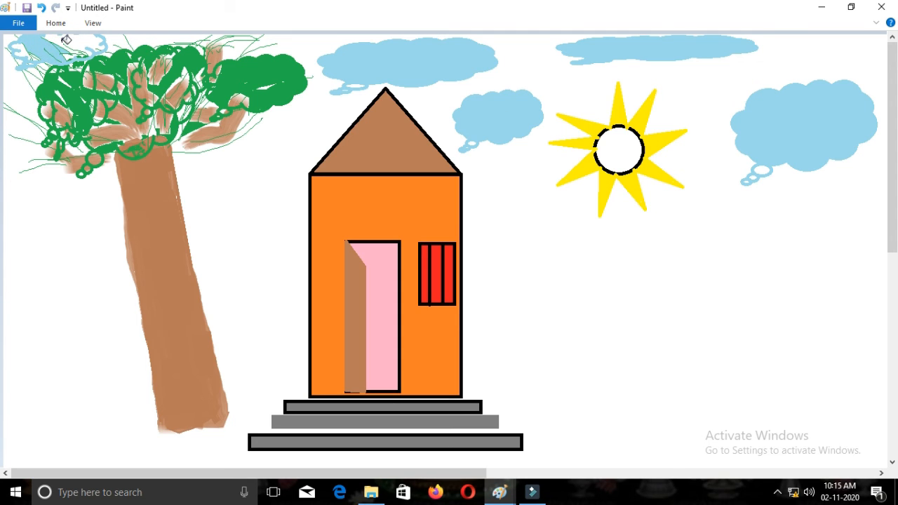
pyautogui.click(61, 38)
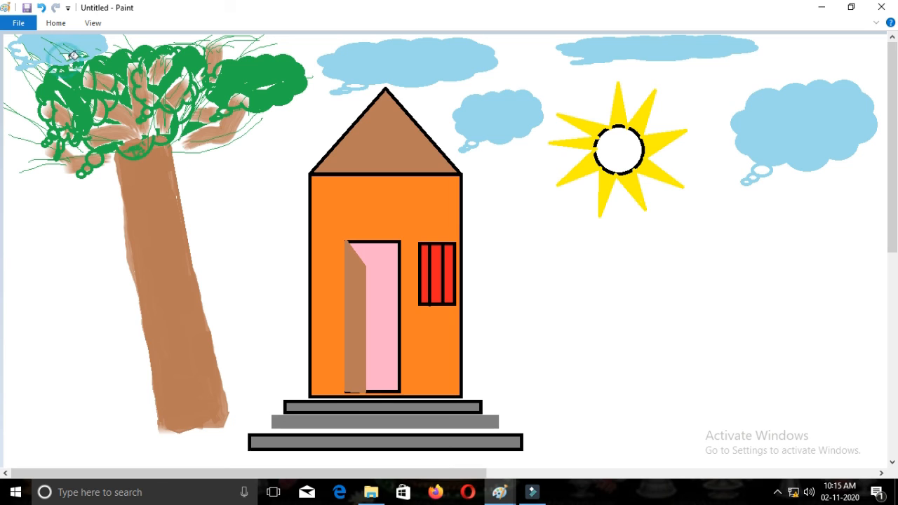
pyautogui.click(20, 56)
pyautogui.click(30, 60)
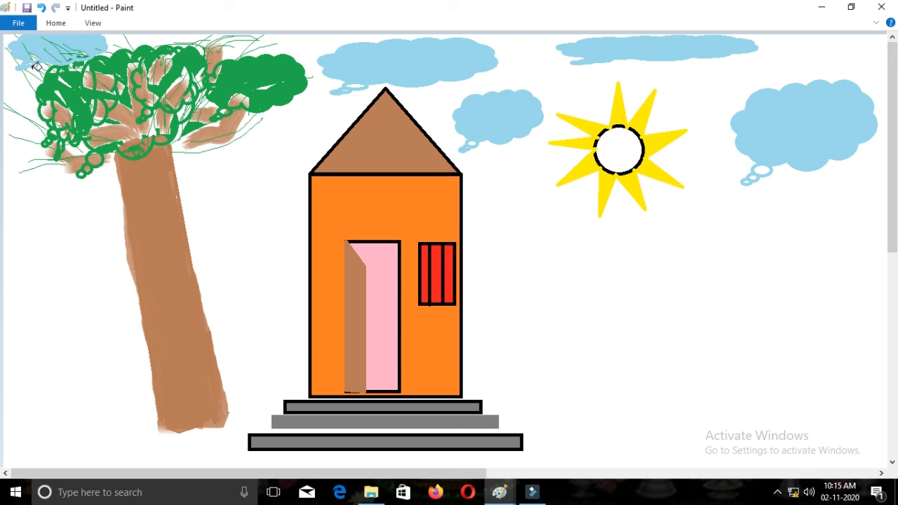
pyautogui.click(36, 61)
pyautogui.click(34, 58)
# - Paint green grass with the Airbrush along the ground, from beneath the tree, around the stairs and across to the picture's far side
pyautogui.click(56, 23)
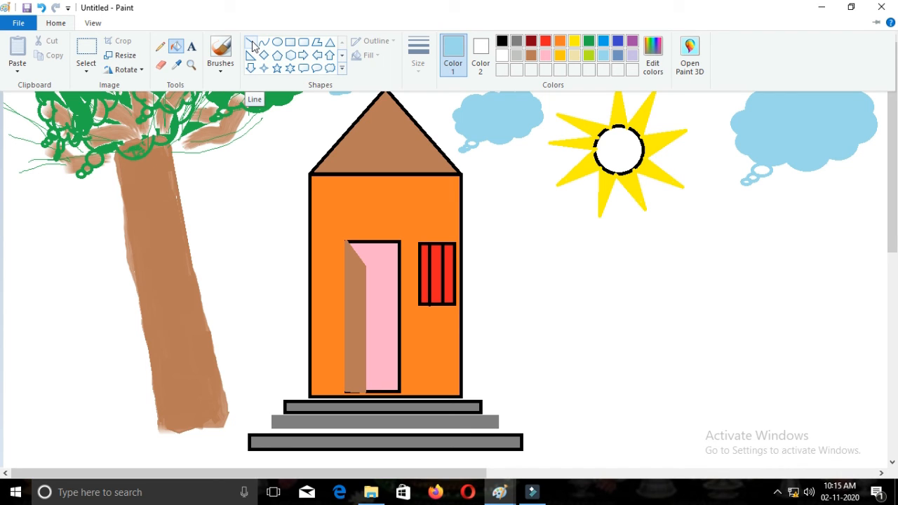
pyautogui.click(221, 70)
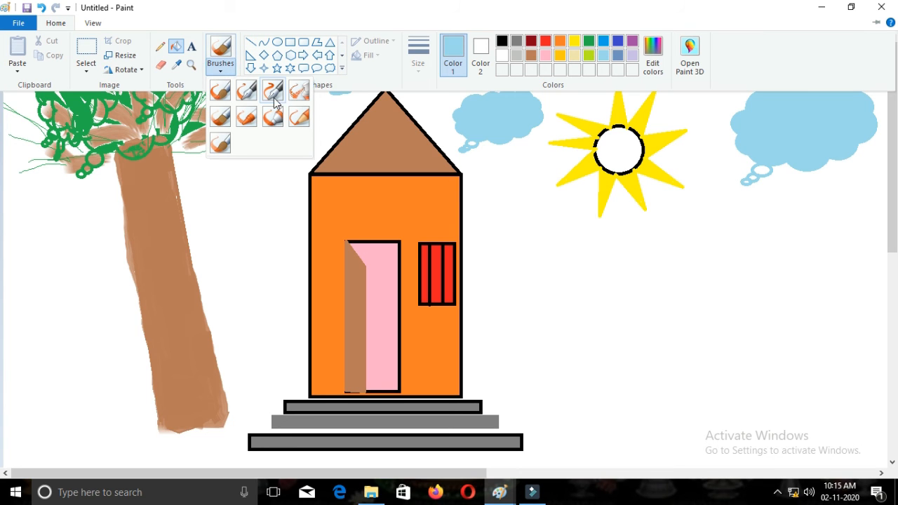
pyautogui.click(299, 90)
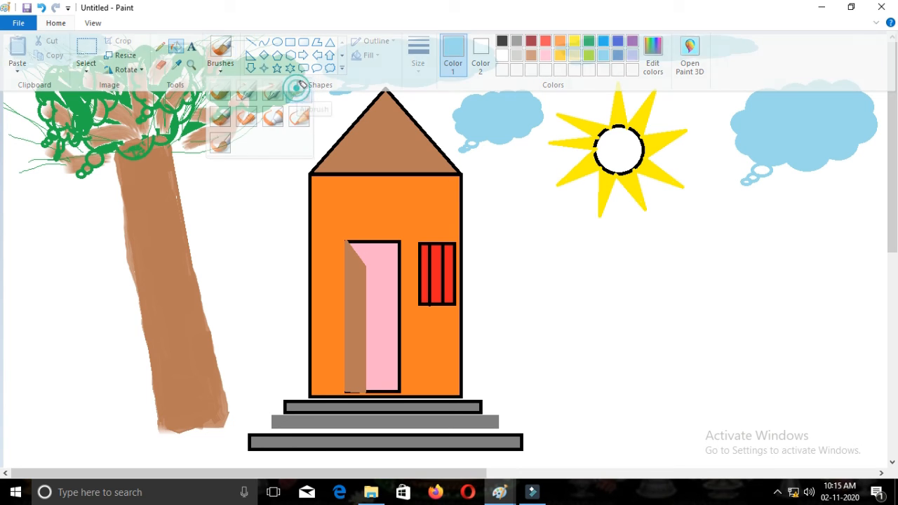
pyautogui.click(56, 26)
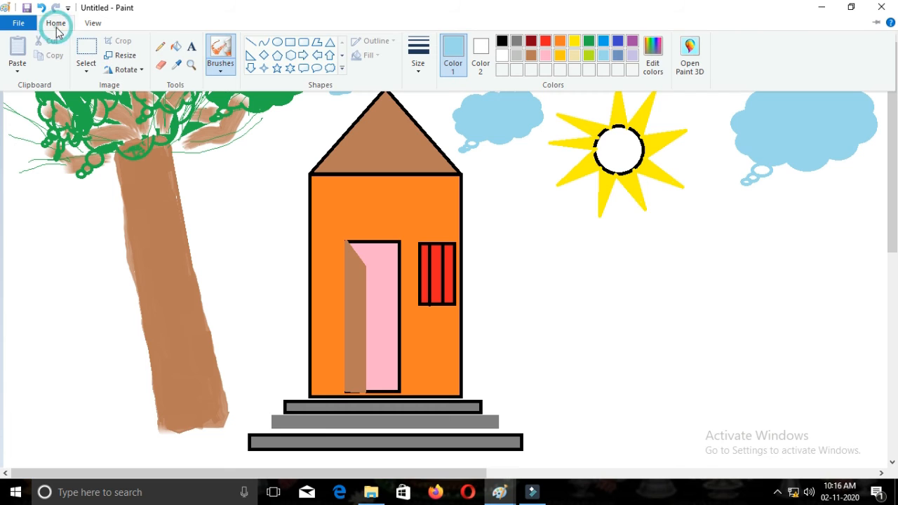
pyautogui.click(222, 75)
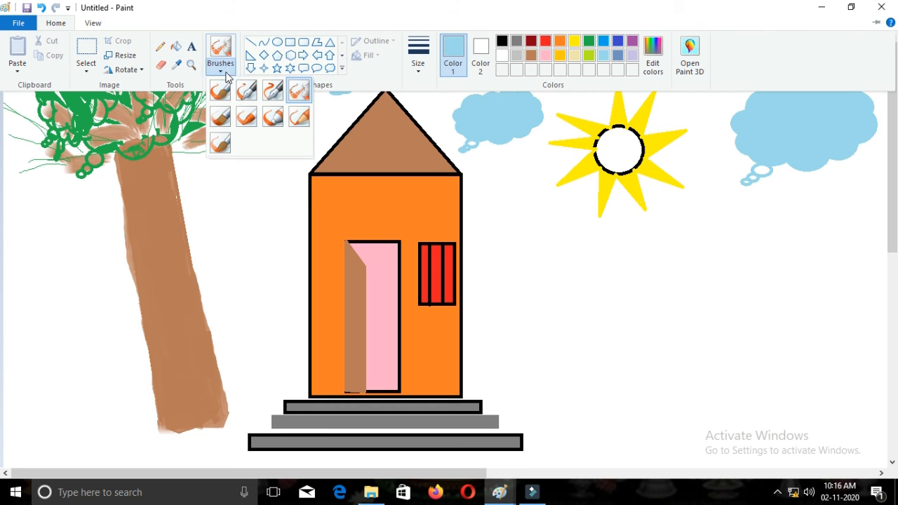
pyautogui.click(305, 94)
pyautogui.click(589, 48)
pyautogui.click(26, 452)
pyautogui.moveTo(21, 454)
pyautogui.mouseDown()
pyautogui.moveTo(169, 444)
pyautogui.moveTo(115, 438)
pyautogui.moveTo(8, 457)
pyautogui.moveTo(8, 465)
pyautogui.moveTo(60, 463)
pyautogui.moveTo(10, 462)
pyautogui.moveTo(60, 436)
pyautogui.moveTo(8, 456)
pyautogui.moveTo(28, 447)
pyautogui.mouseUp()
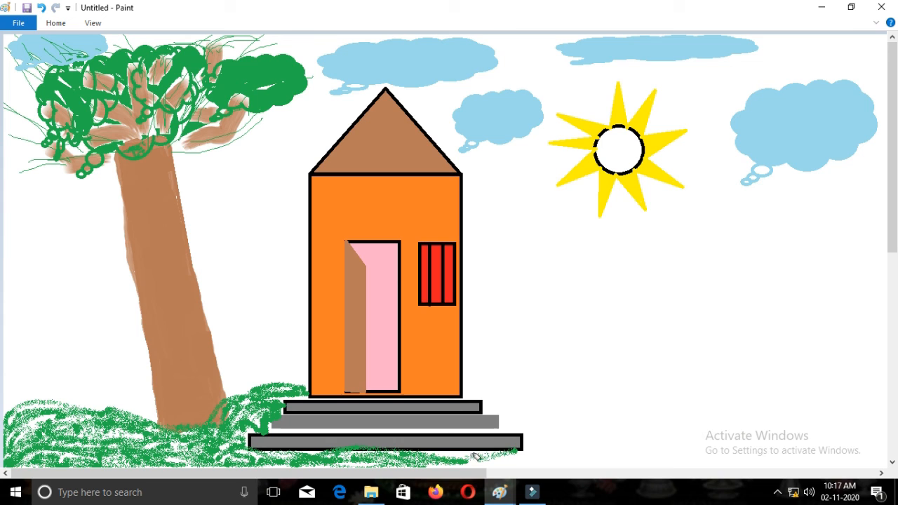
pyautogui.moveTo(463, 457)
pyautogui.mouseDown()
pyautogui.moveTo(538, 454)
pyautogui.moveTo(450, 457)
pyautogui.moveTo(592, 454)
pyautogui.moveTo(531, 462)
pyautogui.moveTo(534, 438)
pyautogui.mouseUp()
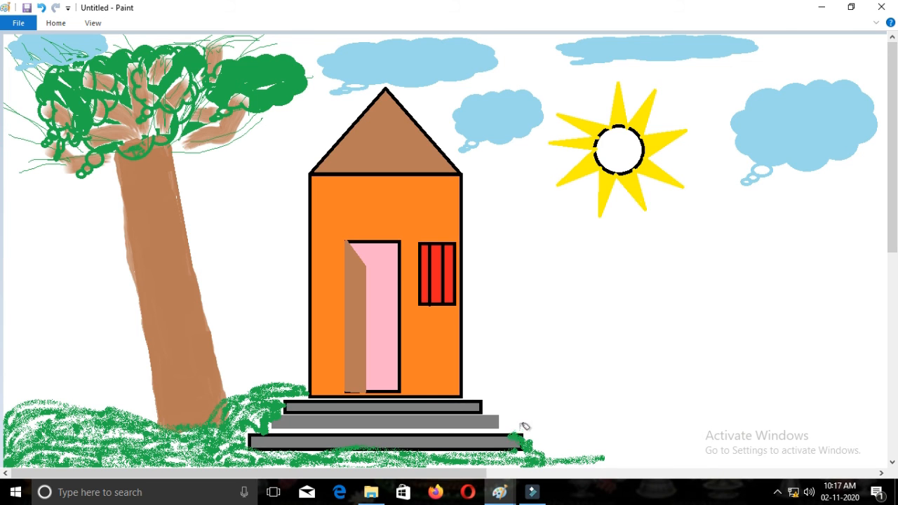
pyautogui.moveTo(494, 415)
pyautogui.mouseDown()
pyautogui.moveTo(767, 442)
pyautogui.moveTo(808, 459)
pyautogui.moveTo(741, 459)
pyautogui.moveTo(894, 450)
pyautogui.moveTo(870, 397)
pyautogui.moveTo(882, 440)
pyautogui.moveTo(884, 416)
pyautogui.moveTo(866, 450)
pyautogui.moveTo(843, 434)
pyautogui.moveTo(876, 420)
pyautogui.moveTo(751, 442)
pyautogui.moveTo(828, 445)
pyautogui.moveTo(759, 454)
pyautogui.moveTo(836, 456)
pyautogui.moveTo(732, 437)
pyautogui.moveTo(830, 439)
pyautogui.moveTo(655, 458)
pyautogui.moveTo(522, 403)
pyautogui.moveTo(575, 401)
pyautogui.moveTo(596, 419)
pyautogui.moveTo(580, 424)
pyautogui.moveTo(602, 430)
pyautogui.moveTo(607, 418)
pyautogui.moveTo(564, 427)
pyautogui.moveTo(571, 414)
pyautogui.moveTo(601, 423)
pyautogui.moveTo(584, 423)
pyautogui.moveTo(686, 414)
pyautogui.moveTo(630, 432)
pyautogui.moveTo(595, 418)
pyautogui.moveTo(688, 421)
pyautogui.moveTo(717, 402)
pyautogui.moveTo(653, 430)
pyautogui.moveTo(720, 434)
pyautogui.moveTo(674, 437)
pyautogui.moveTo(714, 437)
pyautogui.moveTo(648, 434)
pyautogui.moveTo(723, 415)
pyautogui.moveTo(646, 424)
pyautogui.moveTo(756, 426)
pyautogui.moveTo(814, 411)
pyautogui.moveTo(732, 425)
pyautogui.moveTo(818, 415)
pyautogui.moveTo(752, 444)
pyautogui.moveTo(846, 403)
pyautogui.moveTo(775, 409)
pyautogui.moveTo(838, 395)
pyautogui.moveTo(798, 413)
pyautogui.moveTo(821, 387)
pyautogui.moveTo(870, 406)
pyautogui.moveTo(882, 385)
pyautogui.moveTo(863, 432)
pyautogui.moveTo(867, 449)
pyautogui.moveTo(809, 408)
pyautogui.moveTo(820, 391)
pyautogui.moveTo(843, 395)
pyautogui.moveTo(824, 394)
pyautogui.moveTo(880, 376)
pyautogui.moveTo(742, 418)
pyautogui.mouseUp()
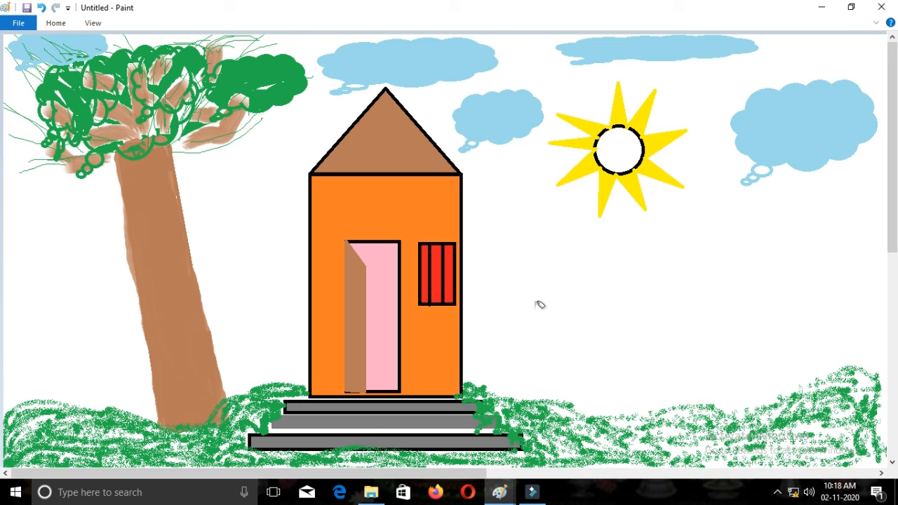
# - Outline a winding blue river with the regular Brush, from the grass beside the stairs up to the picture's far edge beneath the sun
pyautogui.click(55, 23)
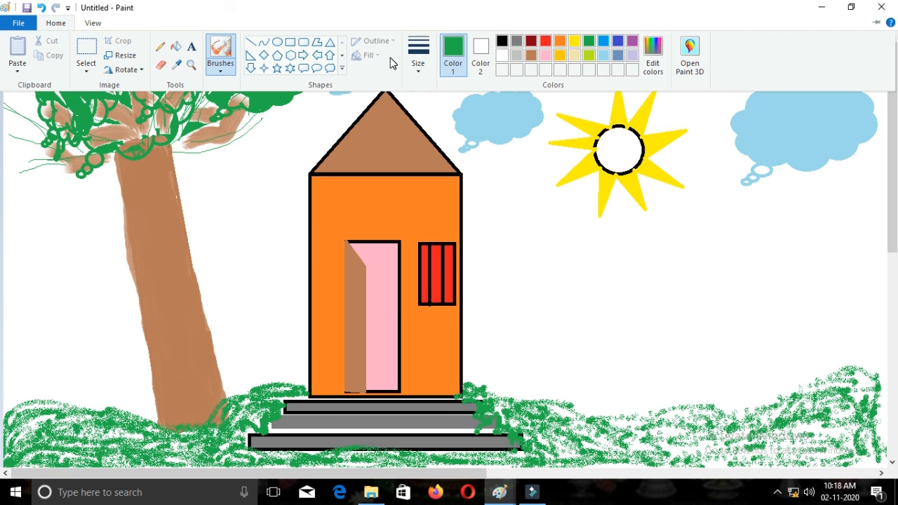
pyautogui.click(603, 44)
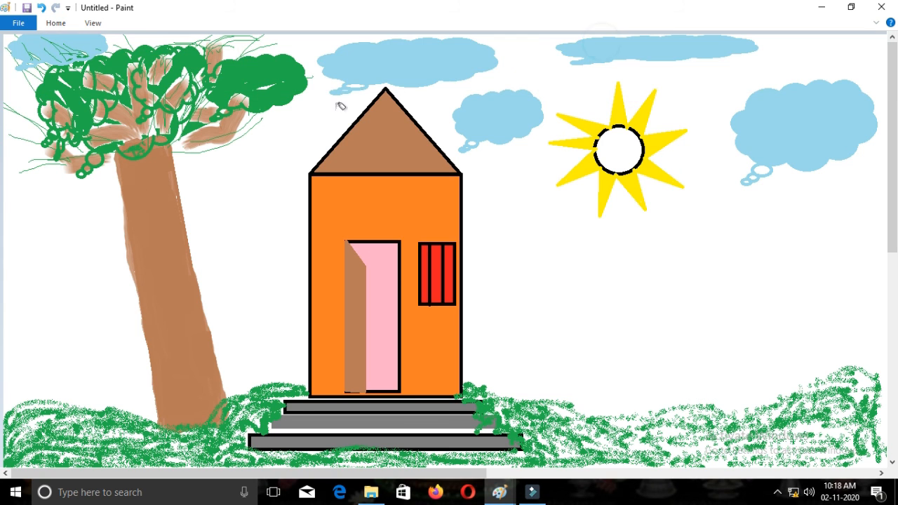
pyautogui.click(56, 25)
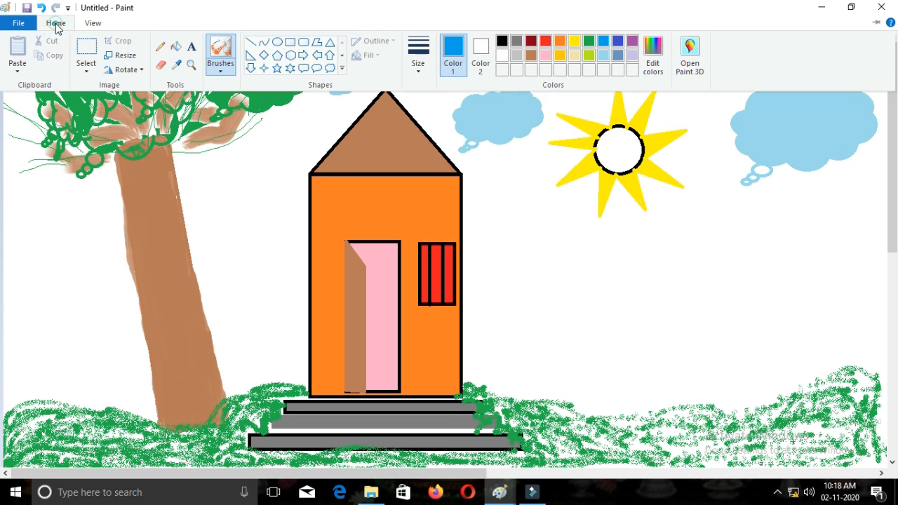
pyautogui.click(220, 73)
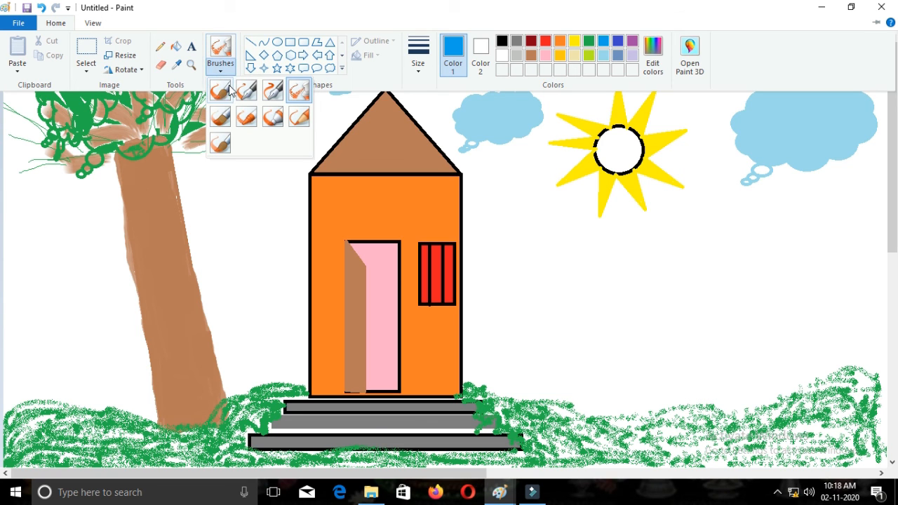
pyautogui.click(221, 93)
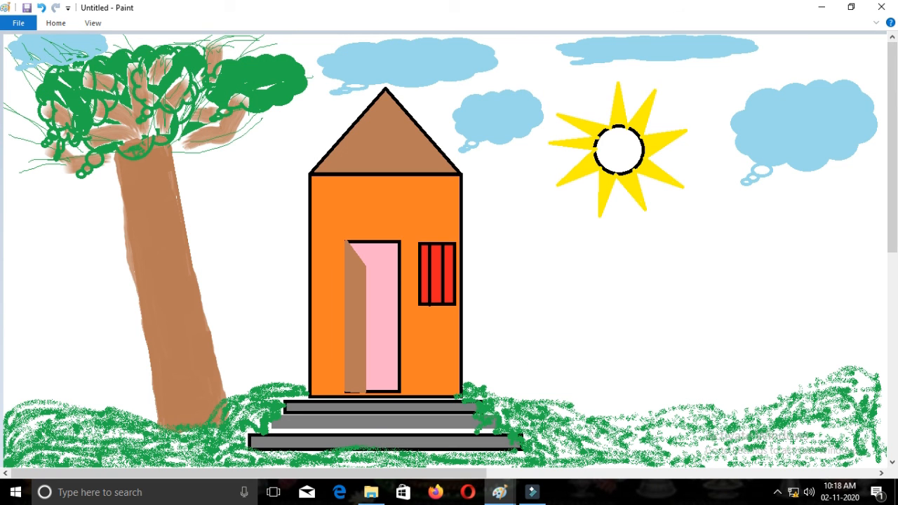
pyautogui.moveTo(591, 393)
pyautogui.mouseDown()
pyautogui.moveTo(625, 360)
pyautogui.moveTo(810, 314)
pyautogui.mouseUp()
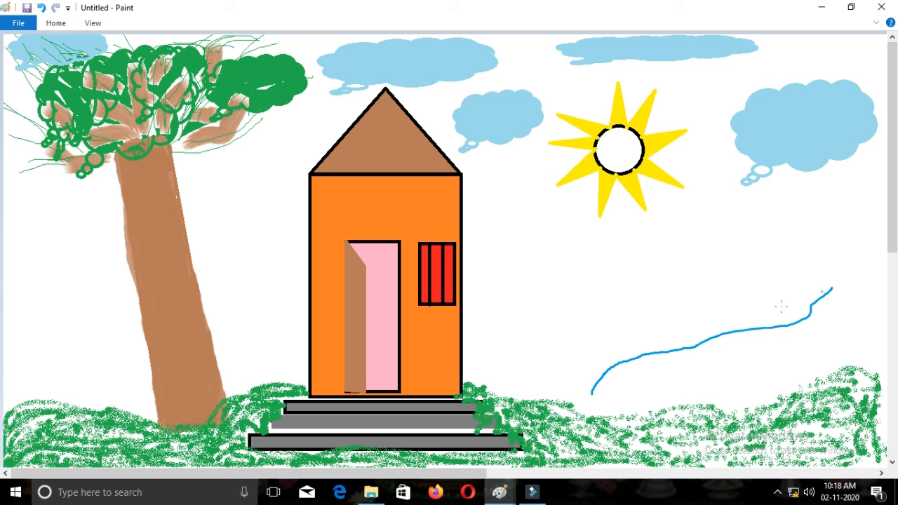
pyautogui.moveTo(643, 406); pyautogui.dragTo(717, 370)
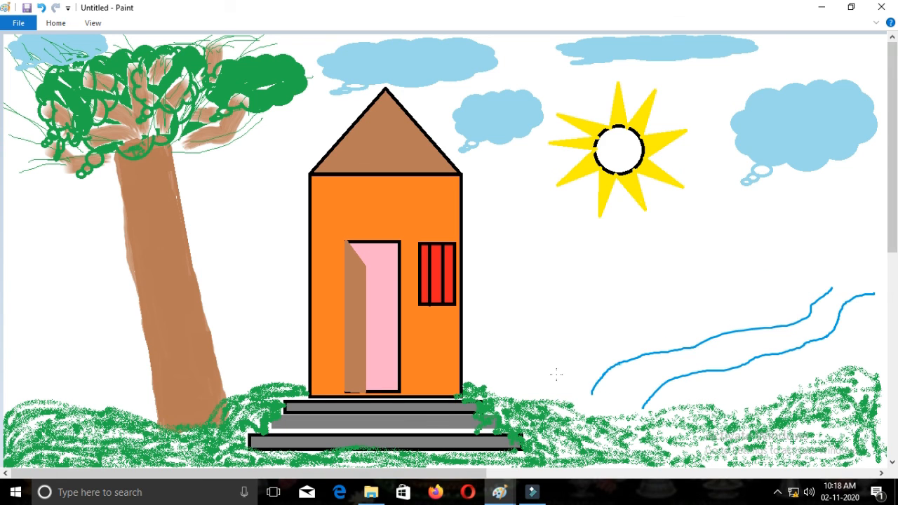
pyautogui.moveTo(591, 392)
pyautogui.mouseDown()
pyautogui.moveTo(550, 402)
pyautogui.moveTo(617, 413)
pyautogui.mouseUp()
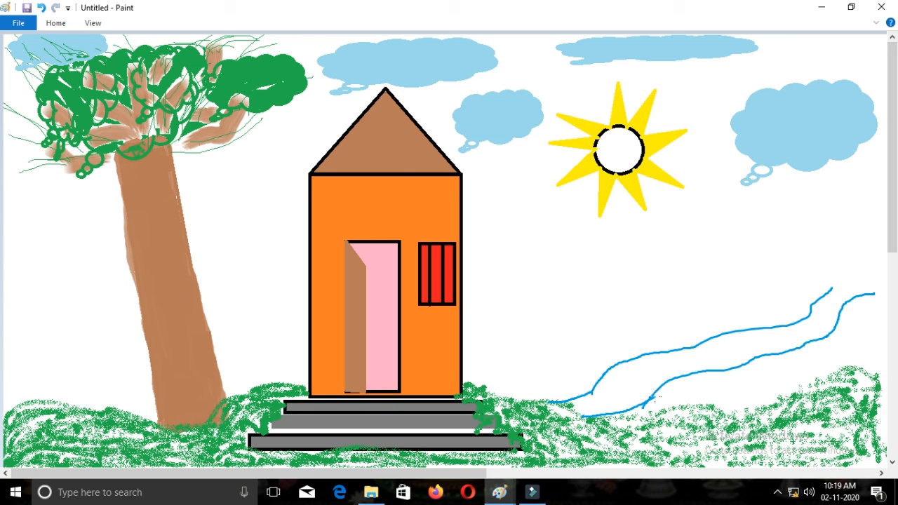
# - Paint the inside of the river outline blue along its whole length with the Watercolor brush
pyautogui.click(55, 24)
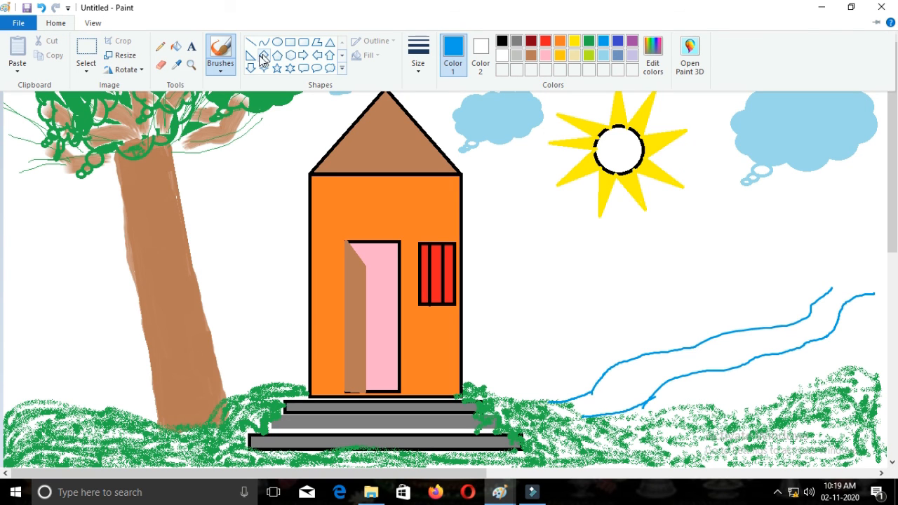
pyautogui.click(221, 71)
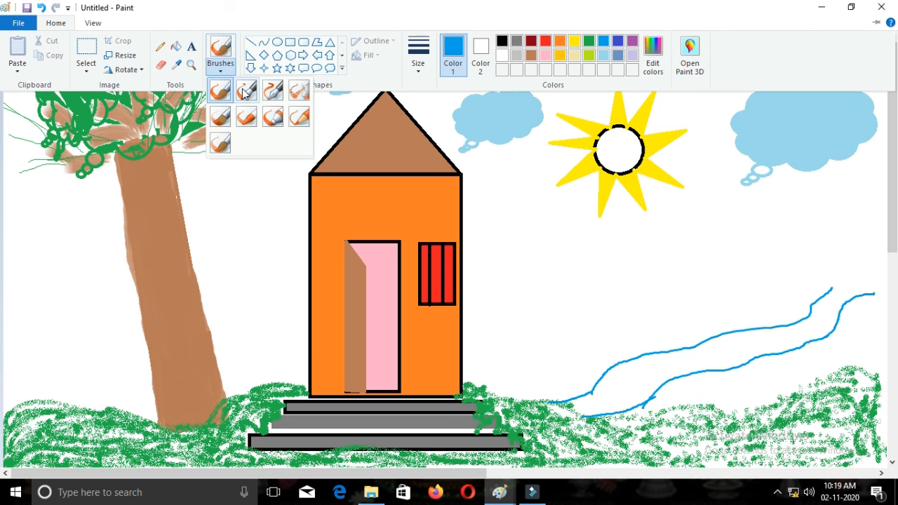
pyautogui.click(218, 143)
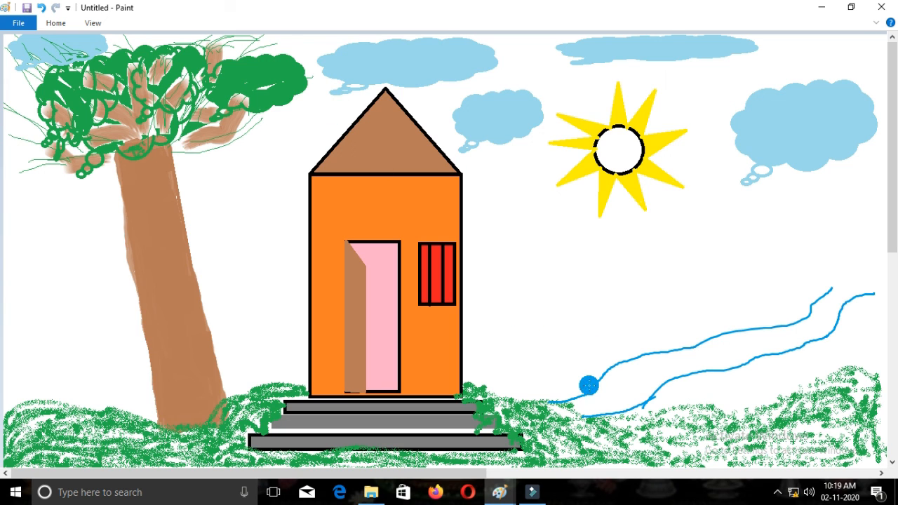
pyautogui.moveTo(577, 407)
pyautogui.mouseDown()
pyautogui.moveTo(599, 403)
pyautogui.moveTo(568, 404)
pyautogui.moveTo(638, 391)
pyautogui.moveTo(608, 403)
pyautogui.moveTo(631, 394)
pyautogui.moveTo(613, 394)
pyautogui.moveTo(624, 372)
pyautogui.moveTo(601, 402)
pyautogui.moveTo(630, 379)
pyautogui.moveTo(619, 383)
pyautogui.moveTo(620, 372)
pyautogui.moveTo(758, 331)
pyautogui.moveTo(704, 352)
pyautogui.moveTo(745, 330)
pyautogui.moveTo(800, 327)
pyautogui.moveTo(864, 272)
pyautogui.mouseUp()
pyautogui.moveTo(835, 308)
pyautogui.mouseDown()
pyautogui.moveTo(874, 283)
pyautogui.moveTo(839, 292)
pyautogui.moveTo(816, 332)
pyautogui.moveTo(794, 337)
pyautogui.moveTo(810, 336)
pyautogui.moveTo(764, 339)
pyautogui.moveTo(792, 341)
pyautogui.moveTo(754, 344)
pyautogui.moveTo(712, 368)
pyautogui.moveTo(767, 345)
pyautogui.moveTo(647, 382)
pyautogui.moveTo(639, 401)
pyautogui.moveTo(677, 362)
pyautogui.moveTo(708, 362)
pyautogui.moveTo(611, 373)
pyautogui.moveTo(637, 360)
pyautogui.moveTo(684, 355)
pyautogui.moveTo(596, 413)
pyautogui.moveTo(647, 374)
pyautogui.moveTo(687, 363)
pyautogui.mouseUp()
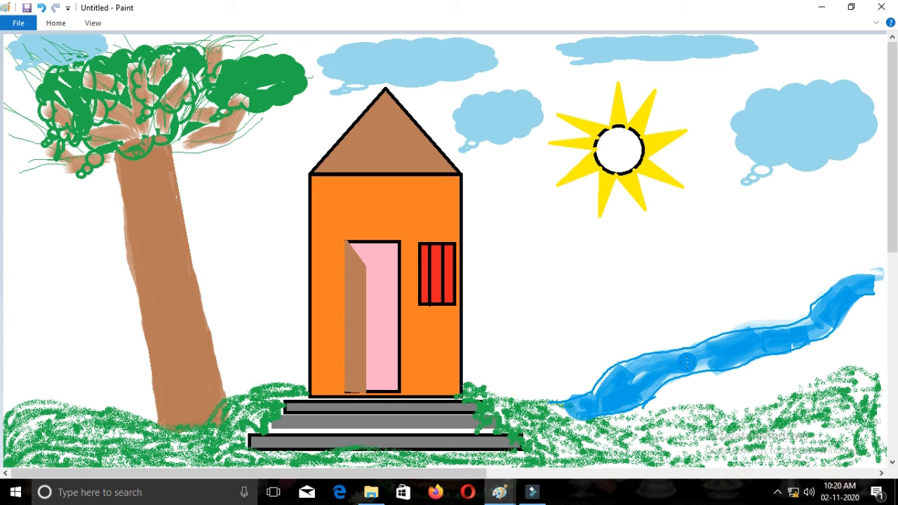
# - Draw a black mountain ridge with the Watercolor brush behind the tree and house, continuing with peaks below the sun to the far edge
pyautogui.click(58, 24)
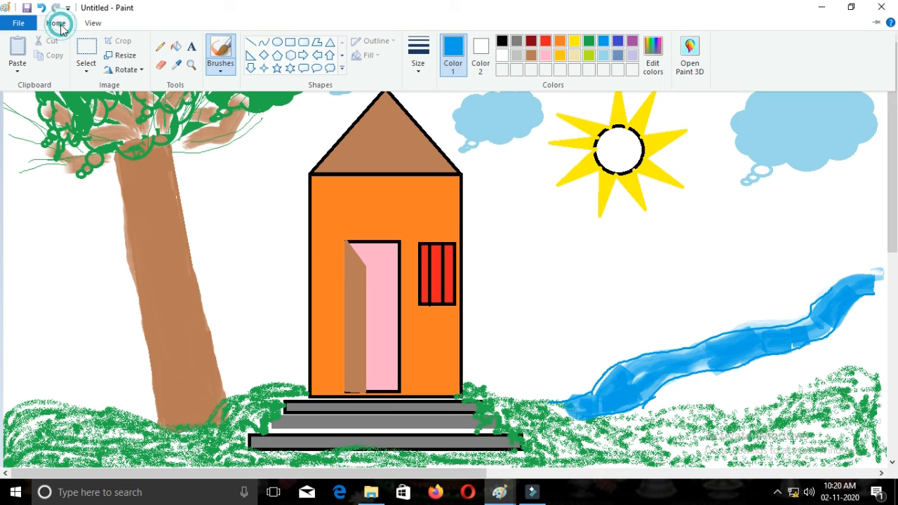
pyautogui.click(531, 57)
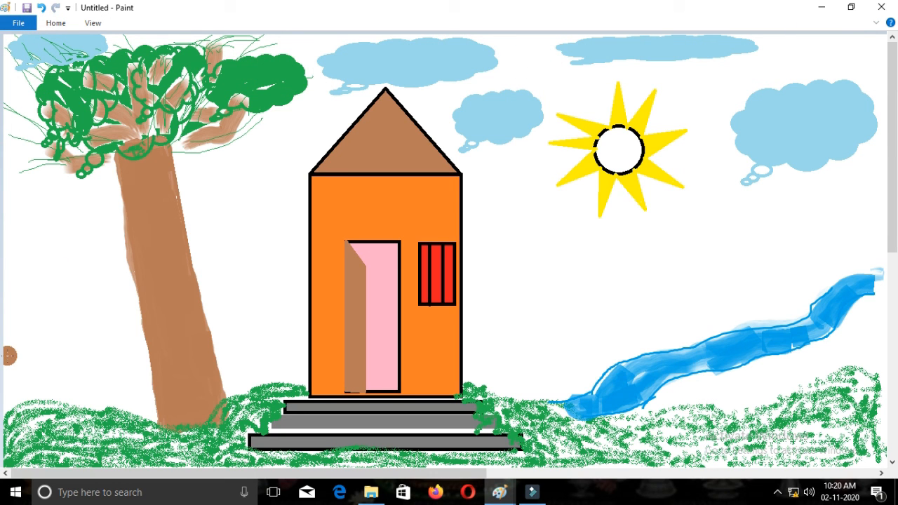
pyautogui.click(56, 23)
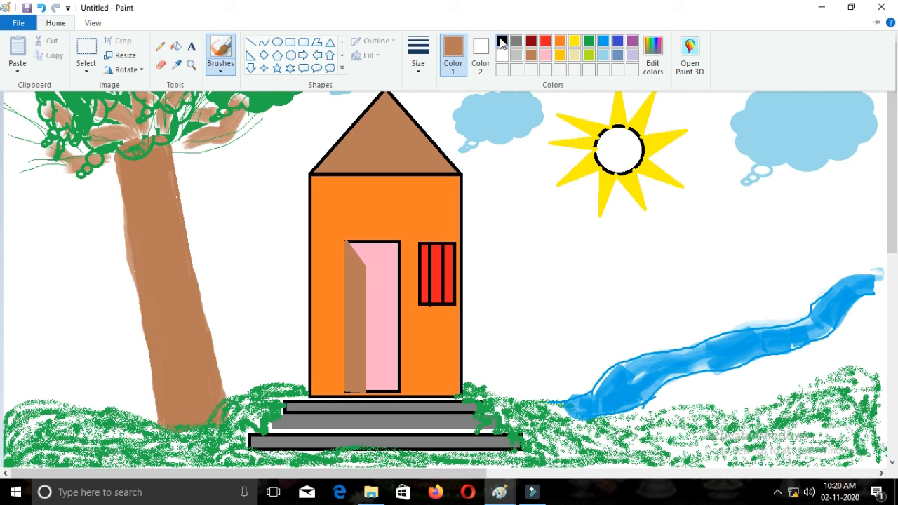
pyautogui.click(502, 41)
pyautogui.moveTo(8, 396)
pyautogui.mouseDown()
pyautogui.moveTo(37, 354)
pyautogui.moveTo(106, 337)
pyautogui.moveTo(138, 306)
pyautogui.mouseUp()
pyautogui.moveTo(211, 286)
pyautogui.mouseDown()
pyautogui.moveTo(236, 259)
pyautogui.moveTo(290, 247)
pyautogui.moveTo(304, 253)
pyautogui.mouseUp()
pyautogui.moveTo(476, 237)
pyautogui.mouseDown()
pyautogui.moveTo(536, 216)
pyautogui.moveTo(657, 266)
pyautogui.moveTo(718, 196)
pyautogui.moveTo(745, 194)
pyautogui.moveTo(790, 223)
pyautogui.moveTo(823, 207)
pyautogui.moveTo(814, 218)
pyautogui.moveTo(865, 214)
pyautogui.moveTo(878, 249)
pyautogui.mouseUp()
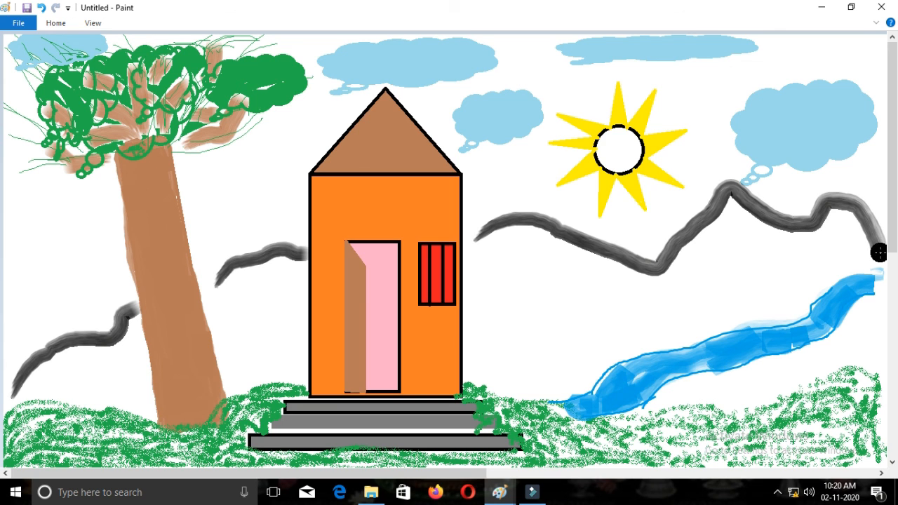
# - Draw the mountains' black base lines above the grass on both sides of the house and river, and close the outline along the far edge
pyautogui.moveTo(19, 395)
pyautogui.mouseDown()
pyautogui.moveTo(71, 388)
pyautogui.moveTo(157, 411)
pyautogui.mouseUp()
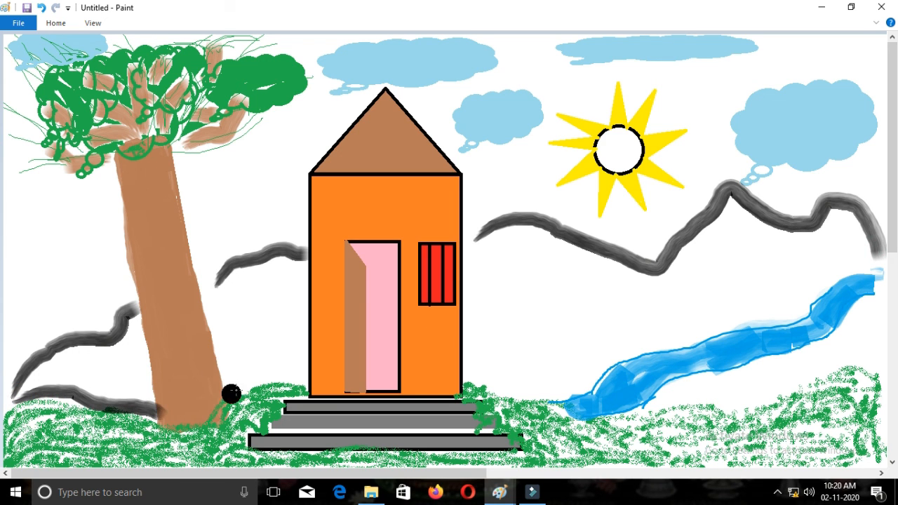
pyautogui.moveTo(229, 392); pyautogui.dragTo(302, 376)
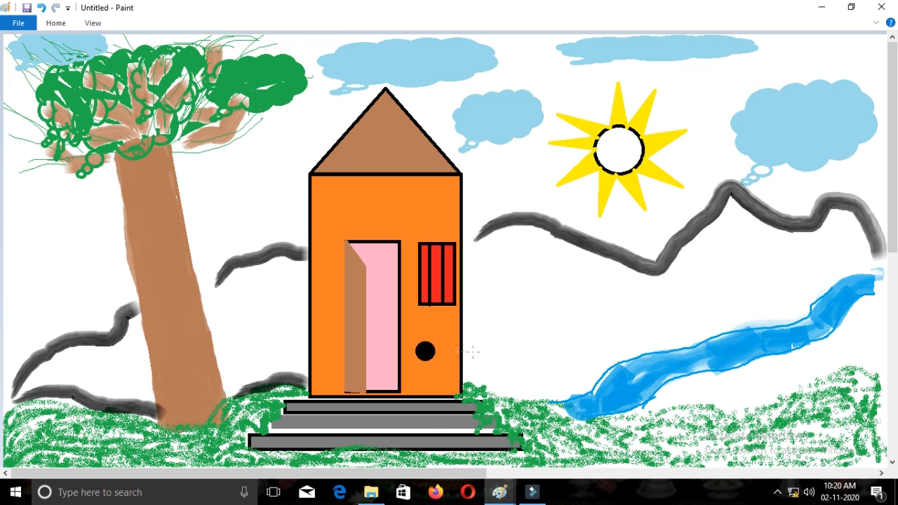
pyautogui.moveTo(471, 375); pyautogui.dragTo(587, 383)
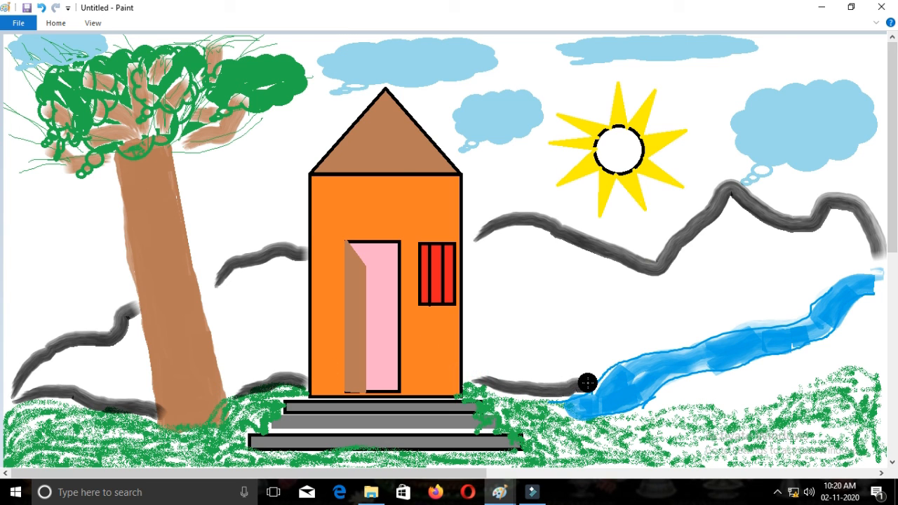
pyautogui.moveTo(671, 391)
pyautogui.mouseDown()
pyautogui.moveTo(711, 377)
pyautogui.moveTo(890, 355)
pyautogui.mouseUp()
pyautogui.moveTo(876, 242); pyautogui.dragTo(881, 357)
pyautogui.click(672, 387)
# - Paint the mountains solid black between the house and the far edge above the river, between tree and house, and beyond the trunk
pyautogui.moveTo(494, 254)
pyautogui.mouseDown()
pyautogui.moveTo(525, 253)
pyautogui.moveTo(515, 236)
pyautogui.moveTo(591, 270)
pyautogui.moveTo(508, 260)
pyautogui.moveTo(575, 270)
pyautogui.moveTo(529, 249)
pyautogui.moveTo(497, 289)
pyautogui.moveTo(532, 259)
pyautogui.moveTo(601, 286)
pyautogui.mouseUp()
pyautogui.moveTo(568, 246)
pyautogui.mouseDown()
pyautogui.moveTo(668, 295)
pyautogui.moveTo(637, 263)
pyautogui.moveTo(669, 260)
pyautogui.moveTo(720, 223)
pyautogui.moveTo(694, 252)
pyautogui.moveTo(744, 220)
pyautogui.moveTo(805, 249)
pyautogui.moveTo(836, 228)
pyautogui.moveTo(757, 227)
pyautogui.moveTo(736, 199)
pyautogui.moveTo(823, 244)
pyautogui.moveTo(843, 222)
pyautogui.moveTo(851, 249)
pyautogui.mouseUp()
pyautogui.moveTo(588, 313)
pyautogui.mouseDown()
pyautogui.moveTo(638, 313)
pyautogui.moveTo(662, 299)
pyautogui.moveTo(722, 297)
pyautogui.moveTo(834, 266)
pyautogui.moveTo(873, 265)
pyautogui.moveTo(836, 216)
pyautogui.mouseUp()
pyautogui.moveTo(469, 241)
pyautogui.mouseDown()
pyautogui.moveTo(468, 323)
pyautogui.moveTo(506, 314)
pyautogui.mouseUp()
pyautogui.moveTo(595, 307)
pyautogui.mouseDown()
pyautogui.moveTo(576, 282)
pyautogui.moveTo(557, 289)
pyautogui.moveTo(630, 284)
pyautogui.moveTo(510, 290)
pyautogui.moveTo(482, 279)
pyautogui.moveTo(494, 229)
pyautogui.moveTo(536, 224)
pyautogui.moveTo(501, 242)
pyautogui.moveTo(489, 263)
pyautogui.mouseUp()
pyautogui.moveTo(696, 261)
pyautogui.mouseDown()
pyautogui.moveTo(756, 274)
pyautogui.moveTo(665, 301)
pyautogui.moveTo(728, 236)
pyautogui.moveTo(751, 264)
pyautogui.moveTo(780, 256)
pyautogui.mouseUp()
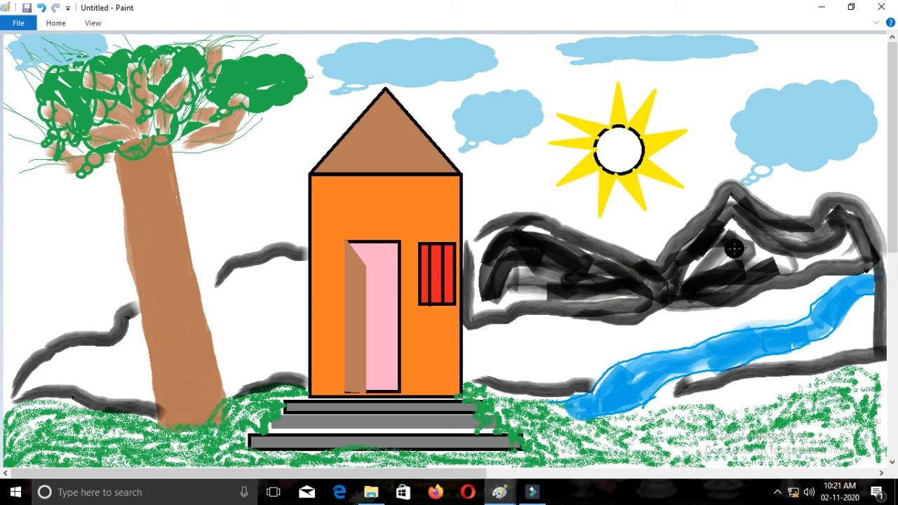
pyautogui.moveTo(836, 257)
pyautogui.mouseDown()
pyautogui.moveTo(857, 228)
pyautogui.moveTo(853, 252)
pyautogui.moveTo(821, 265)
pyautogui.moveTo(763, 272)
pyautogui.moveTo(752, 254)
pyautogui.moveTo(725, 277)
pyautogui.moveTo(728, 242)
pyautogui.moveTo(698, 270)
pyautogui.mouseUp()
pyautogui.moveTo(537, 307)
pyautogui.mouseDown()
pyautogui.moveTo(509, 303)
pyautogui.moveTo(550, 290)
pyautogui.moveTo(482, 311)
pyautogui.moveTo(474, 230)
pyautogui.moveTo(469, 252)
pyautogui.moveTo(489, 238)
pyautogui.moveTo(486, 226)
pyautogui.moveTo(550, 235)
pyautogui.moveTo(522, 235)
pyautogui.moveTo(509, 277)
pyautogui.moveTo(540, 267)
pyautogui.moveTo(477, 278)
pyautogui.moveTo(478, 298)
pyautogui.moveTo(490, 306)
pyautogui.moveTo(575, 294)
pyautogui.moveTo(640, 299)
pyautogui.moveTo(594, 263)
pyautogui.moveTo(617, 277)
pyautogui.moveTo(600, 257)
pyautogui.moveTo(616, 265)
pyautogui.moveTo(552, 246)
pyautogui.moveTo(636, 277)
pyautogui.moveTo(693, 254)
pyautogui.moveTo(684, 296)
pyautogui.moveTo(743, 247)
pyautogui.moveTo(820, 254)
pyautogui.moveTo(773, 280)
pyautogui.moveTo(851, 245)
pyautogui.moveTo(861, 230)
pyautogui.moveTo(843, 215)
pyautogui.moveTo(869, 255)
pyautogui.moveTo(857, 266)
pyautogui.moveTo(873, 269)
pyautogui.moveTo(871, 238)
pyautogui.moveTo(841, 212)
pyautogui.moveTo(831, 209)
pyautogui.moveTo(828, 225)
pyautogui.moveTo(797, 239)
pyautogui.moveTo(732, 214)
pyautogui.mouseUp()
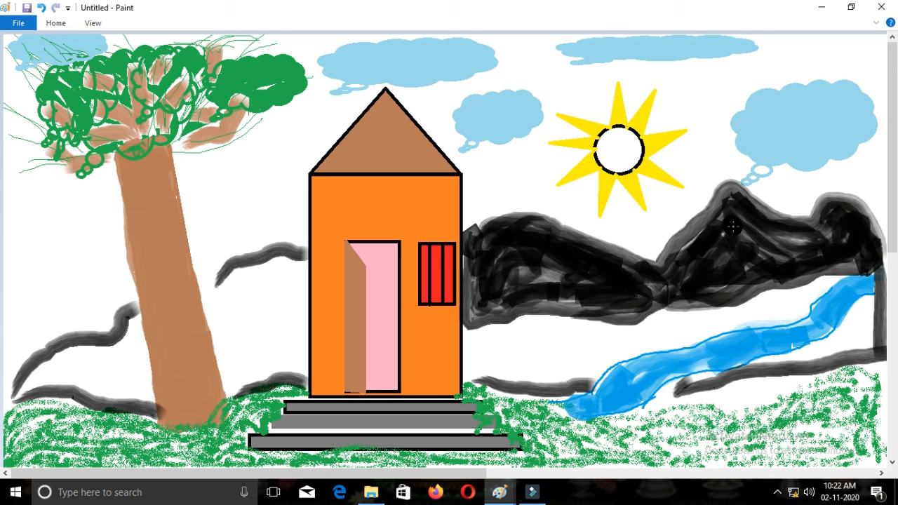
pyautogui.moveTo(275, 284)
pyautogui.mouseDown()
pyautogui.moveTo(241, 277)
pyautogui.moveTo(286, 258)
pyautogui.moveTo(298, 263)
pyautogui.moveTo(303, 369)
pyautogui.moveTo(259, 372)
pyautogui.moveTo(233, 394)
pyautogui.moveTo(210, 292)
pyautogui.moveTo(283, 259)
pyautogui.moveTo(239, 289)
pyautogui.moveTo(236, 342)
pyautogui.moveTo(258, 339)
pyautogui.moveTo(258, 330)
pyautogui.moveTo(292, 362)
pyautogui.moveTo(291, 295)
pyautogui.moveTo(279, 280)
pyautogui.moveTo(273, 341)
pyautogui.moveTo(266, 267)
pyautogui.moveTo(256, 313)
pyautogui.moveTo(266, 280)
pyautogui.moveTo(274, 282)
pyautogui.moveTo(240, 300)
pyautogui.moveTo(249, 346)
pyautogui.moveTo(218, 280)
pyautogui.moveTo(238, 333)
pyautogui.moveTo(234, 281)
pyautogui.moveTo(261, 282)
pyautogui.moveTo(240, 333)
pyautogui.moveTo(240, 292)
pyautogui.moveTo(254, 302)
pyautogui.moveTo(241, 367)
pyautogui.moveTo(270, 355)
pyautogui.moveTo(276, 316)
pyautogui.moveTo(270, 379)
pyautogui.mouseUp()
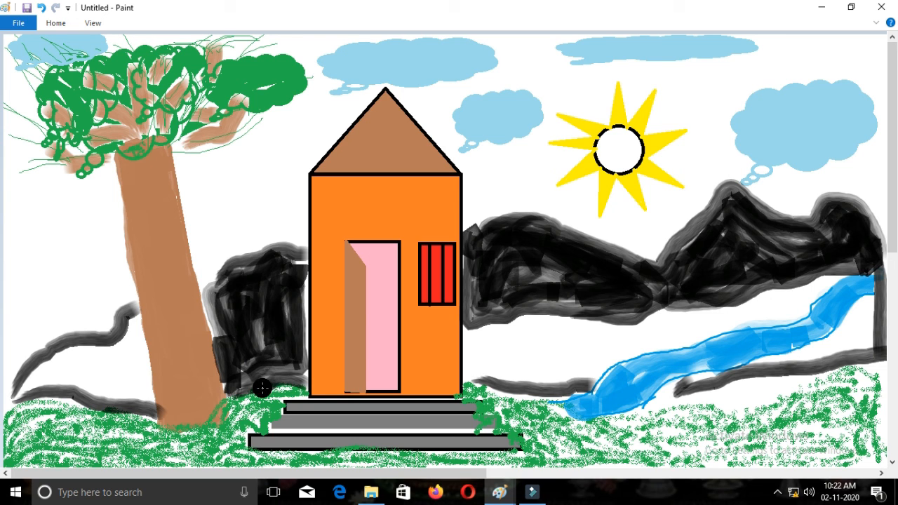
pyautogui.moveTo(116, 357)
pyautogui.mouseDown()
pyautogui.moveTo(137, 331)
pyautogui.moveTo(139, 346)
pyautogui.moveTo(135, 322)
pyautogui.moveTo(148, 399)
pyautogui.moveTo(64, 383)
pyautogui.moveTo(21, 391)
pyautogui.moveTo(36, 367)
pyautogui.moveTo(105, 356)
pyautogui.moveTo(74, 365)
pyautogui.moveTo(69, 346)
pyautogui.moveTo(120, 362)
pyautogui.moveTo(128, 380)
pyautogui.moveTo(114, 335)
pyautogui.moveTo(129, 369)
pyautogui.moveTo(113, 393)
pyautogui.moveTo(130, 399)
pyautogui.moveTo(90, 356)
pyautogui.moveTo(110, 357)
pyautogui.moveTo(2, 411)
pyautogui.mouseUp()
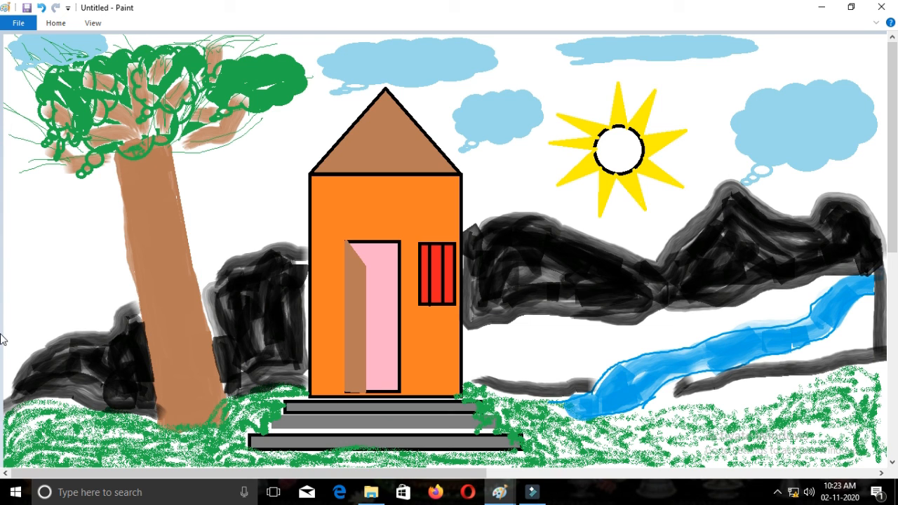
pyautogui.click(23, 28)
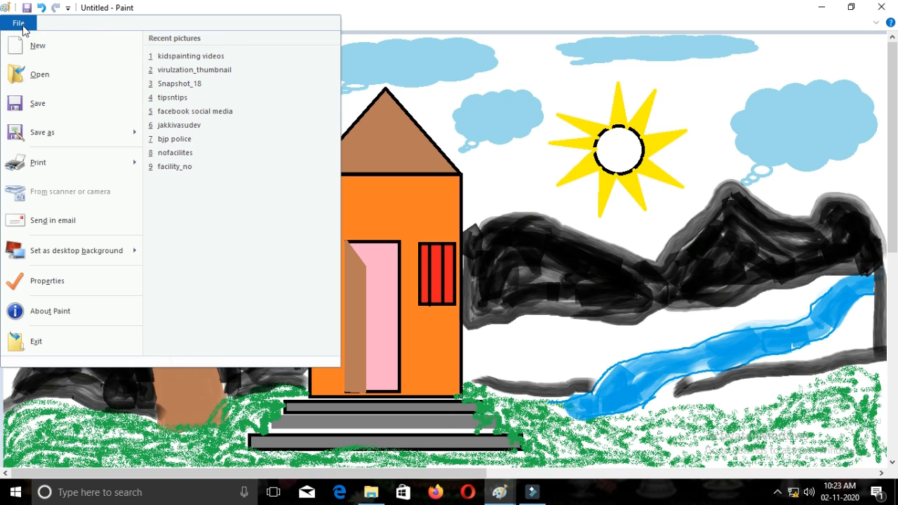
pyautogui.moveTo(42, 137)
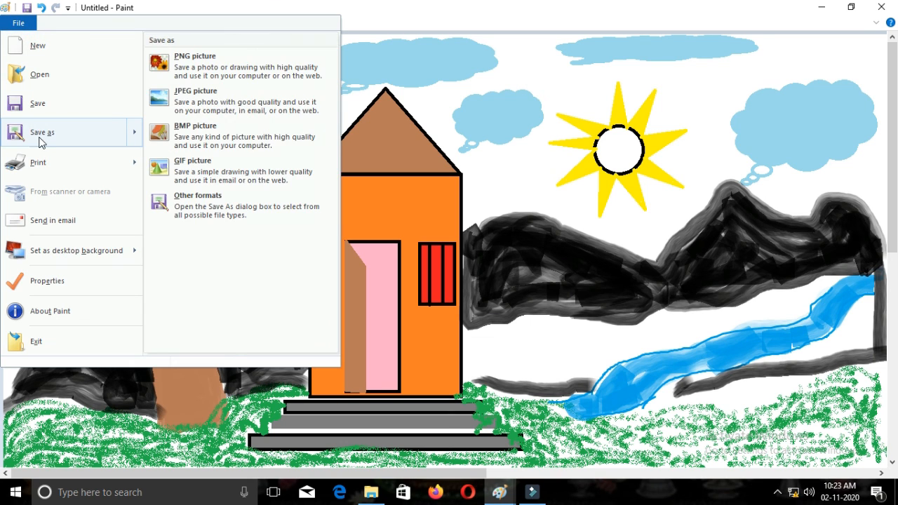
pyautogui.click(197, 116)
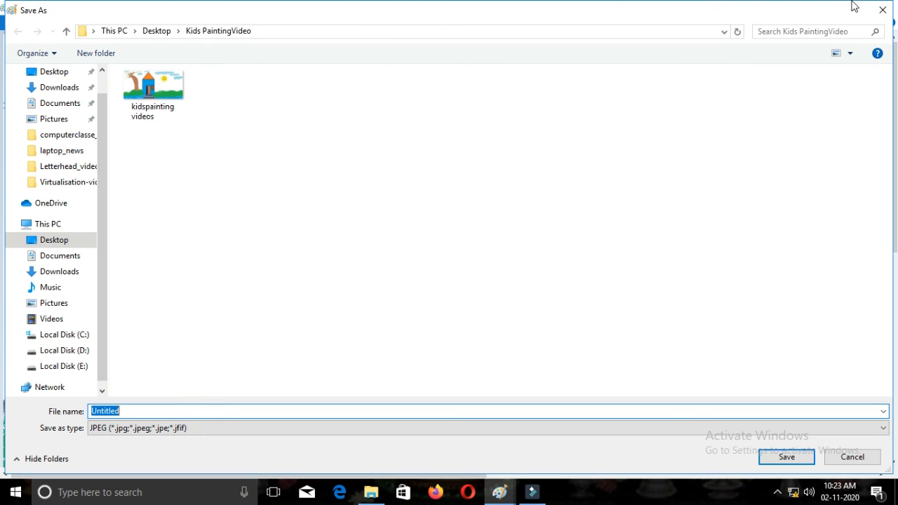
pyautogui.click(881, 14)
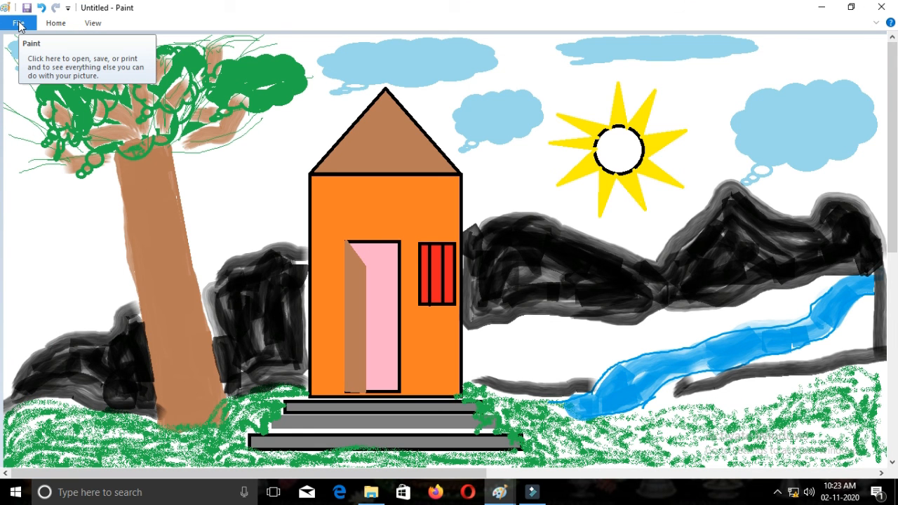
# - Save the drawing as a JPEG picture named newname on the Desktop
pyautogui.click(19, 25)
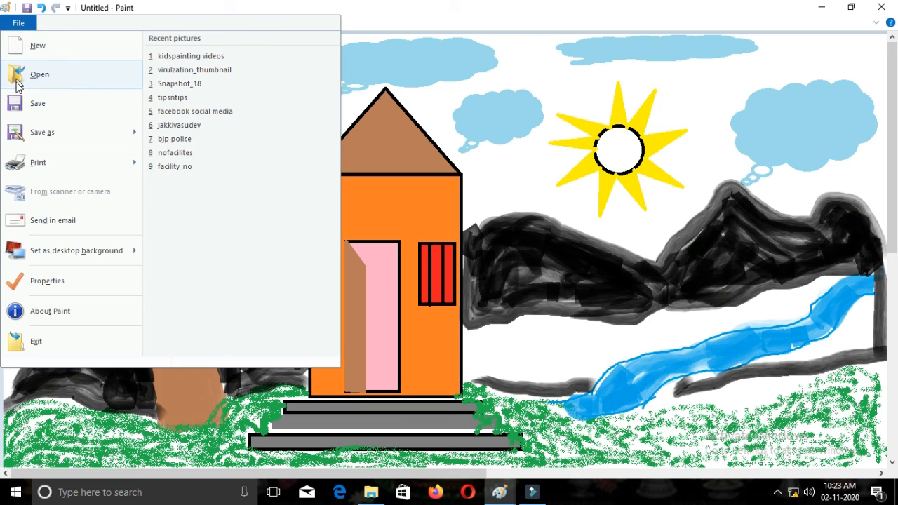
pyautogui.moveTo(25, 130)
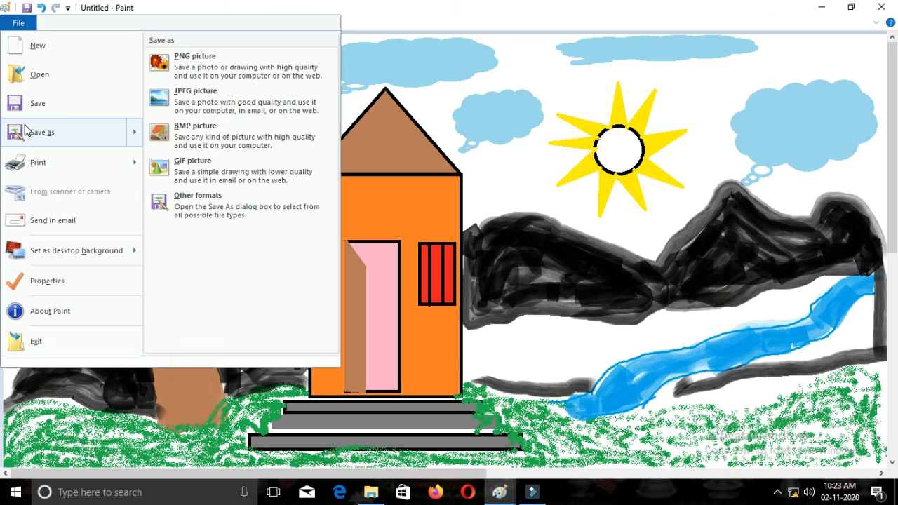
pyautogui.click(225, 102)
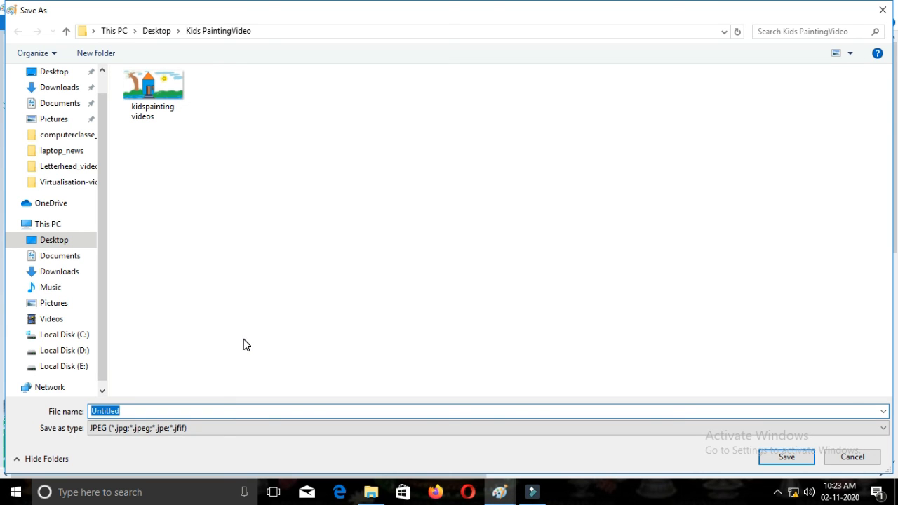
pyautogui.click(57, 76)
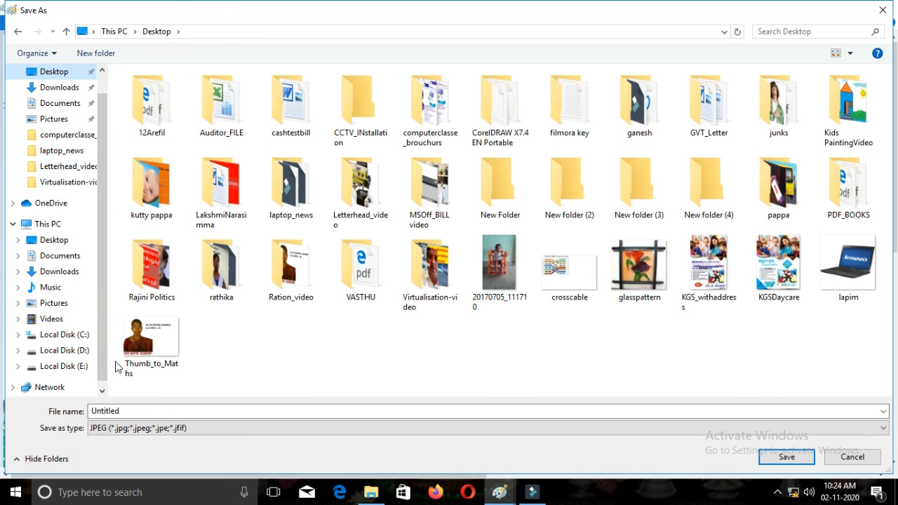
pyautogui.click(132, 411)
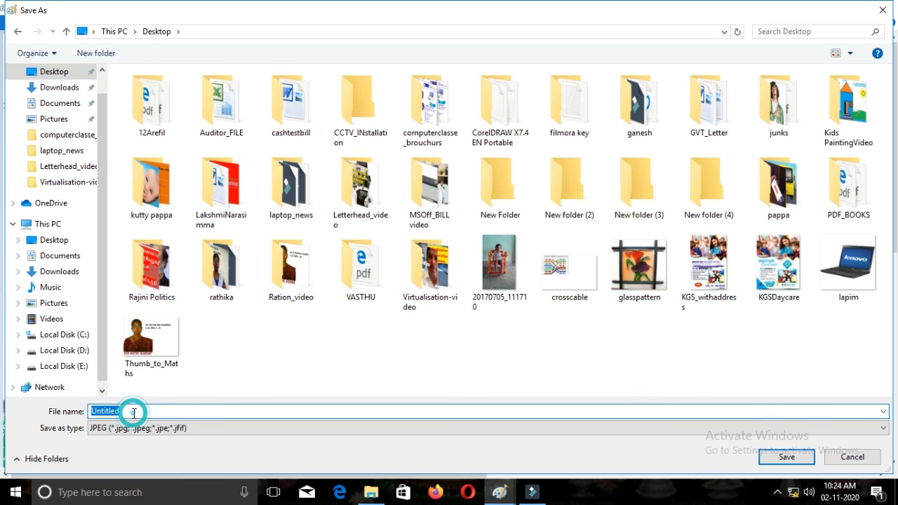
pyautogui.press('BackSpace')
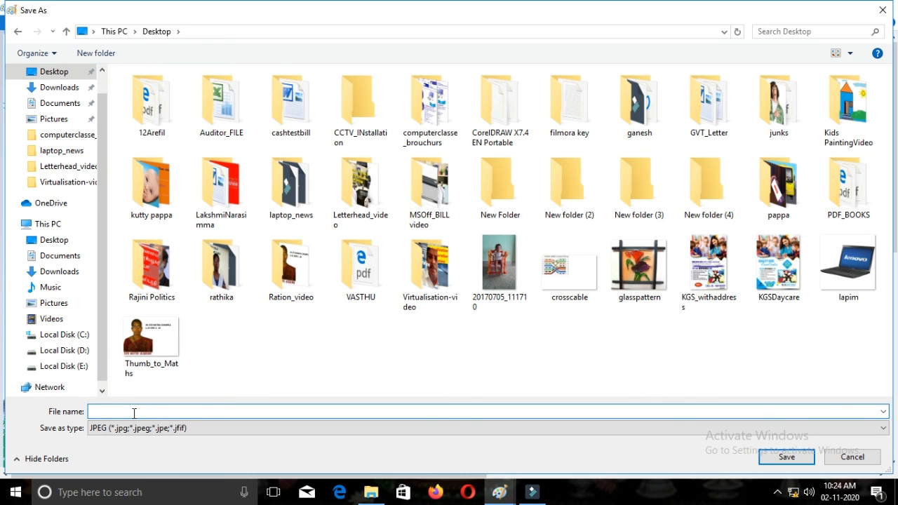
pyautogui.write('newname')
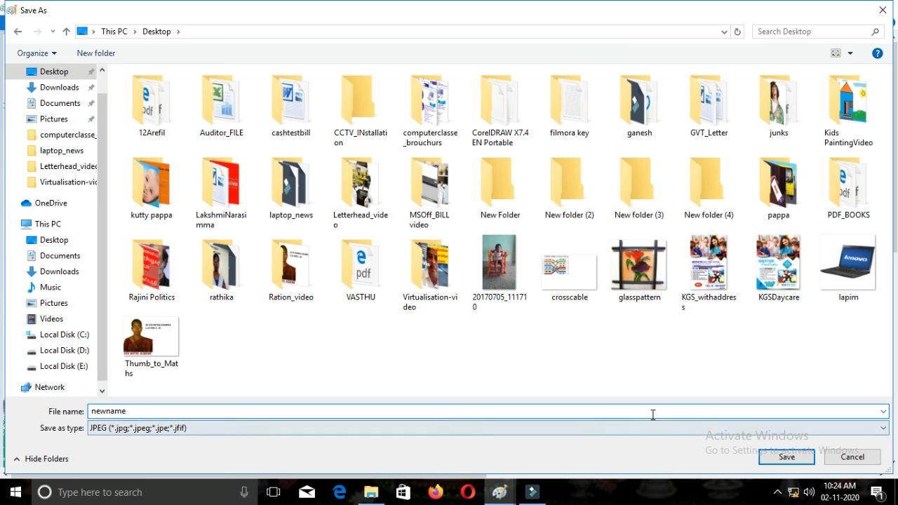
pyautogui.click(784, 457)
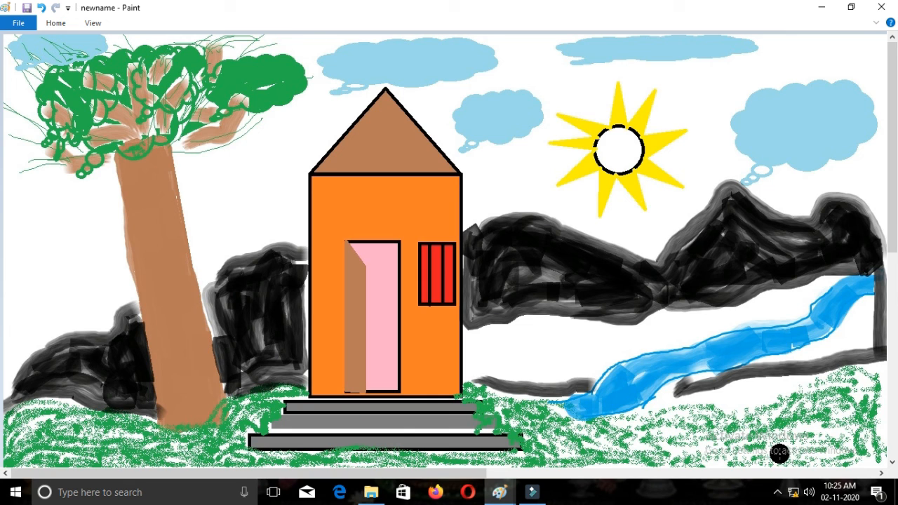
pyautogui.click(777, 492)
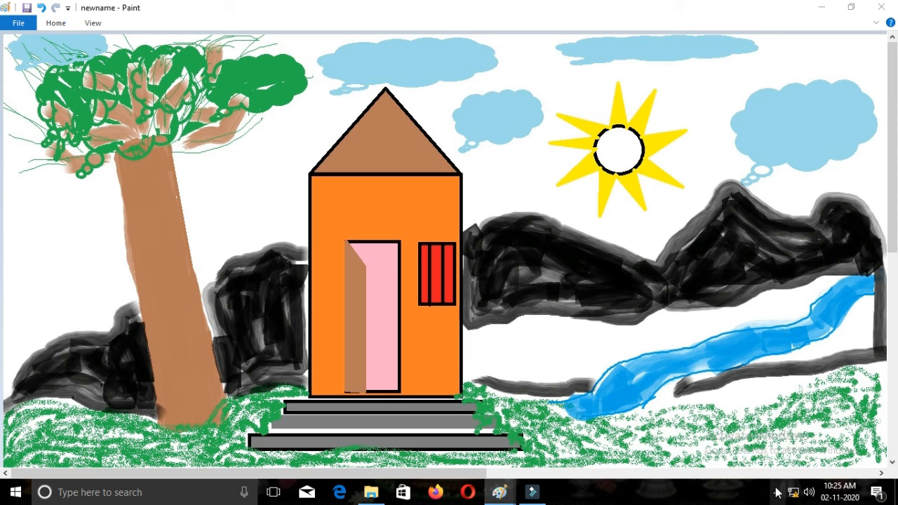
pyautogui.rightClick(805, 446)
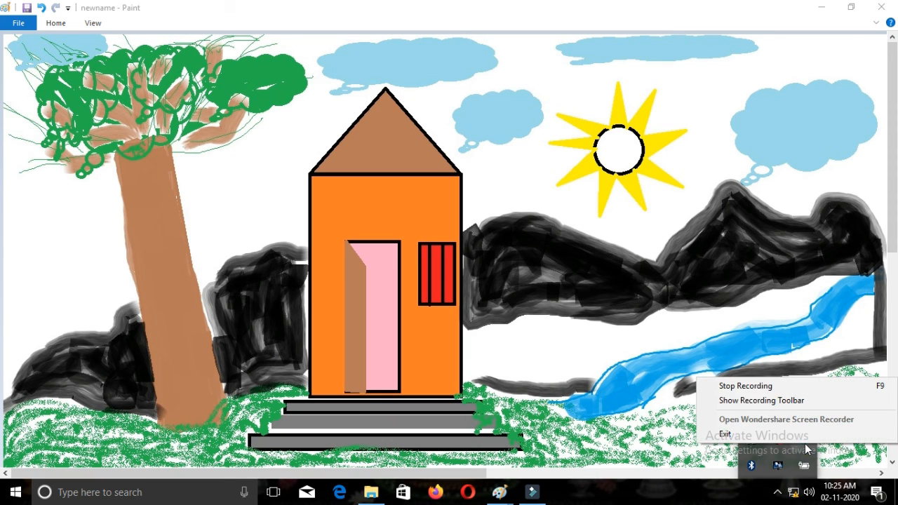